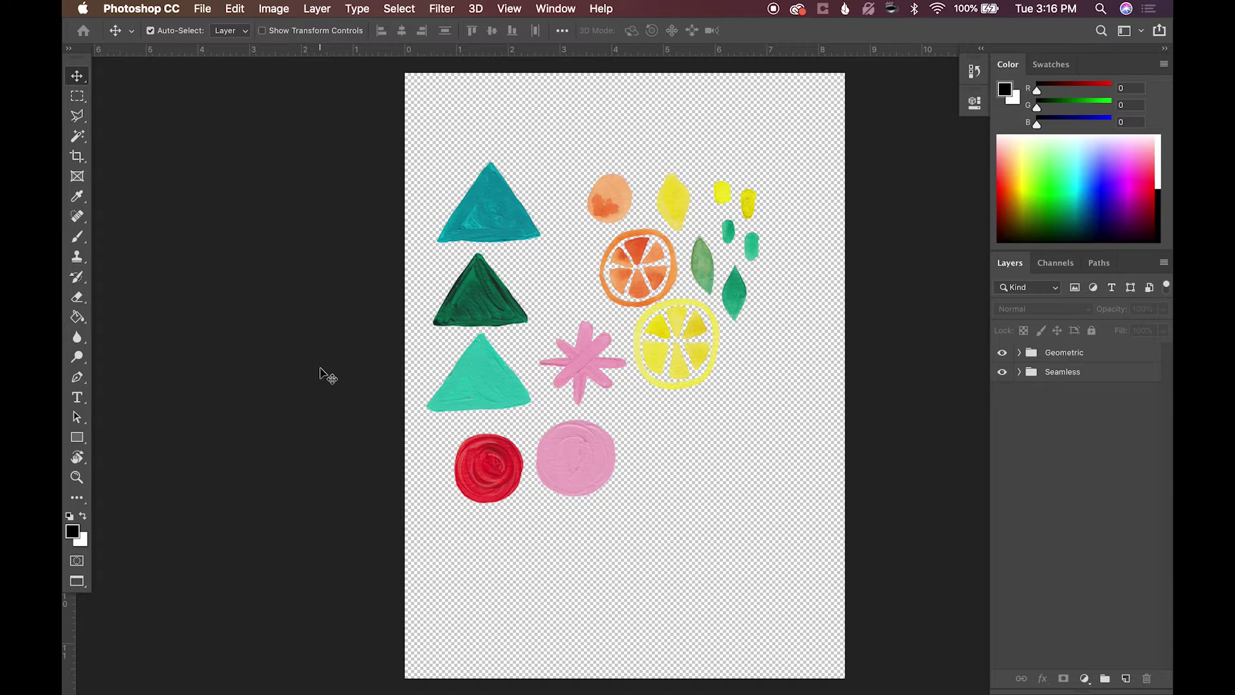
Create Untitled-1 from the 10000 x 10000 px @ 300 ppi preset
{"action": "left_click", "coordinate": [203, 9]}
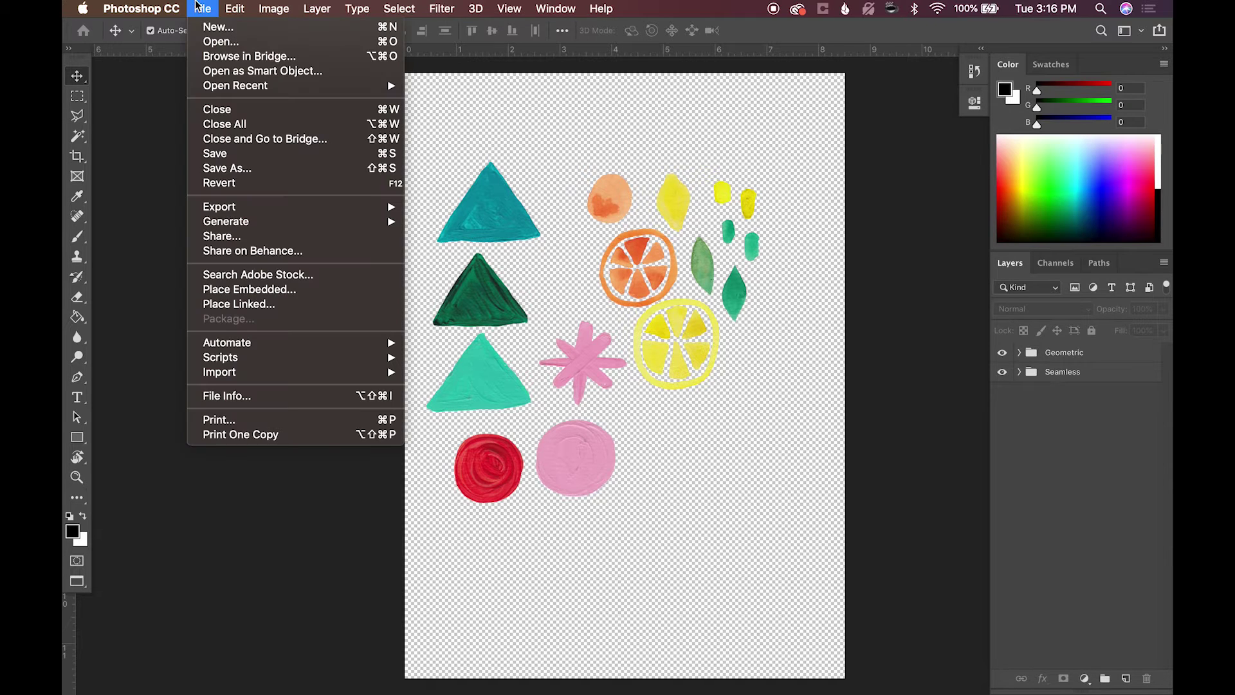
{"action": "left_click", "coordinate": [215, 30]}
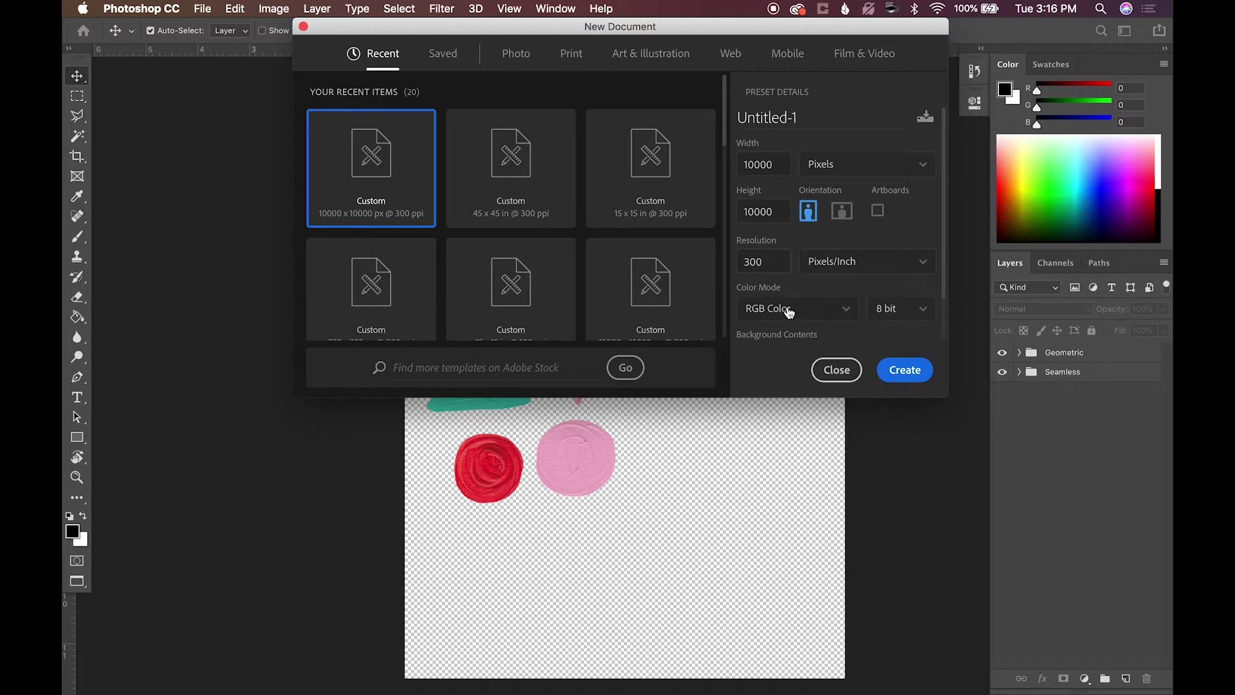
{"action": "left_click", "coordinate": [904, 371]}
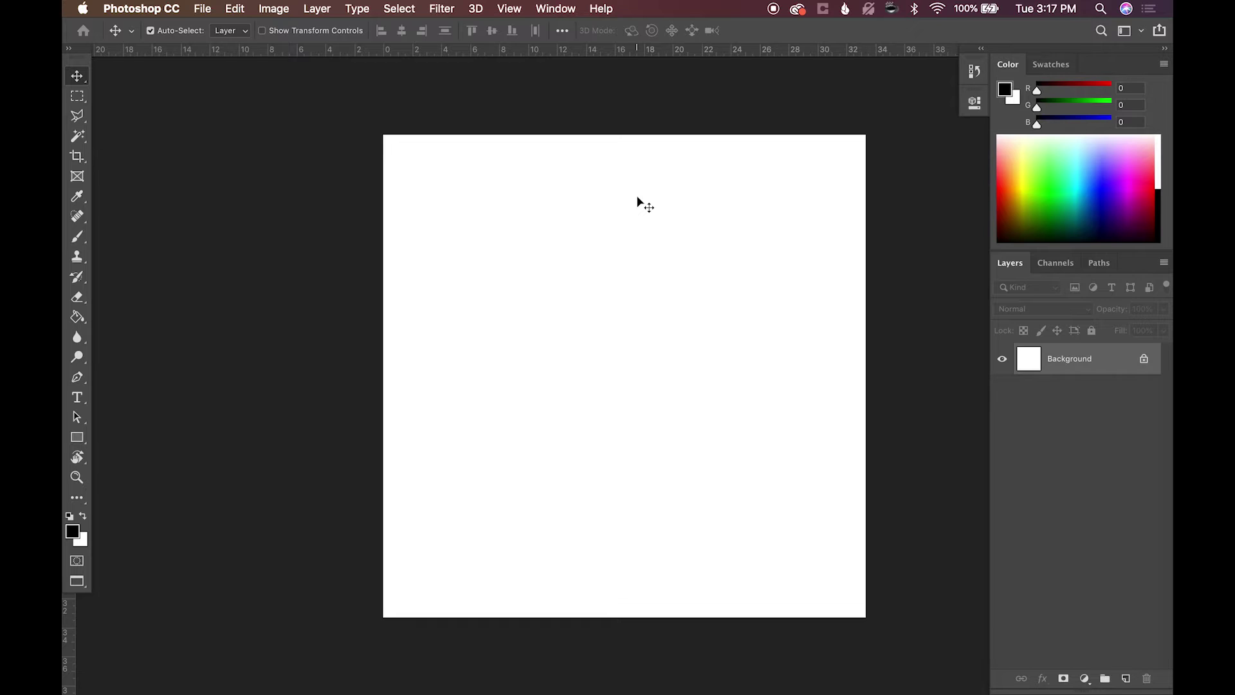
Float the windows and drag the blue, green and turquoise triangles from Shapes.psd into Untitled-1
{"action": "key", "text": "f"}
{"action": "key", "text": "f"}
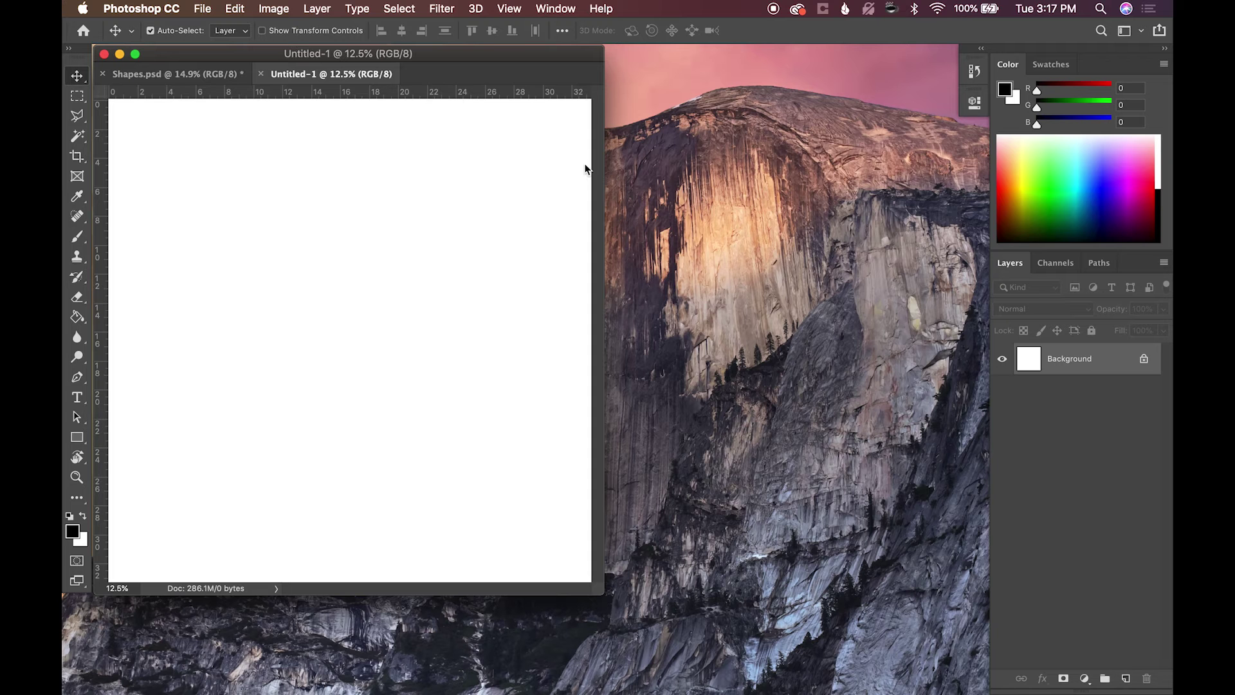
{"action": "left_click_drag", "start_coordinate": [366, 73], "coordinate": [635, 125]}
{"action": "left_click", "coordinate": [419, 165]}
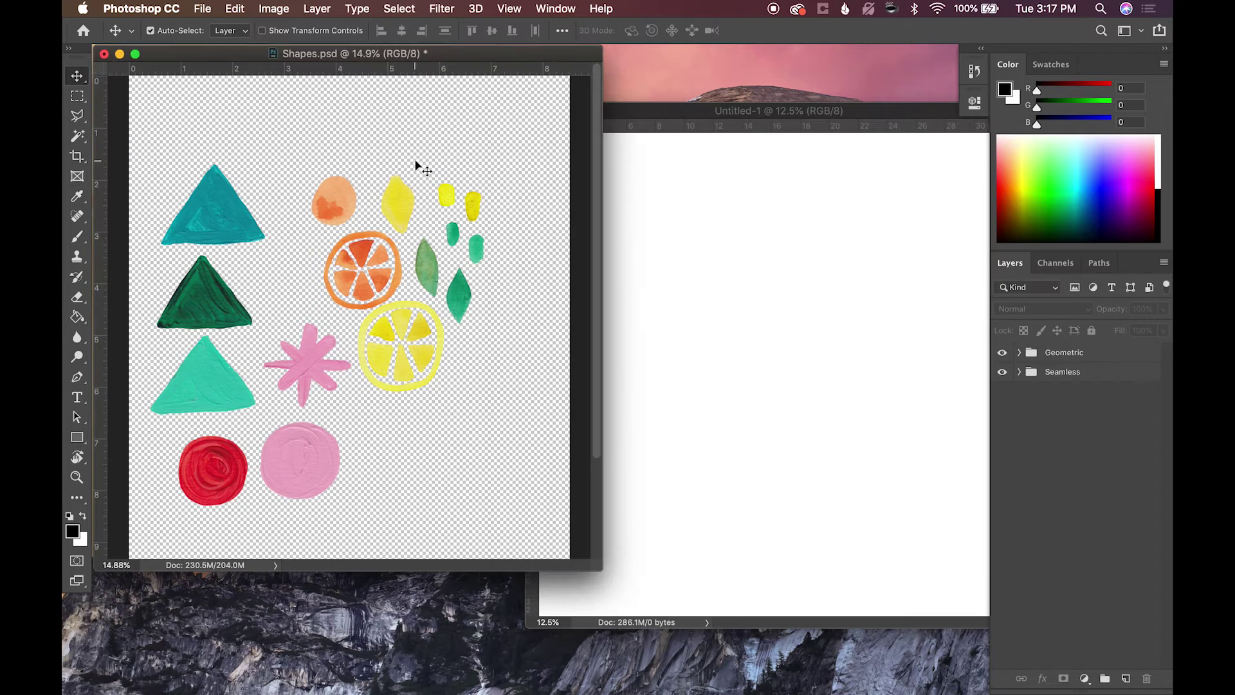
{"action": "left_click", "coordinate": [231, 212]}
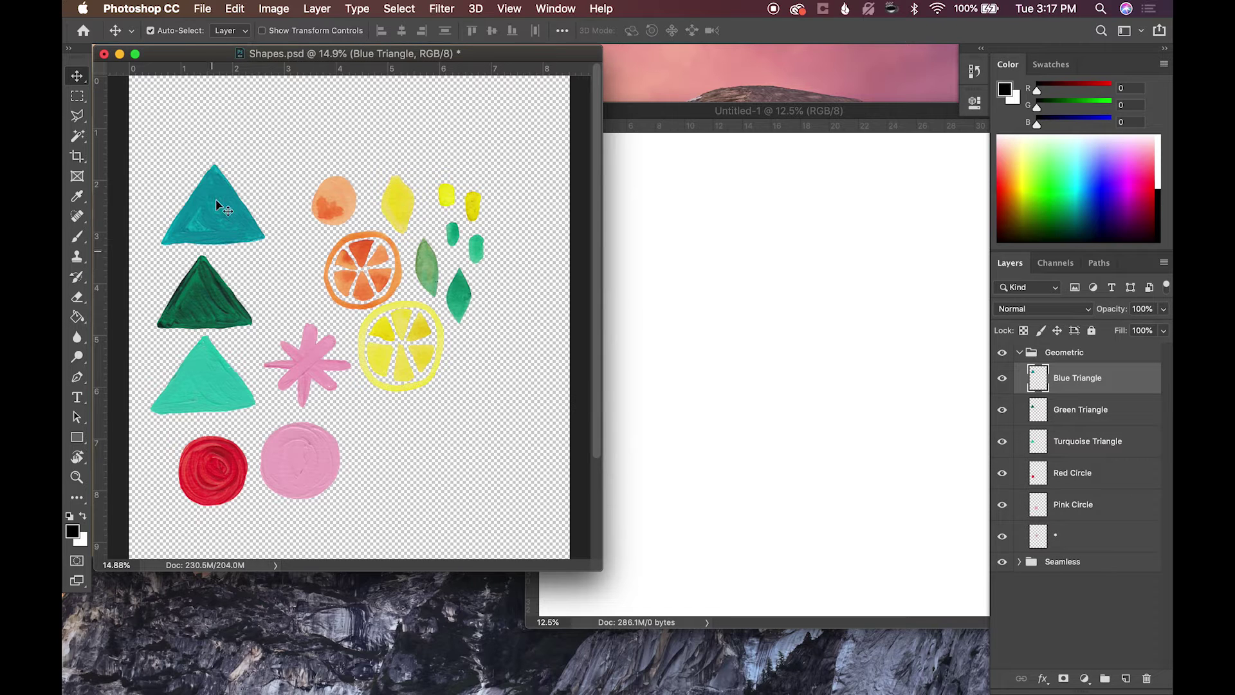
{"action": "left_click_drag", "start_coordinate": [231, 214], "coordinate": [723, 332]}
{"action": "left_click", "coordinate": [229, 316]}
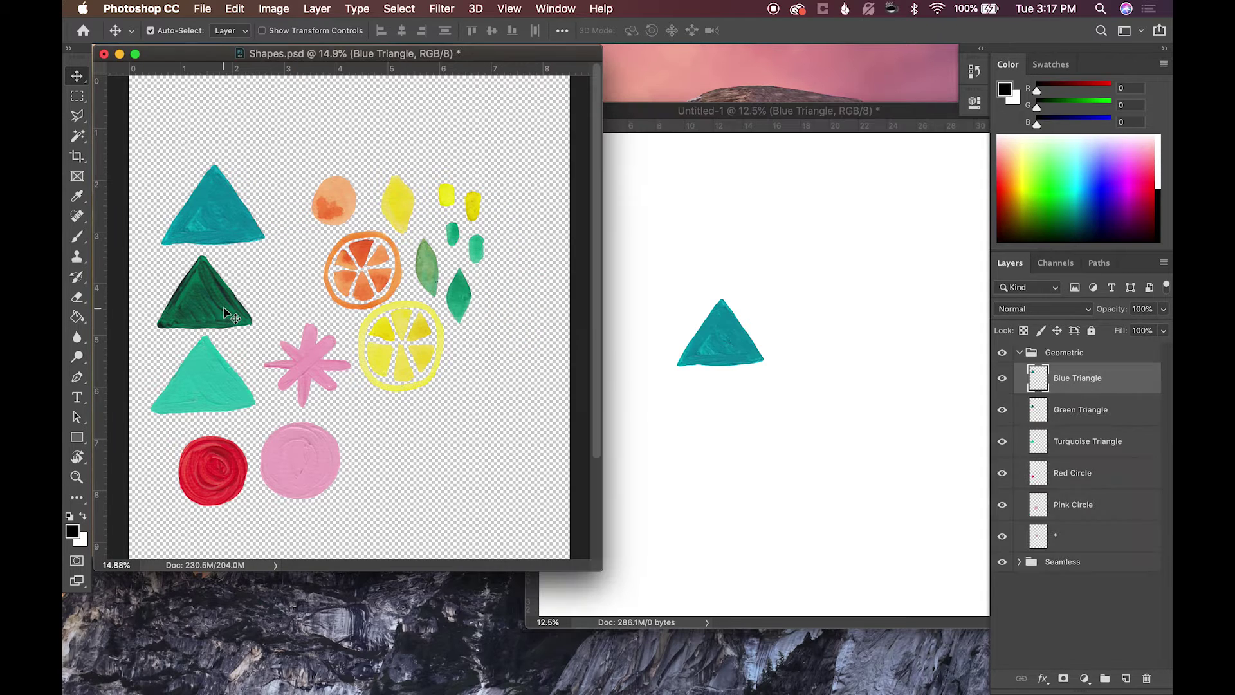
{"action": "left_click_drag", "start_coordinate": [204, 302], "coordinate": [773, 395]}
{"action": "left_click", "coordinate": [209, 394]}
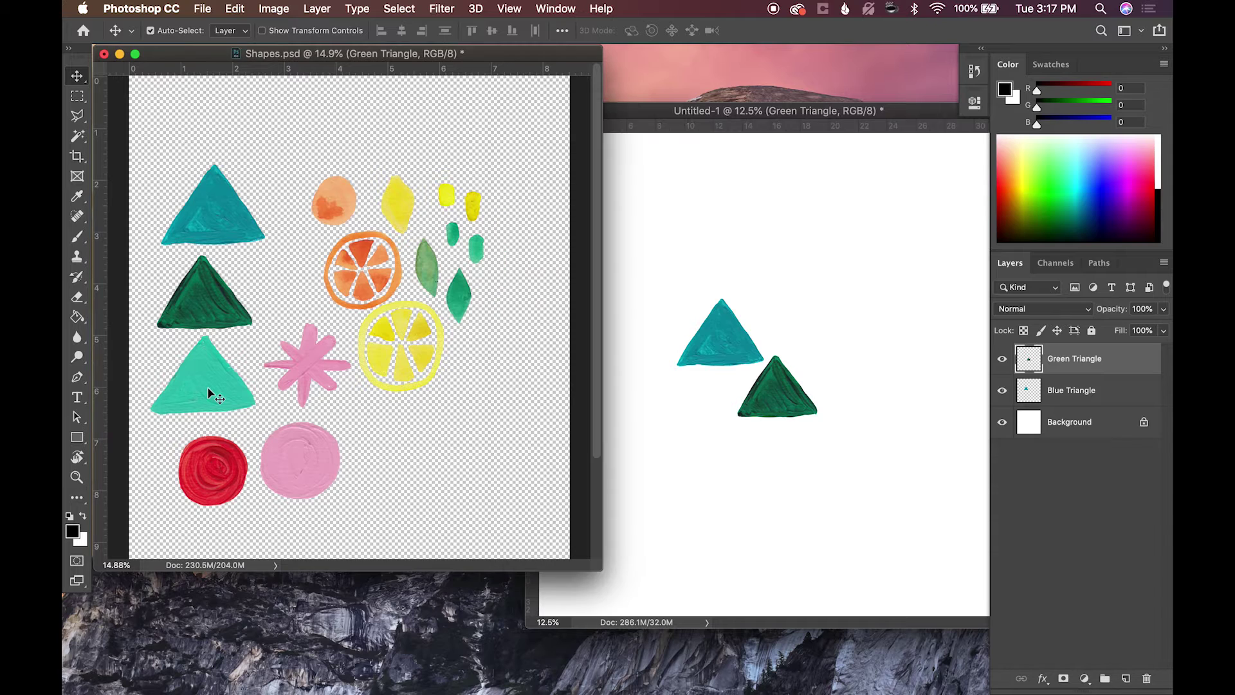
{"action": "left_click_drag", "start_coordinate": [210, 394], "coordinate": [645, 433]}
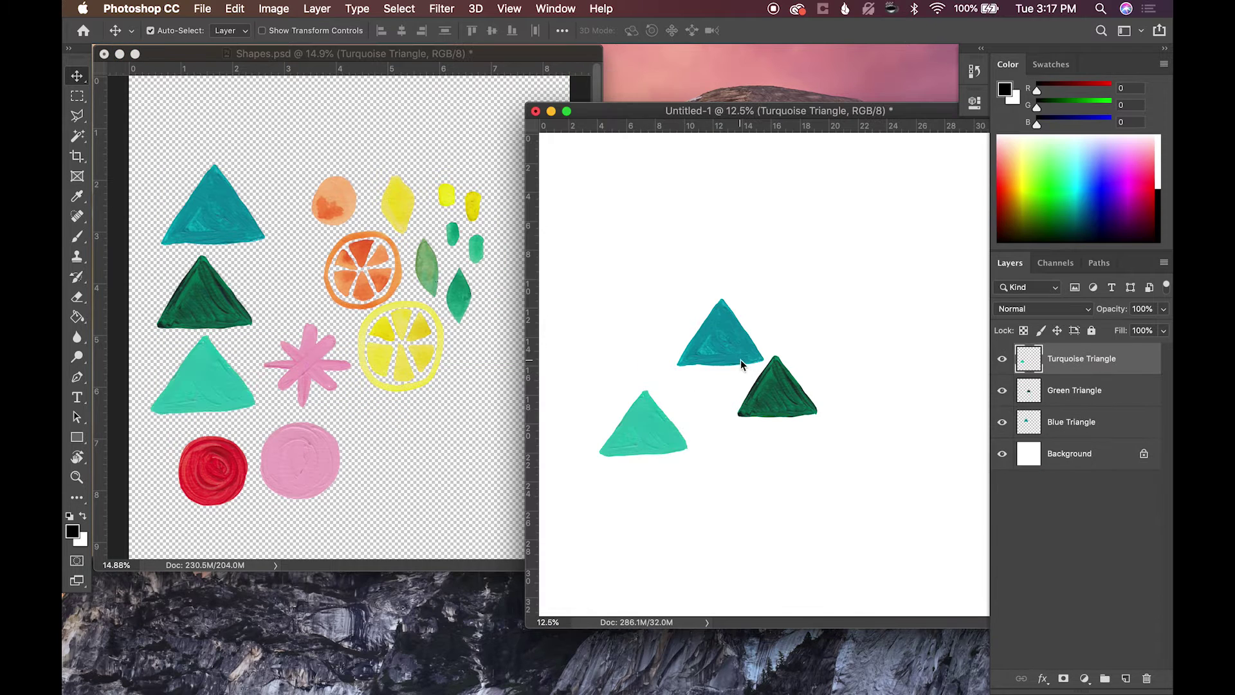
Select all three triangle layers and align their horizontal and vertical centres
{"action": "key", "text": "f"}
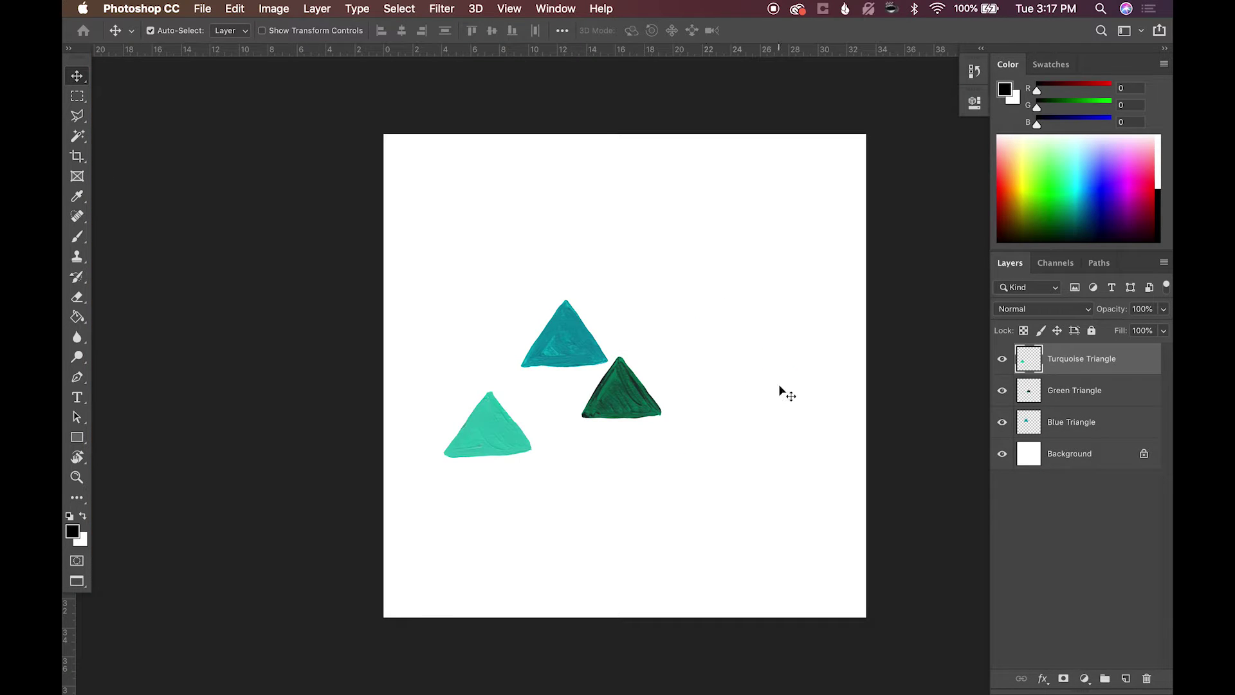
{"action": "left_click", "coordinate": [1062, 425], "text": "shift"}
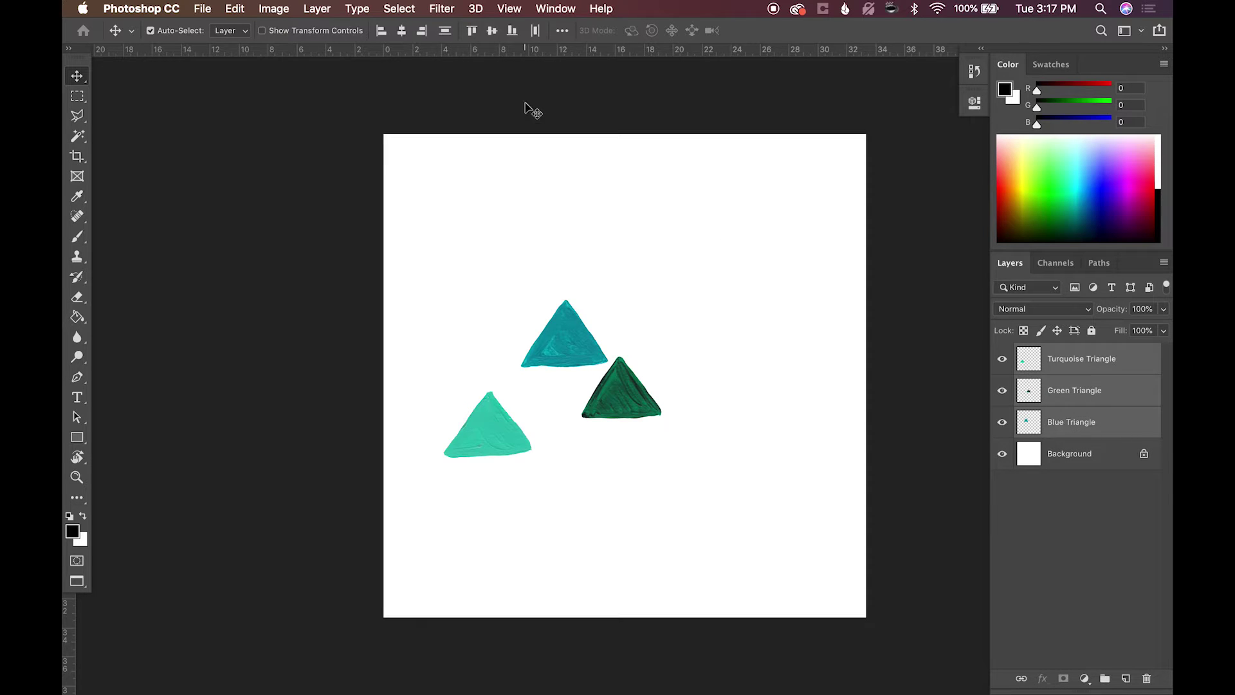
{"action": "left_click", "coordinate": [402, 33]}
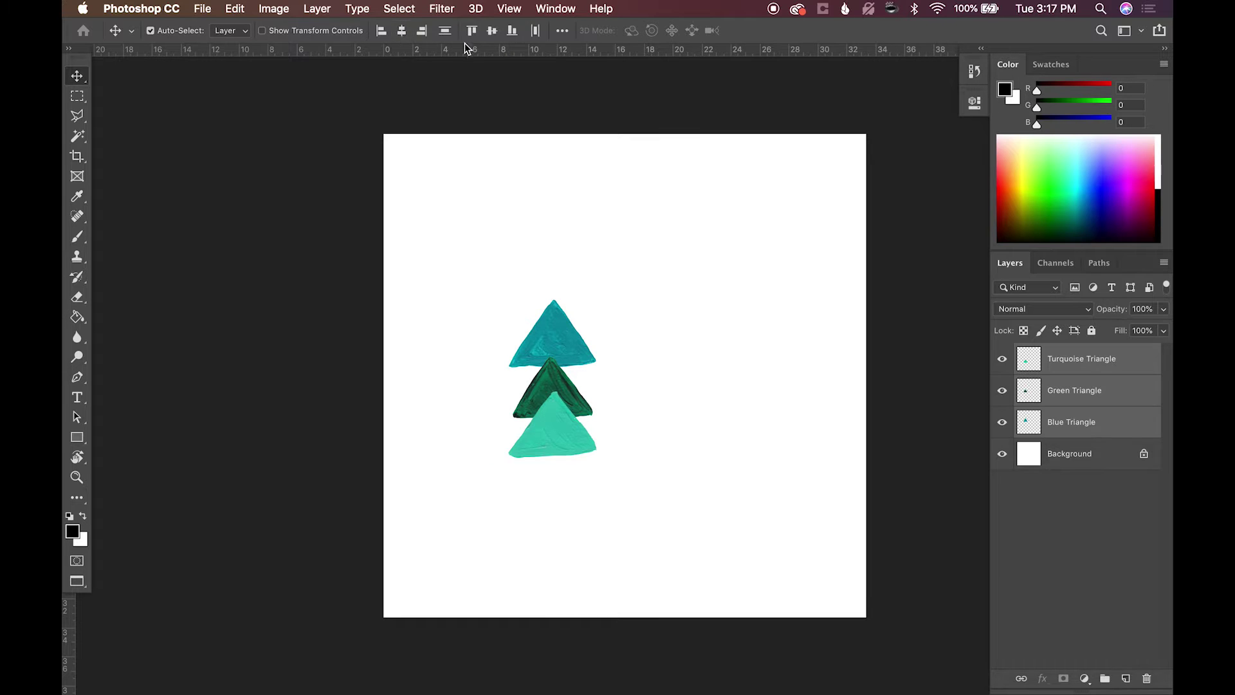
{"action": "left_click", "coordinate": [492, 32]}
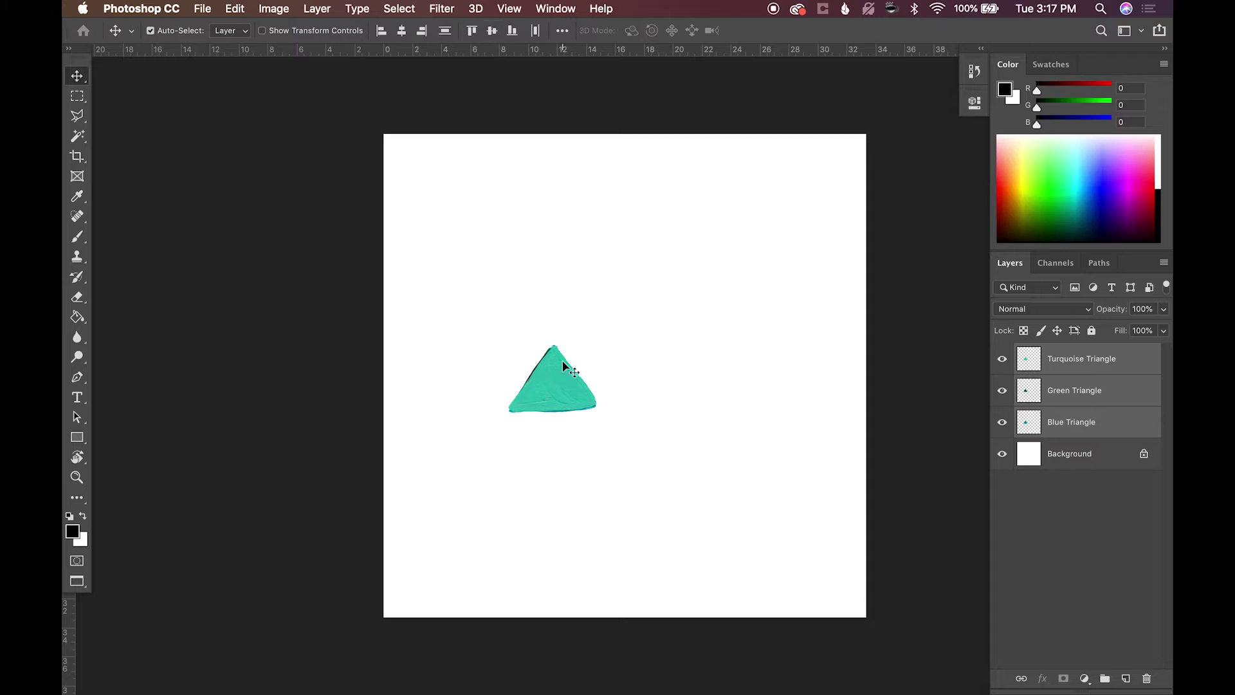
Spread the triangles into a vertical column with the green triangle tucked behind the blue one
{"action": "key", "text": "z"}
{"action": "left_click_drag", "start_coordinate": [553, 364], "coordinate": [633, 515]}
{"action": "key", "text": "v"}
{"action": "left_click_drag", "start_coordinate": [594, 292], "coordinate": [599, 170]}
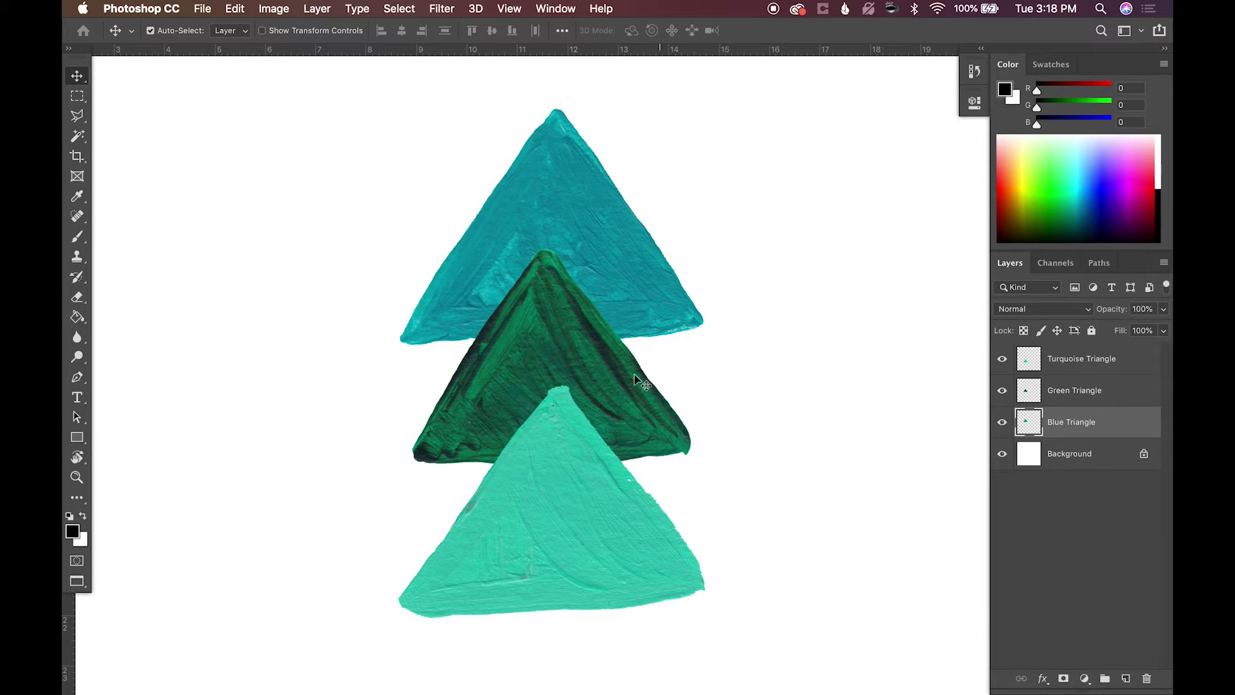
{"action": "left_click", "coordinate": [613, 354]}
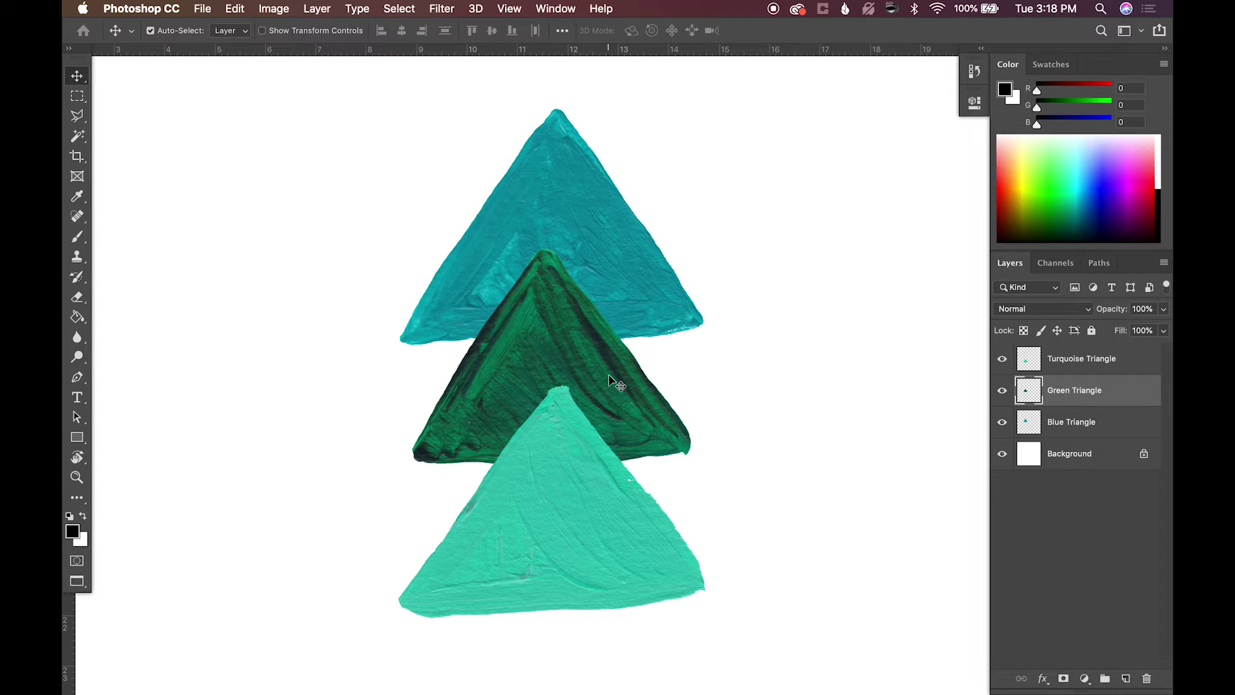
{"action": "left_click_drag", "start_coordinate": [1058, 392], "coordinate": [1059, 435]}
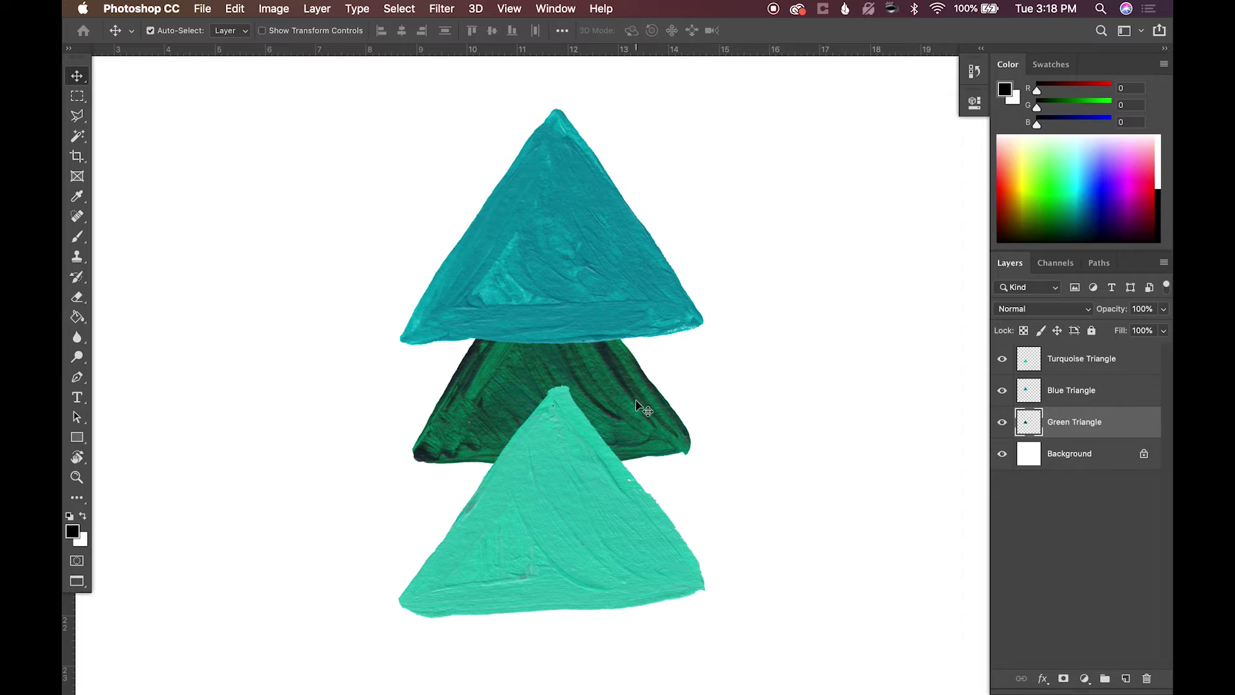
{"action": "left_click_drag", "start_coordinate": [639, 390], "coordinate": [601, 335]}
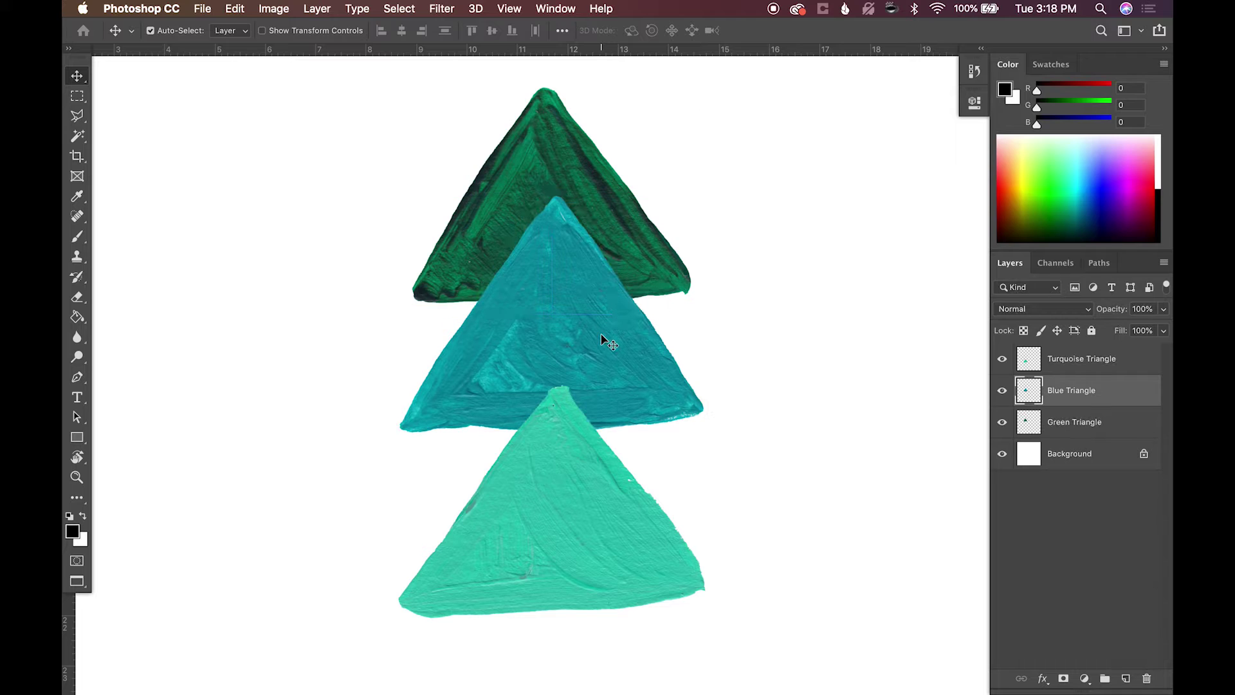
Flip the turquoise triangle upside down and move it lower beneath the others
{"action": "left_click", "coordinate": [561, 445]}
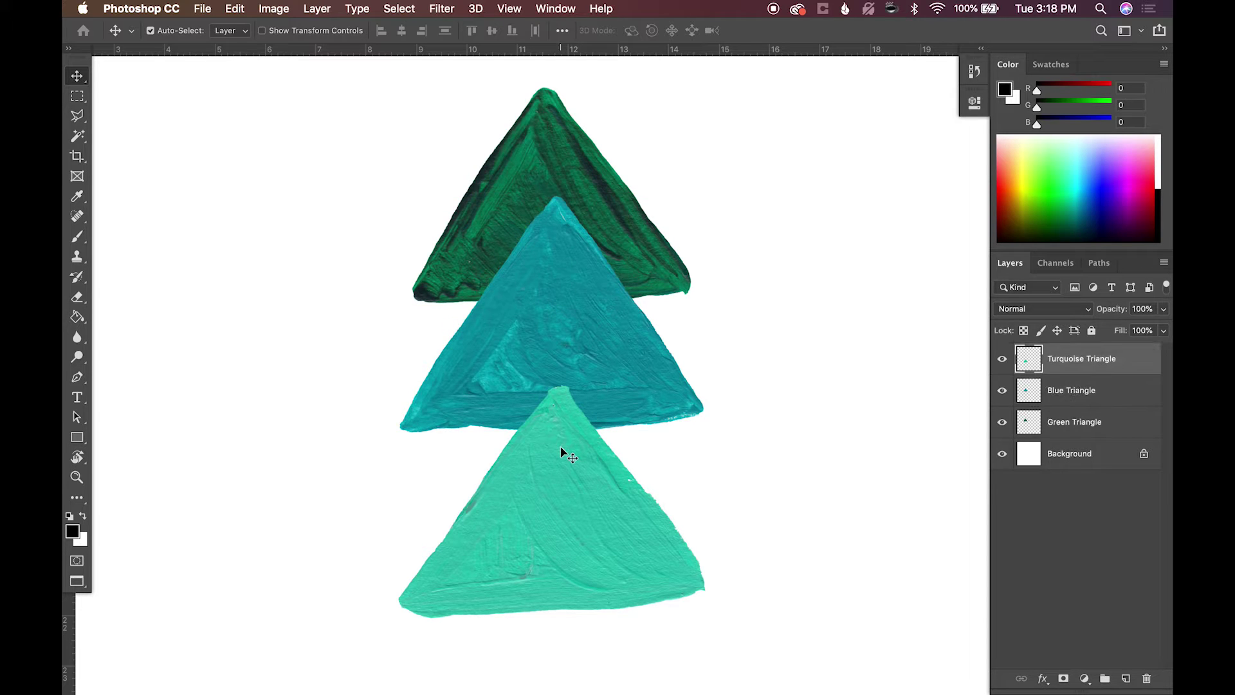
{"action": "key", "text": "super"}
{"action": "key", "text": "super+t"}
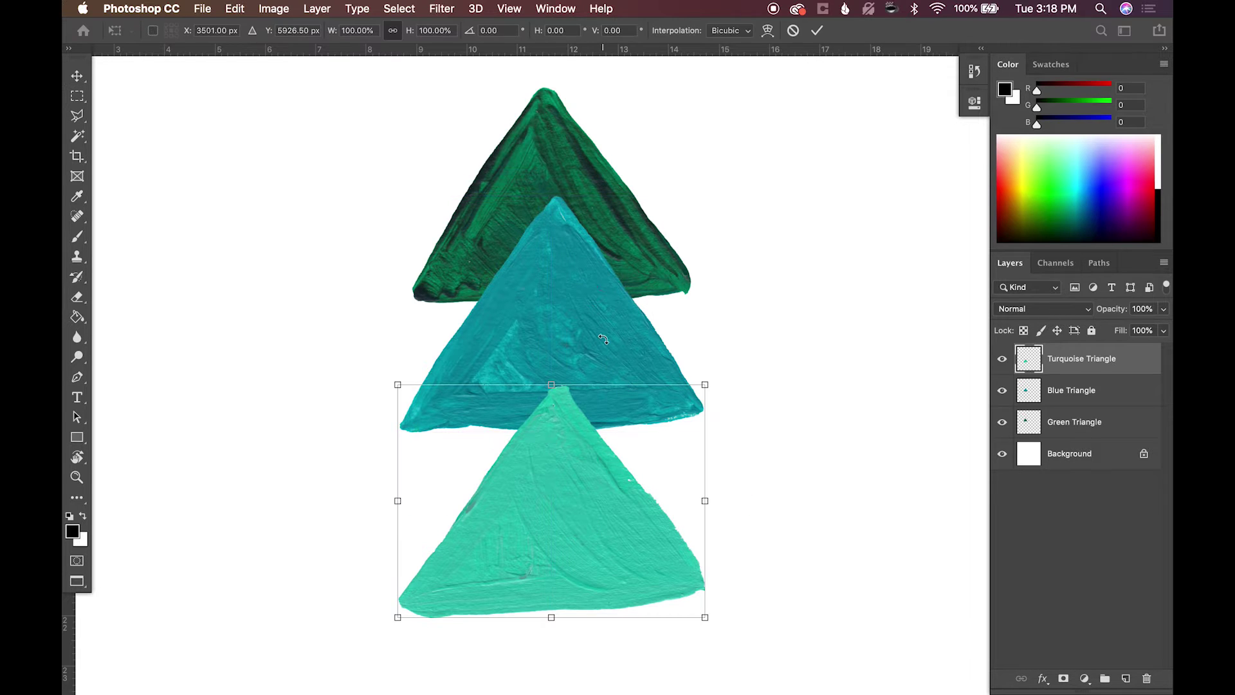
{"action": "left_click_drag", "start_coordinate": [689, 351], "coordinate": [461, 598]}
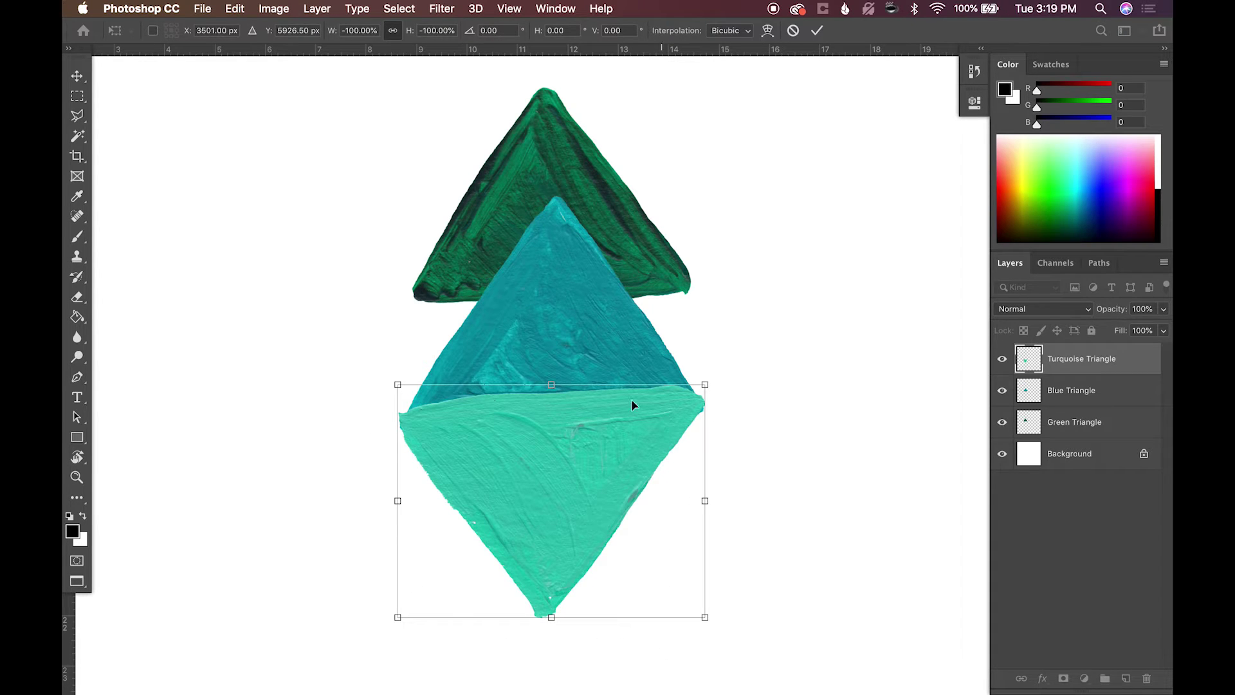
{"action": "left_click_drag", "start_coordinate": [617, 406], "coordinate": [620, 468]}
{"action": "key", "text": "Return"}
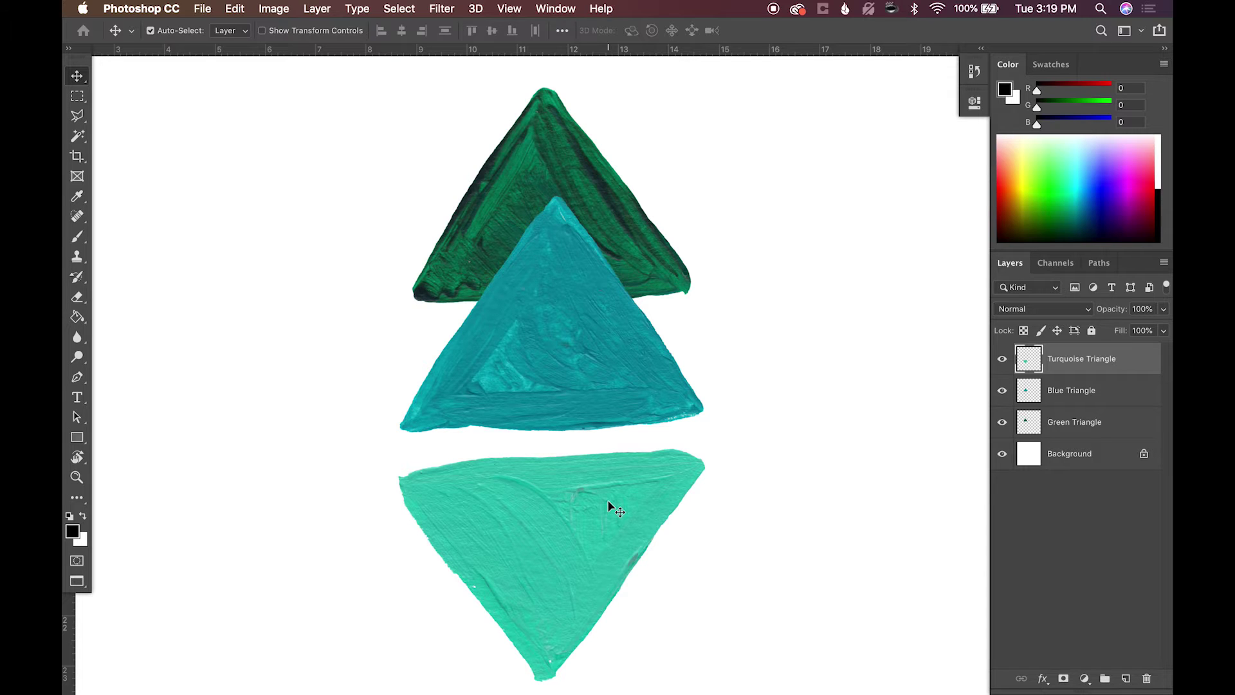
Soften the turquoise triangle with Hue/Saturation, lowering saturation and raising lightness
{"action": "left_click", "coordinate": [271, 8]}
{"action": "mouse_move", "coordinate": [297, 58]}
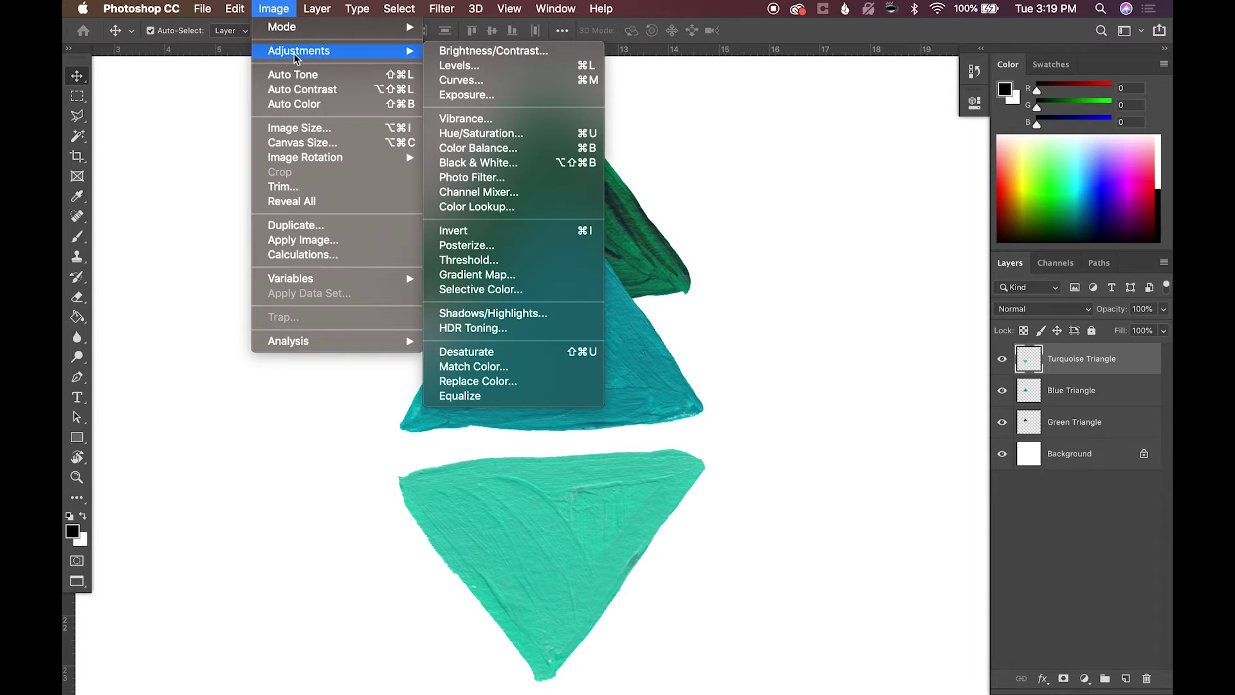
{"action": "left_click", "coordinate": [477, 134]}
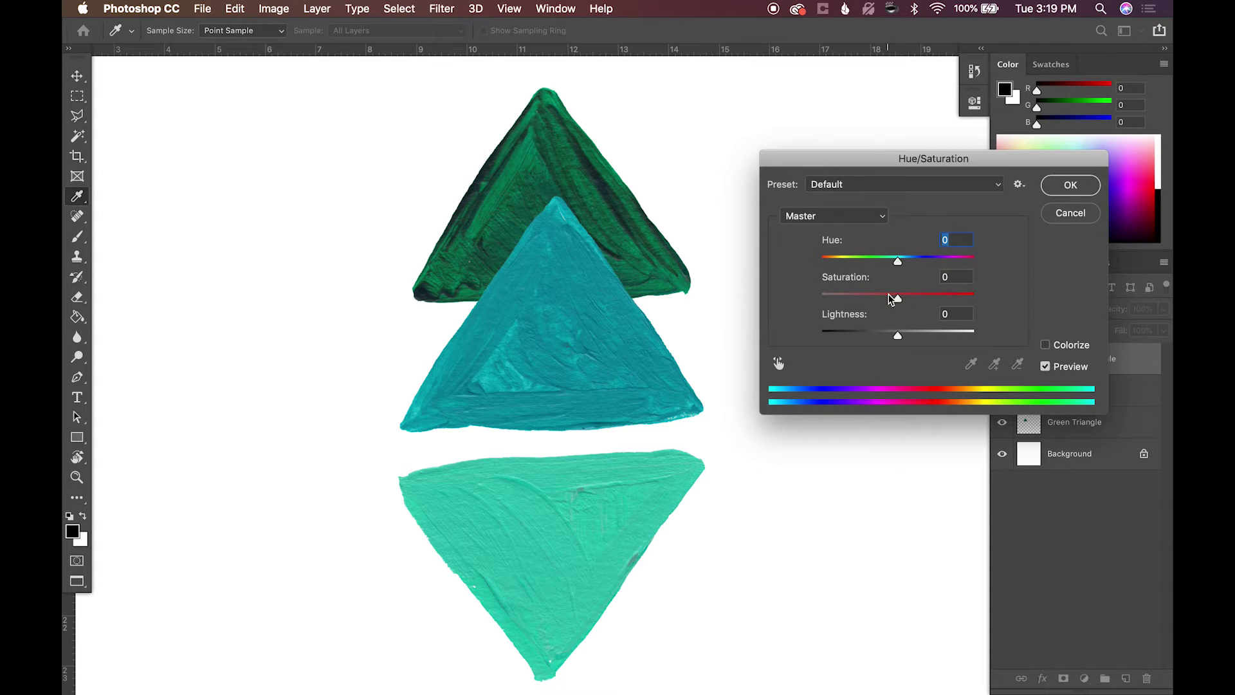
{"action": "left_click", "coordinate": [853, 296]}
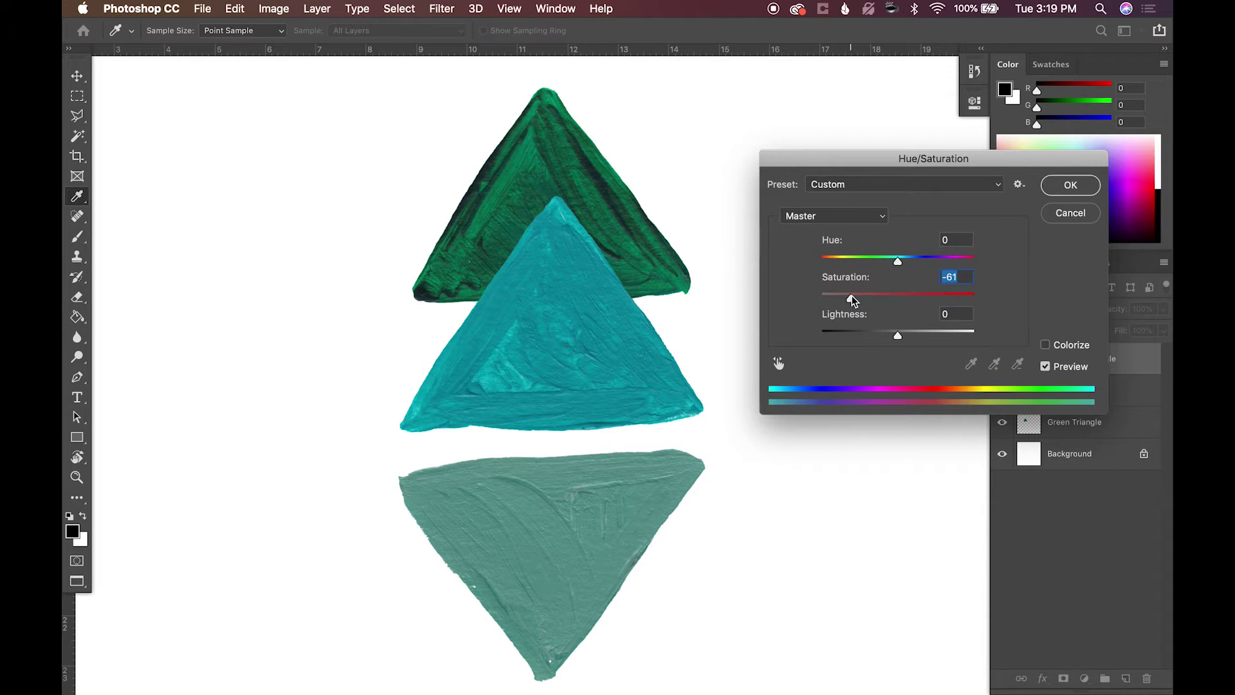
{"action": "left_click", "coordinate": [926, 331]}
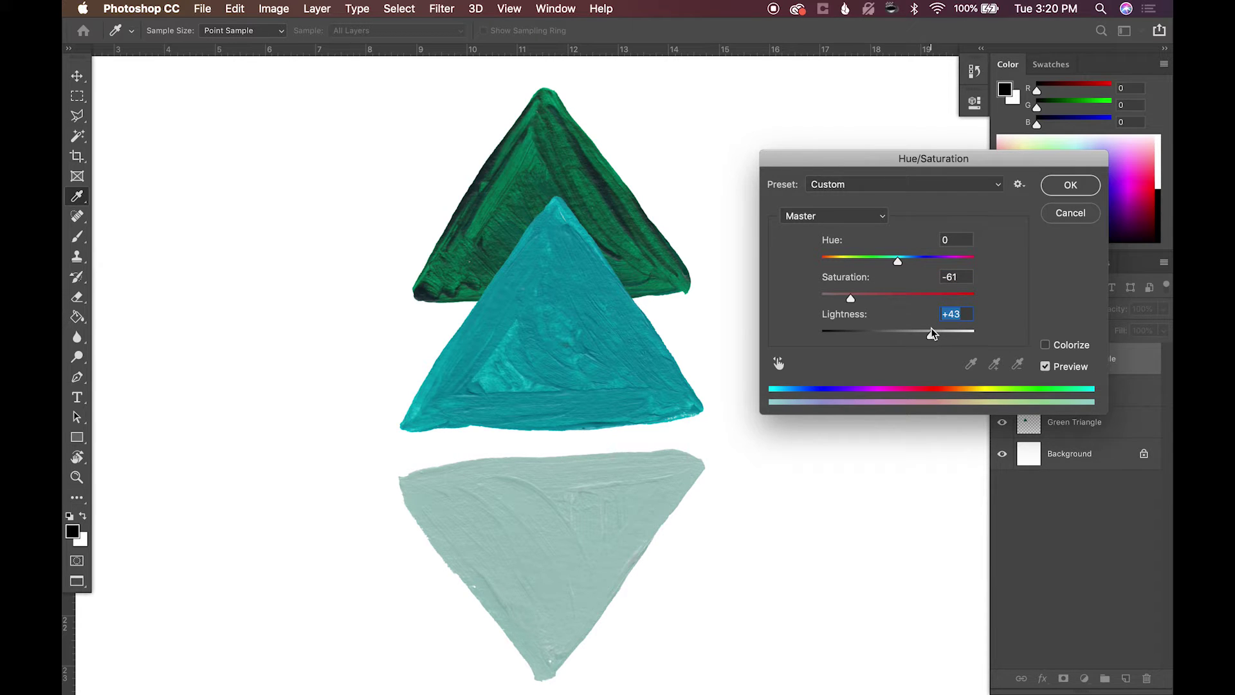
{"action": "left_click", "coordinate": [1071, 185]}
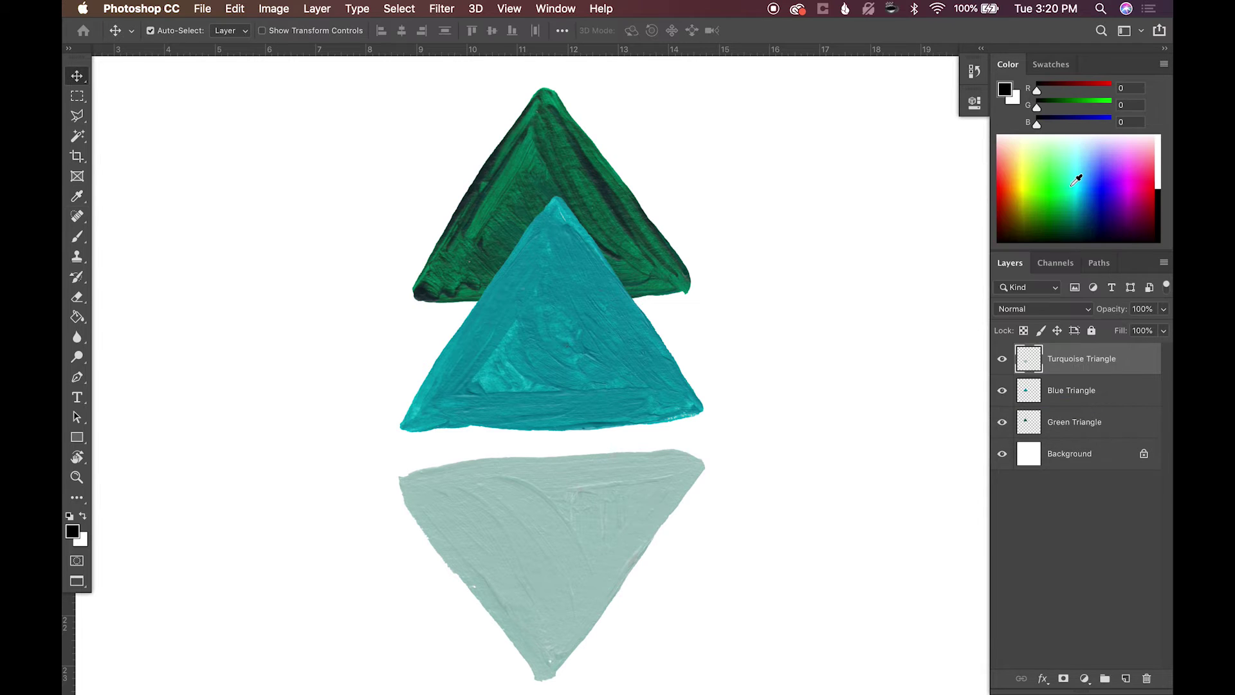
Boost the blue triangle's saturation and shift its hue slightly toward a brighter turquoise
{"action": "left_click", "coordinate": [632, 324]}
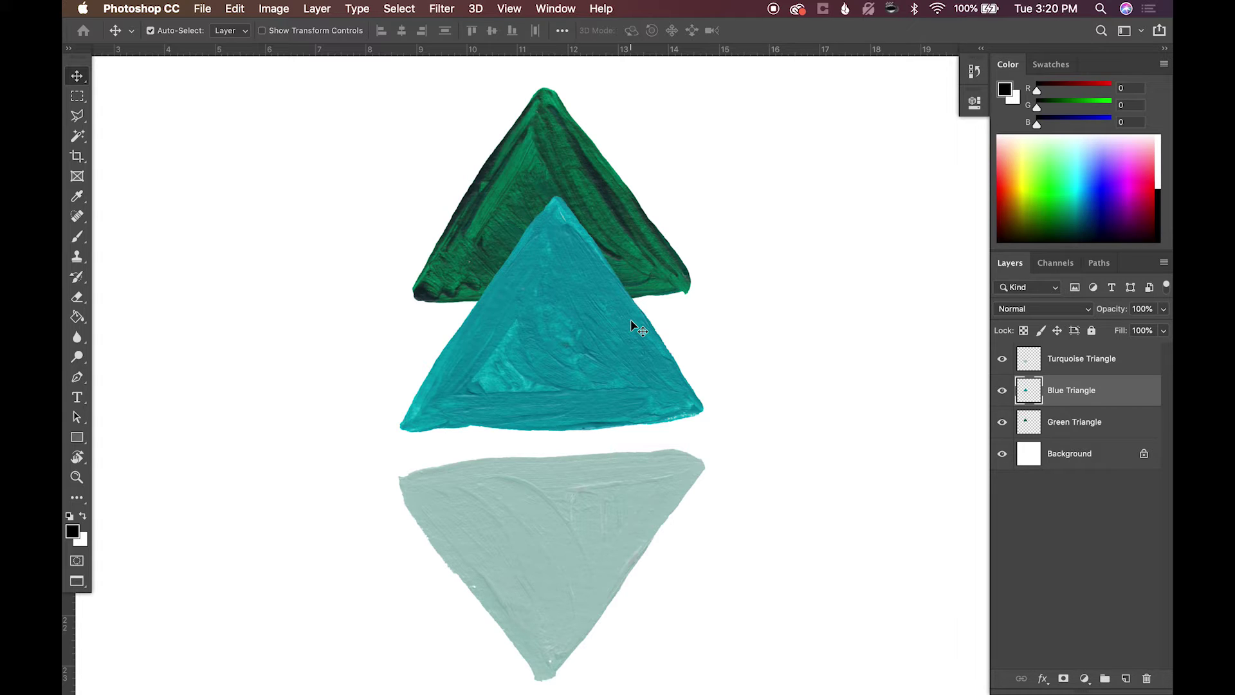
{"action": "key", "text": "super+u"}
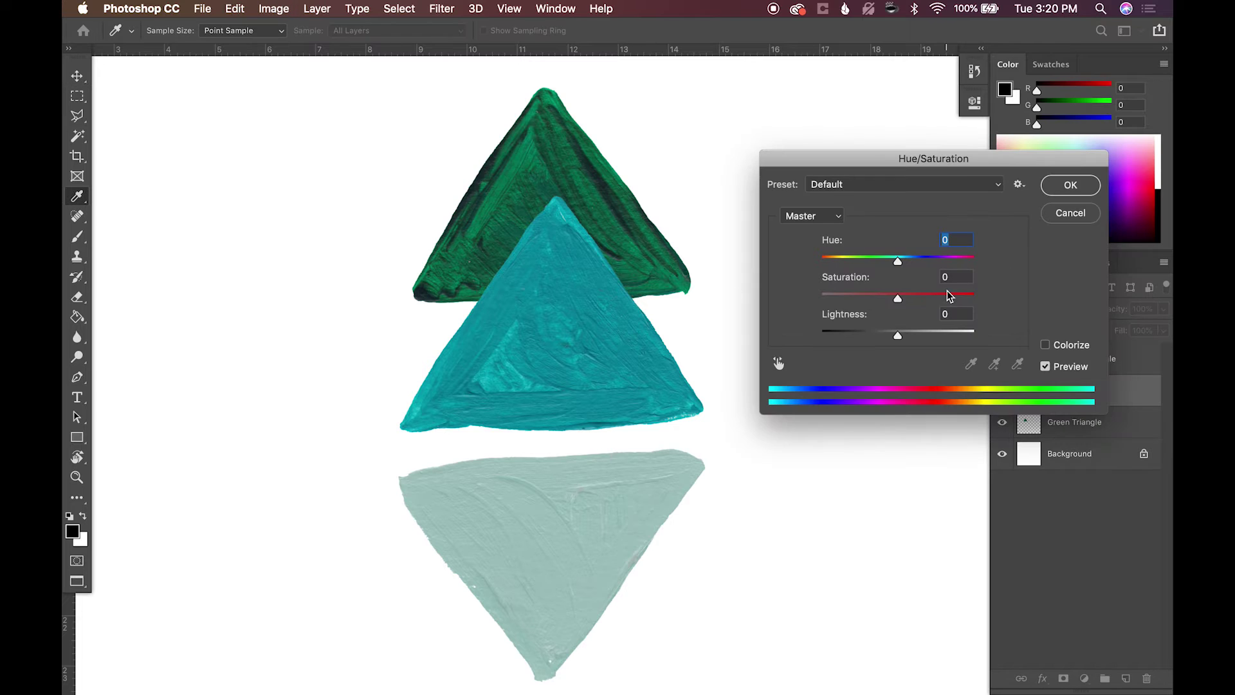
{"action": "left_click", "coordinate": [924, 294]}
{"action": "left_click_drag", "start_coordinate": [898, 261], "coordinate": [898, 261]}
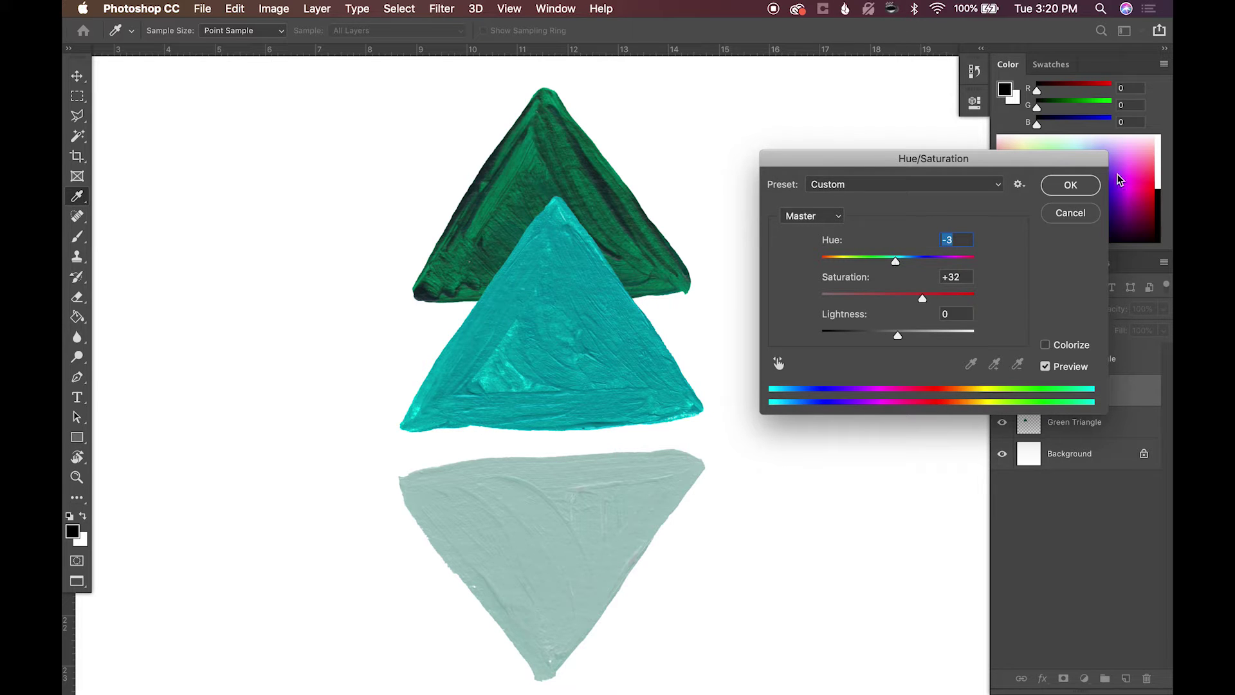
{"action": "left_click", "coordinate": [1068, 190]}
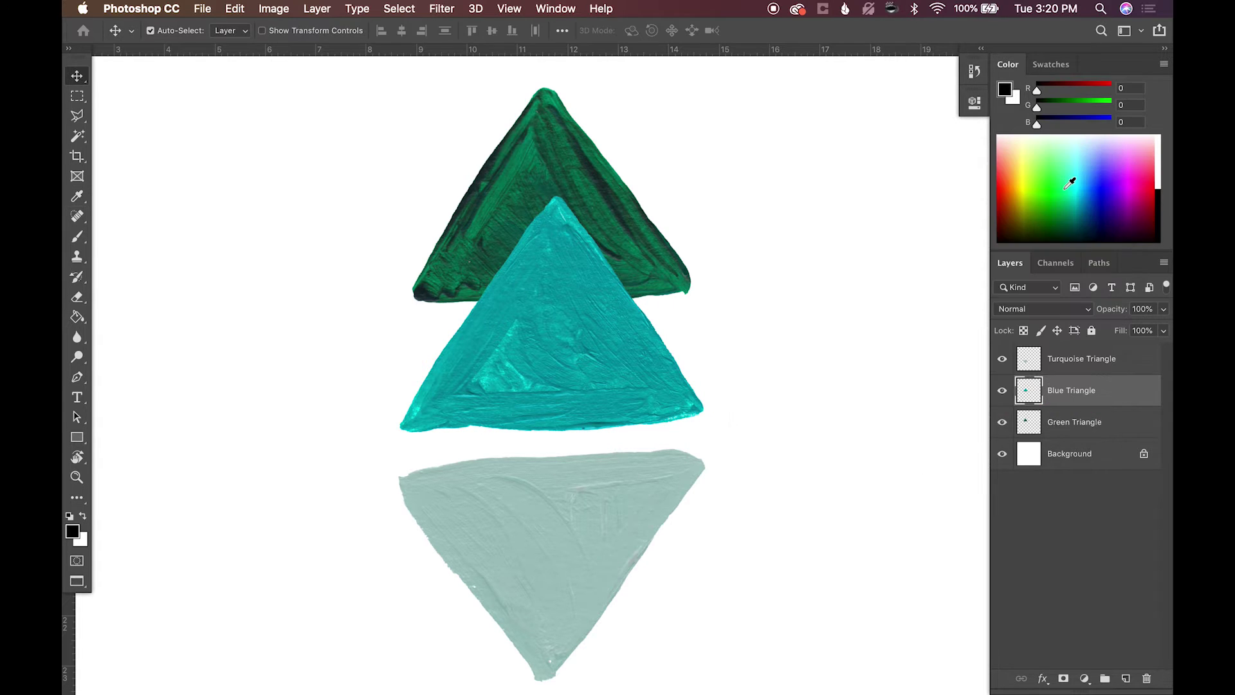
Darken and dull the green triangle with Saturation -36 and Lightness -28
{"action": "left_click", "coordinate": [635, 224]}
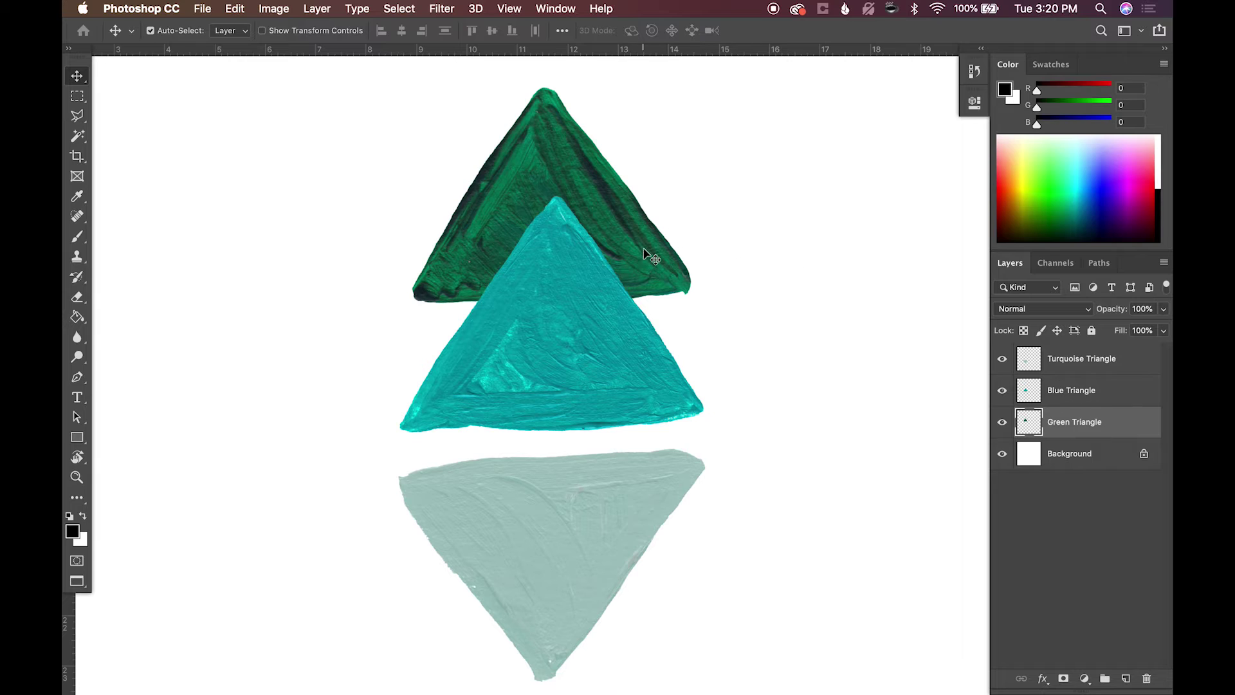
{"action": "key", "text": "super+u"}
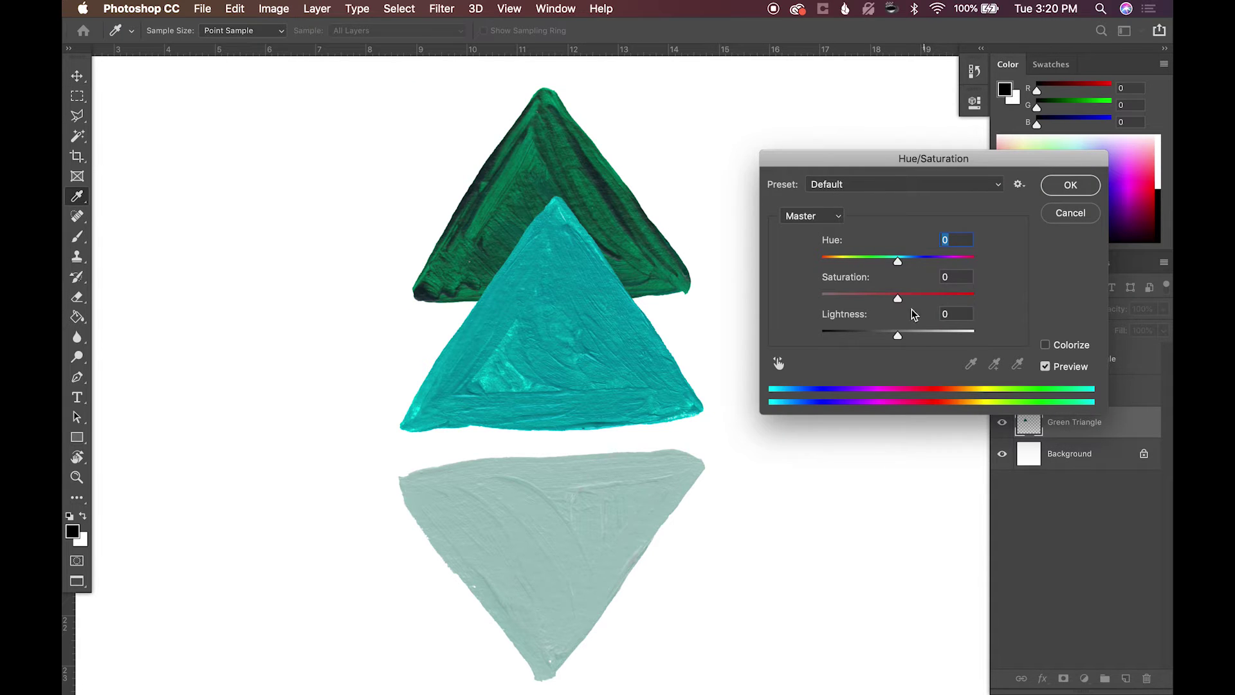
{"action": "left_click", "coordinate": [879, 298]}
{"action": "left_click_drag", "start_coordinate": [880, 300], "coordinate": [870, 299]}
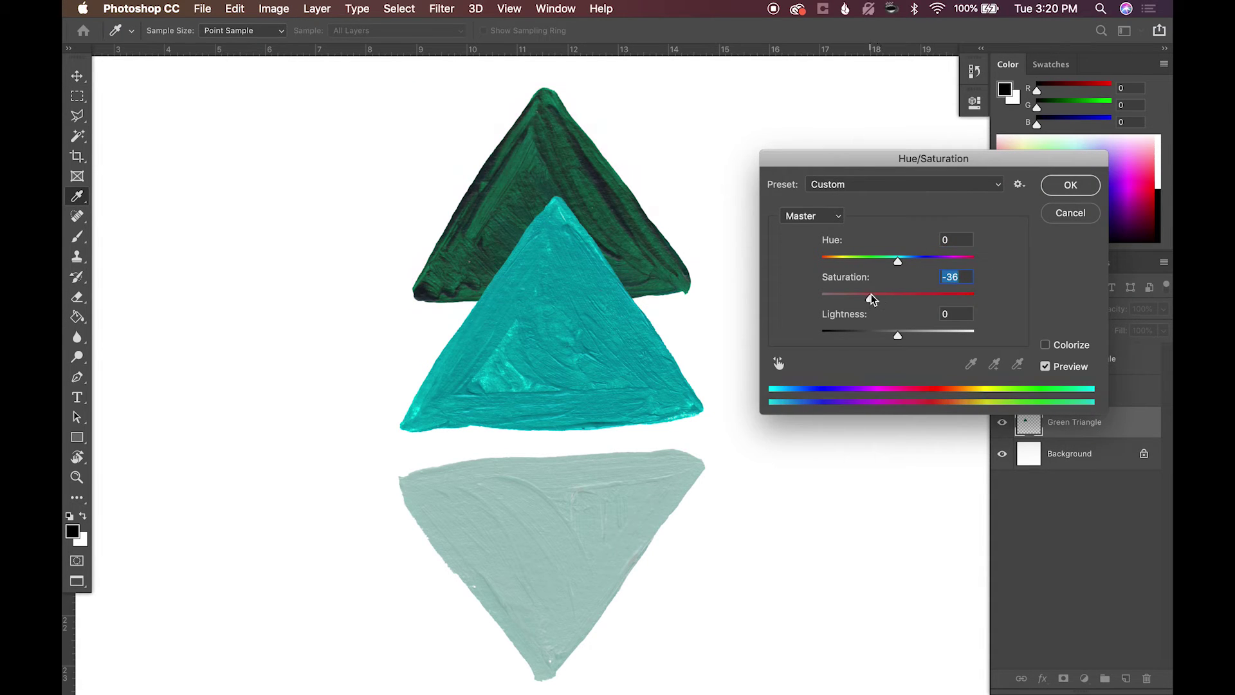
{"action": "left_click", "coordinate": [883, 336]}
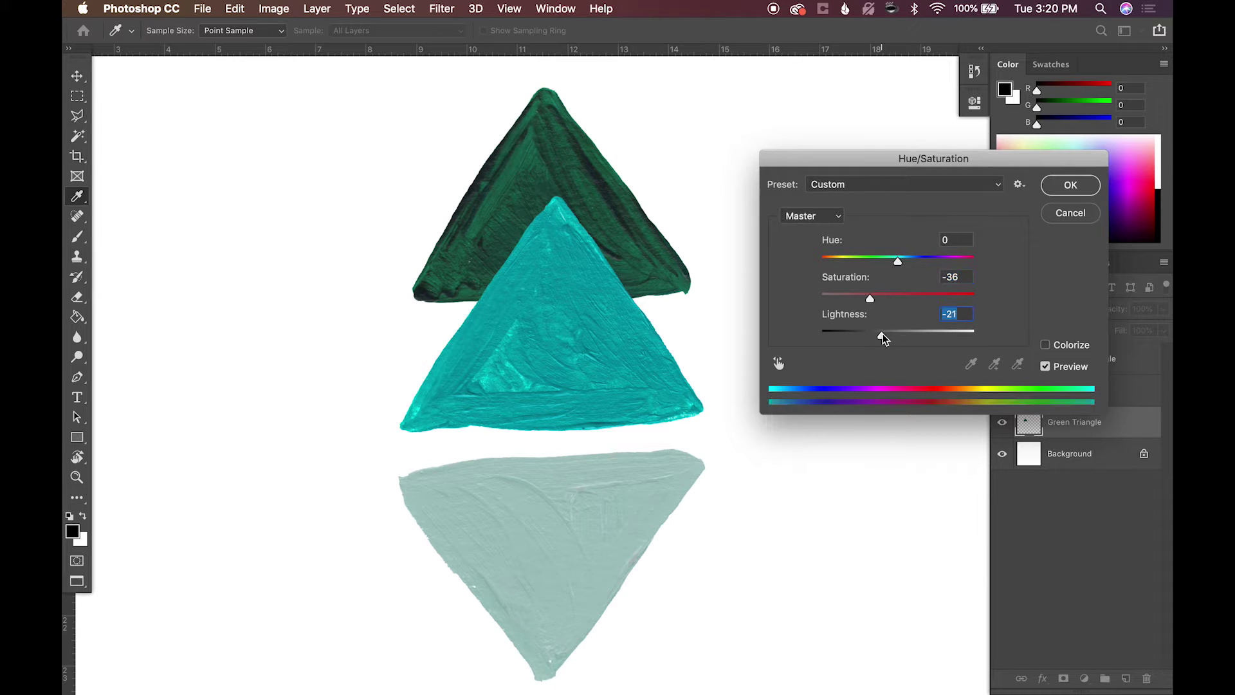
{"action": "left_click_drag", "start_coordinate": [881, 336], "coordinate": [876, 337]}
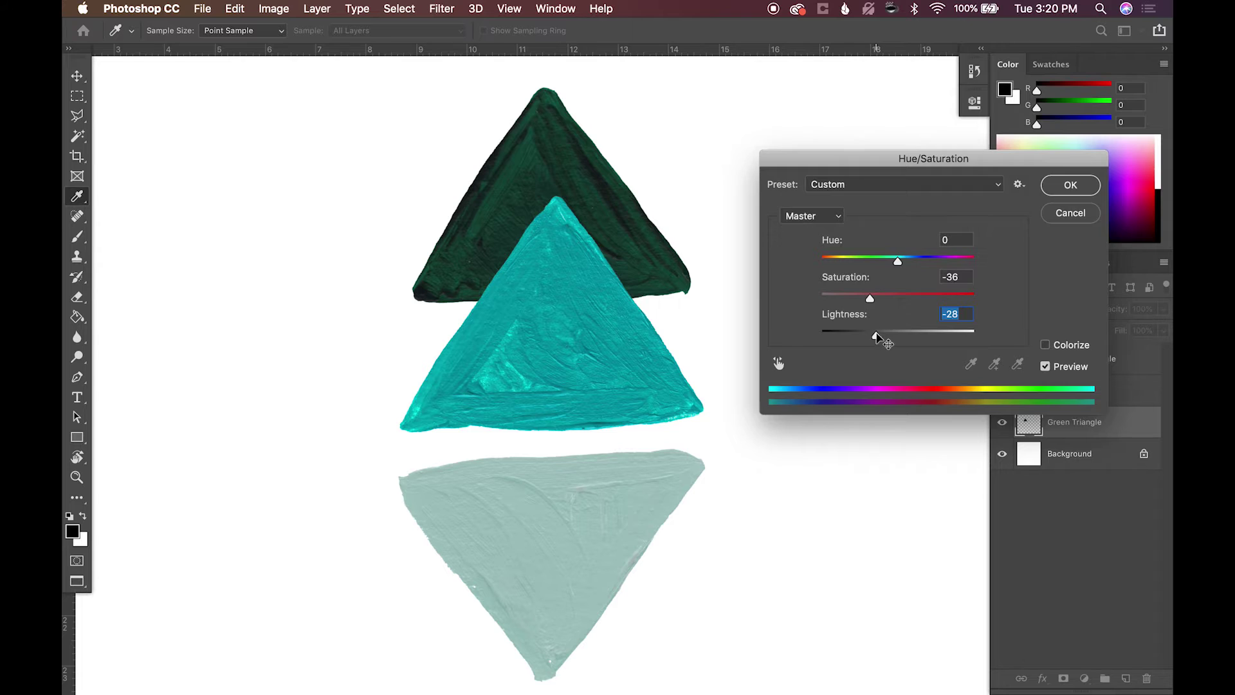
{"action": "key", "text": "Return"}
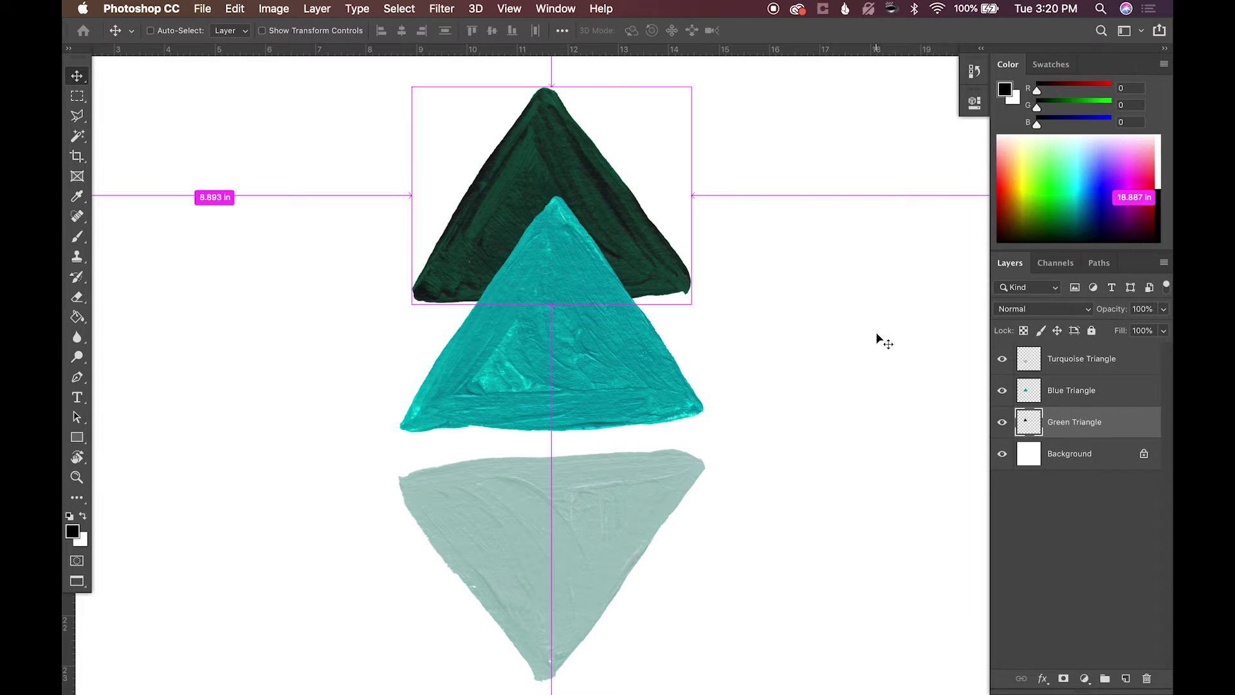
Group the Turquoise, Blue and Green Triangle layers into Group 1
{"action": "key", "text": "super+minus"}
{"action": "key", "text": "super+minus"}
{"action": "key", "text": "super+minus"}
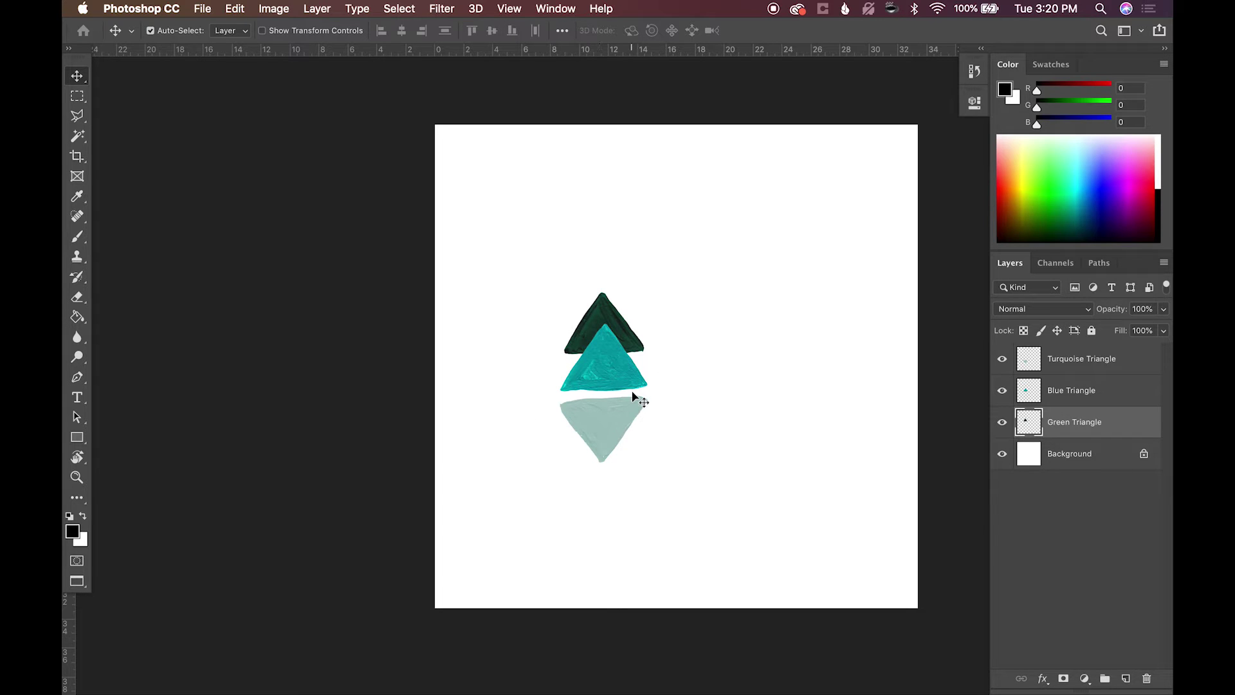
{"action": "left_click", "coordinate": [1080, 364], "text": "shift"}
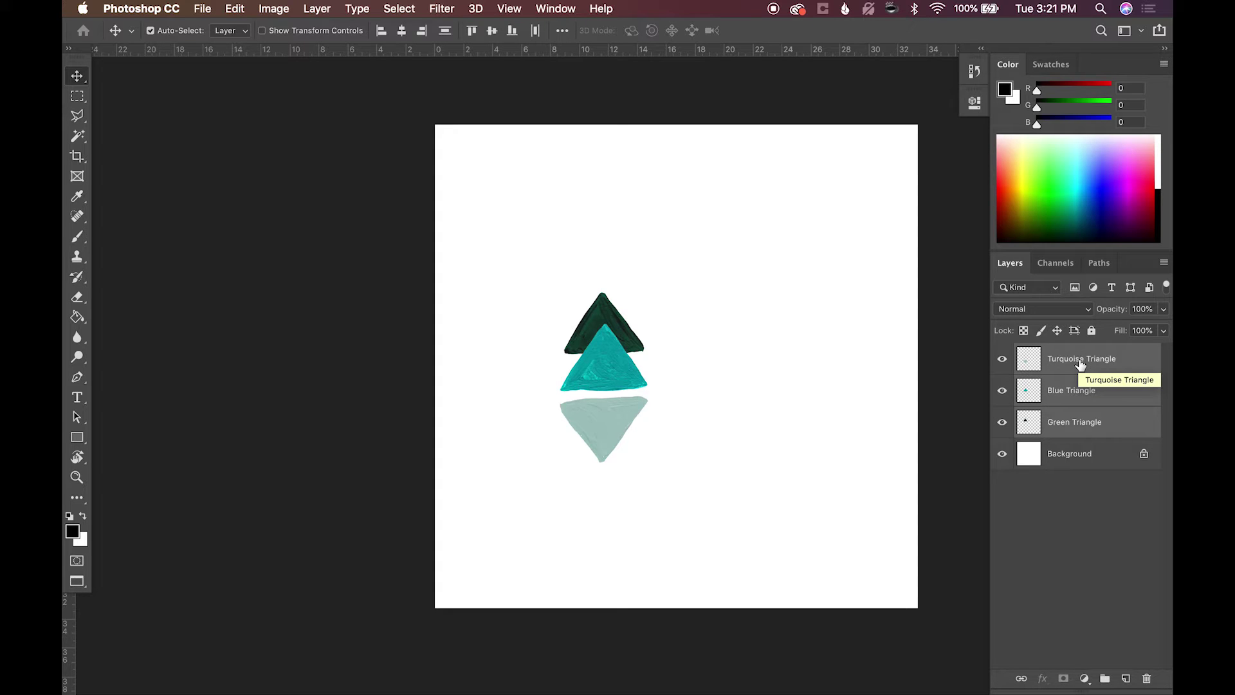
{"action": "key", "text": "super"}
{"action": "key", "text": "super+g"}
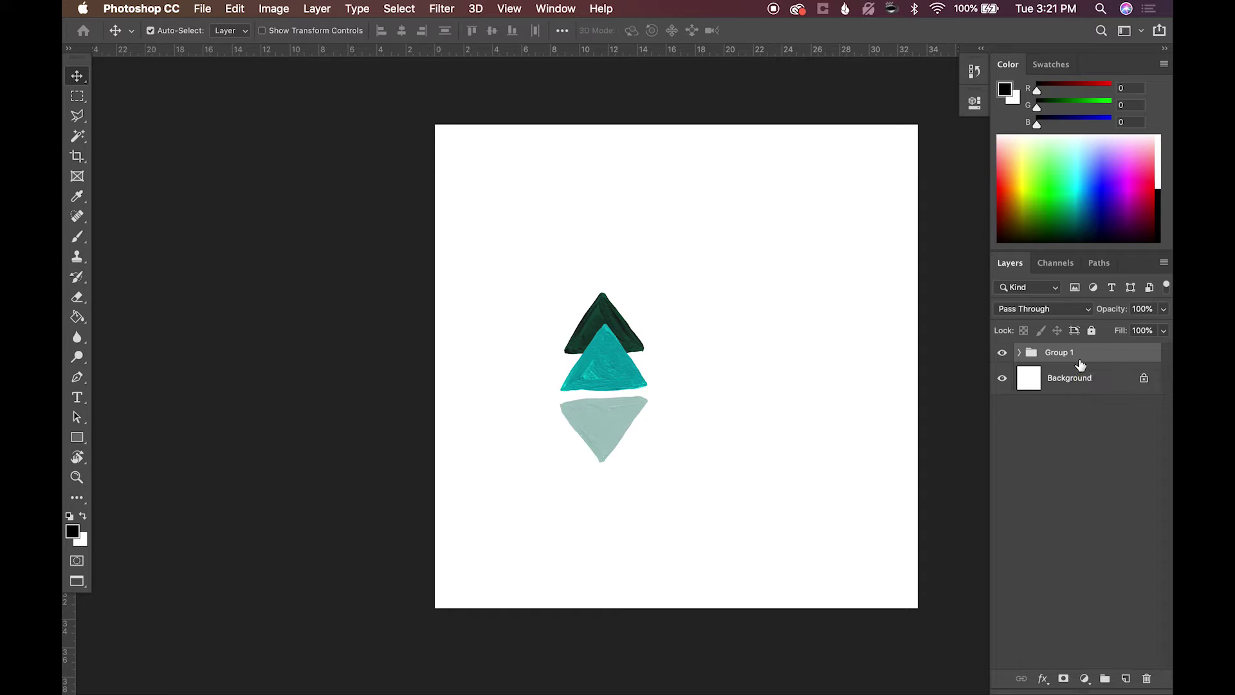
Centre Group 1 horizontally on the canvas and duplicate it
{"action": "key", "text": "super+t"}
{"action": "left_click_drag", "start_coordinate": [622, 353], "coordinate": [692, 347]}
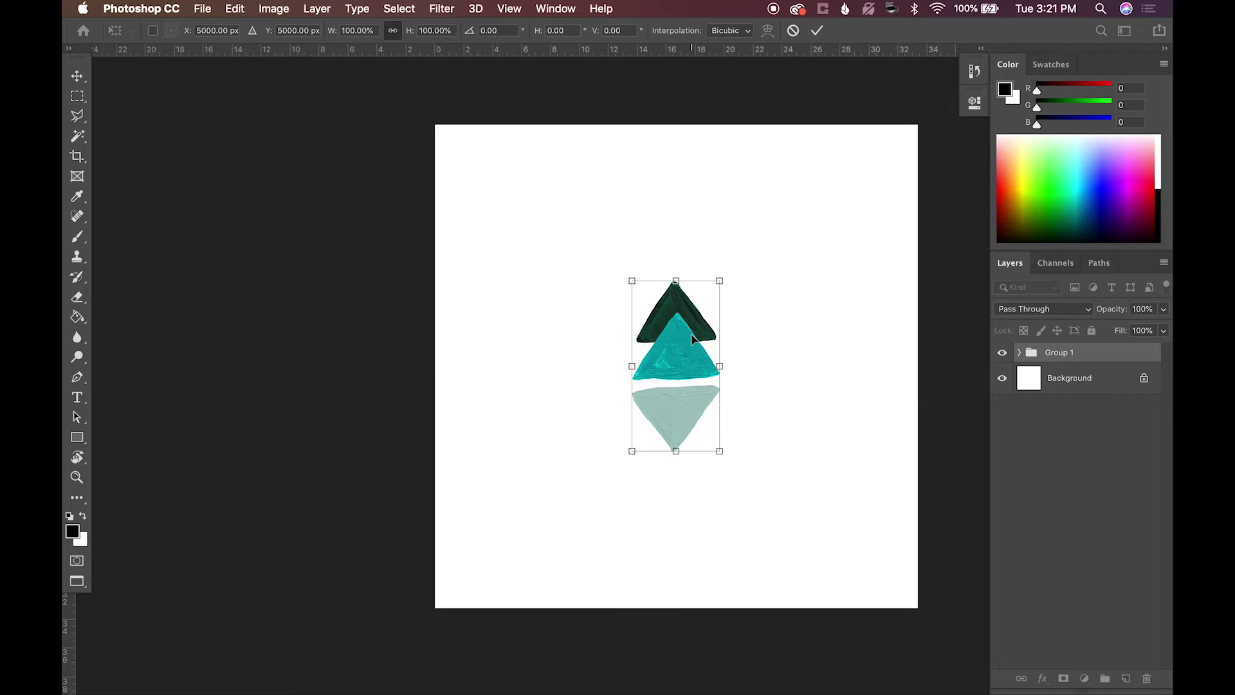
{"action": "key", "text": "Return"}
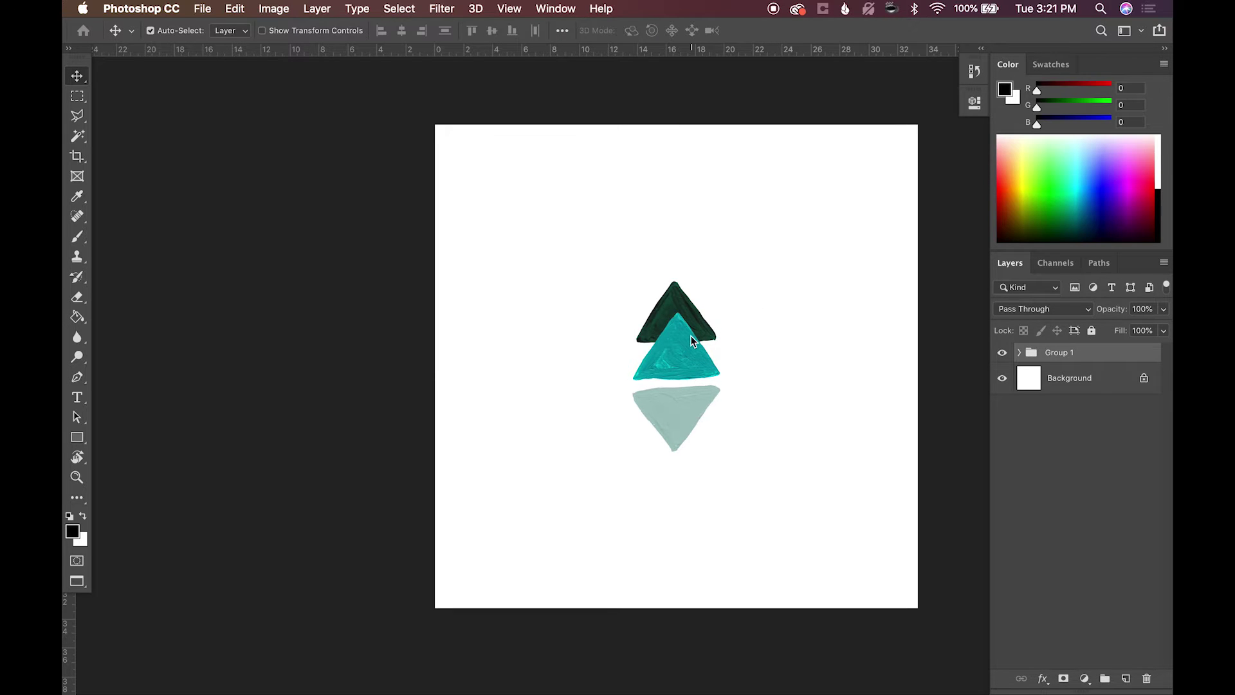
{"action": "key", "text": "ctrl+t"}
{"action": "left_click_drag", "start_coordinate": [687, 336], "coordinate": [686, 332]}
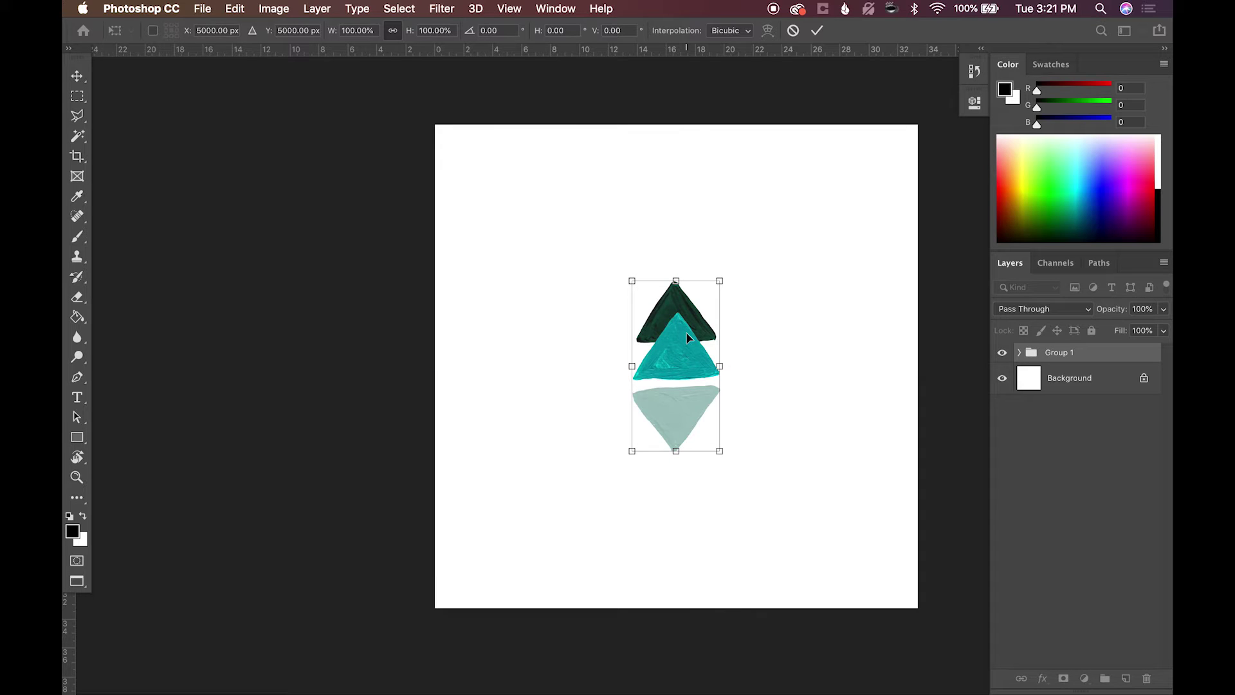
{"action": "key", "text": "Return"}
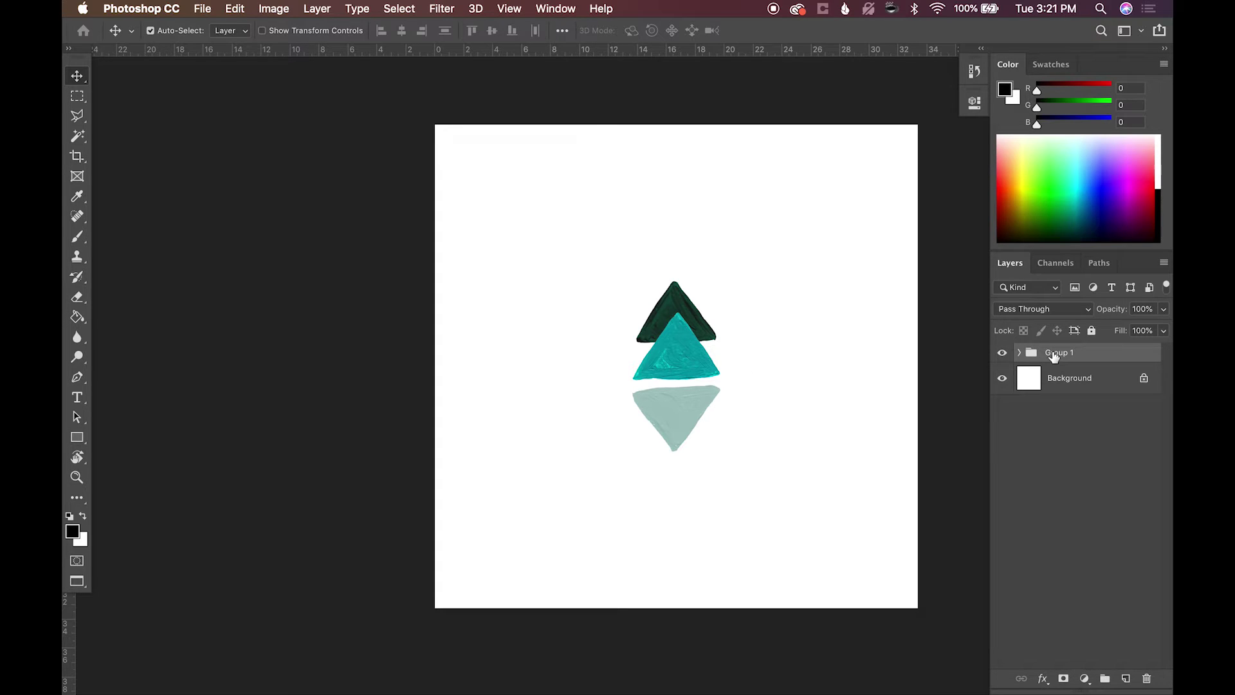
{"action": "key", "text": "super+j"}
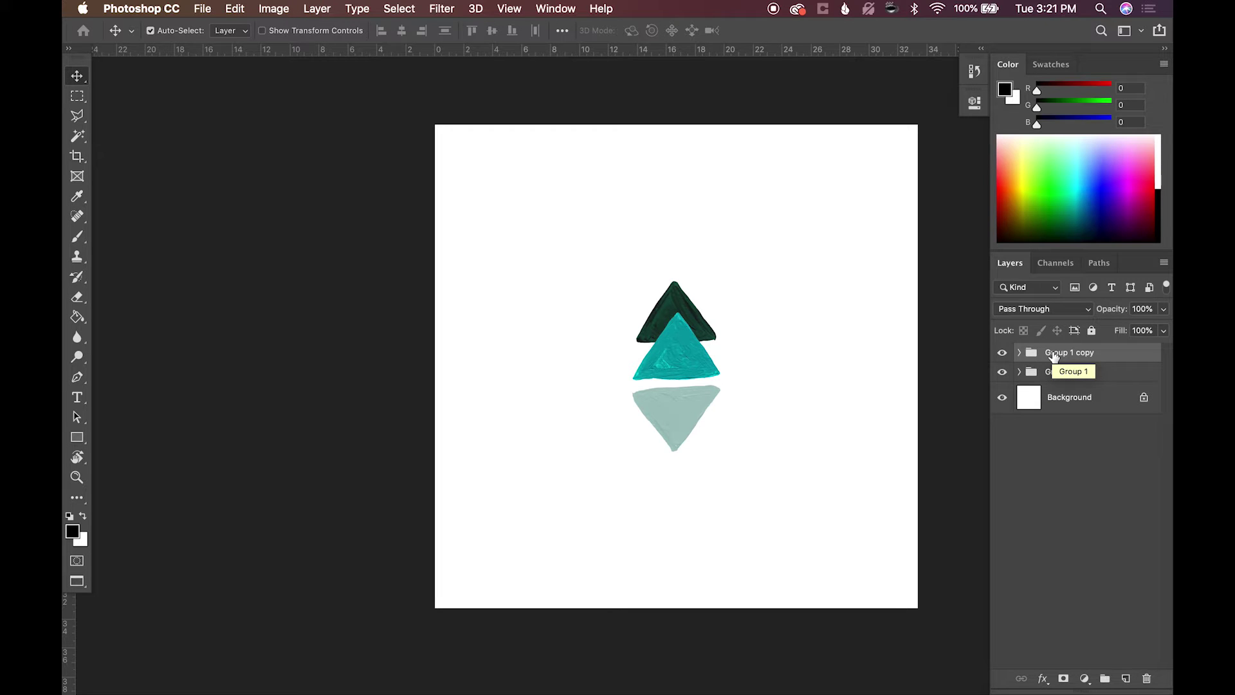
Move the group copy above the original and place a second copy below it
{"action": "key", "text": "super+t"}
{"action": "left_click_drag", "start_coordinate": [690, 419], "coordinate": [689, 245]}
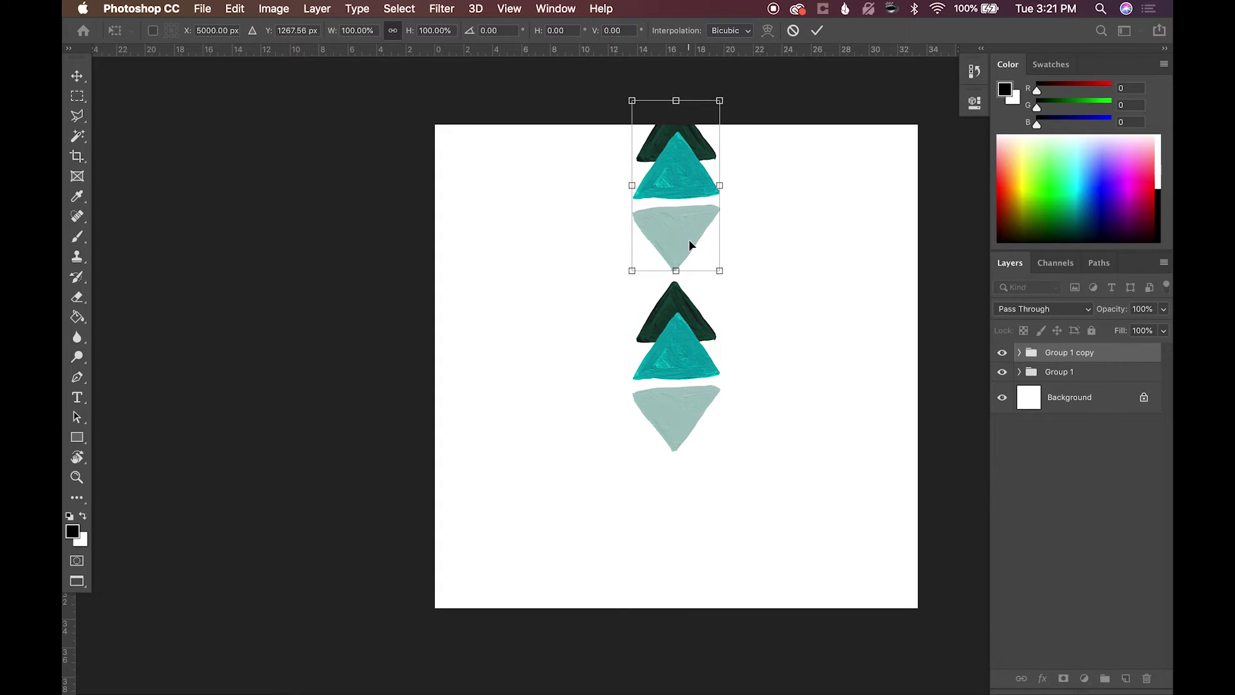
{"action": "key", "text": "Return"}
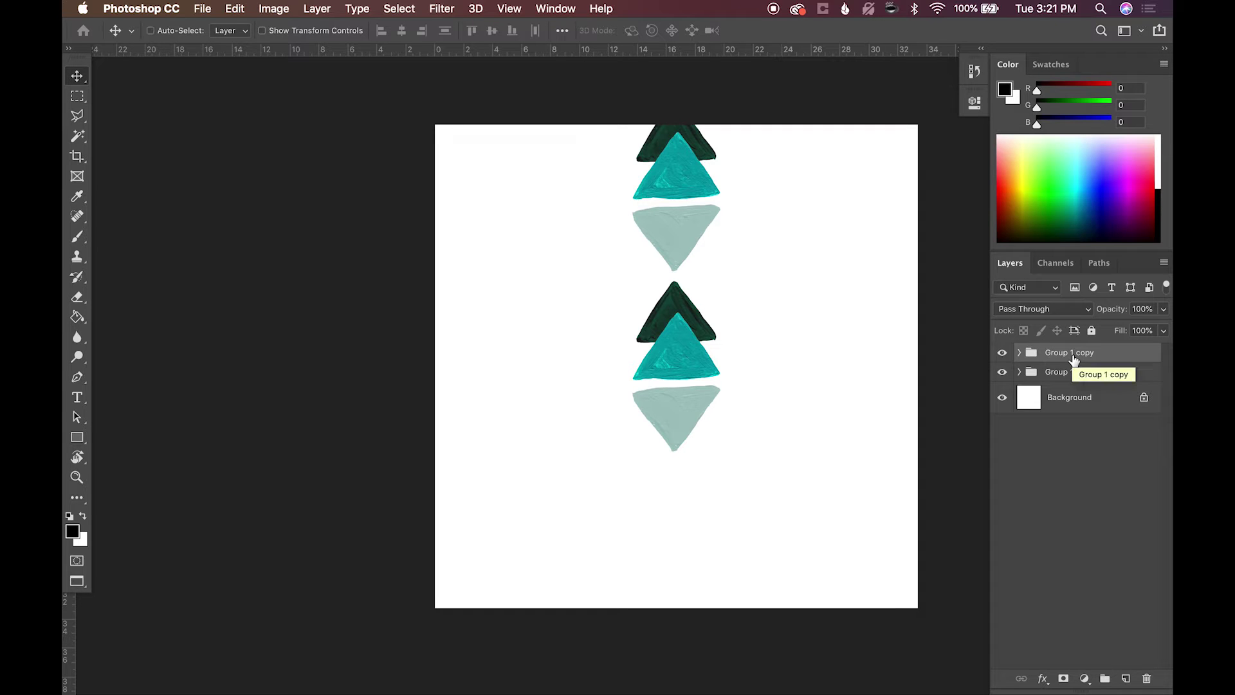
{"action": "key", "text": "super+j"}
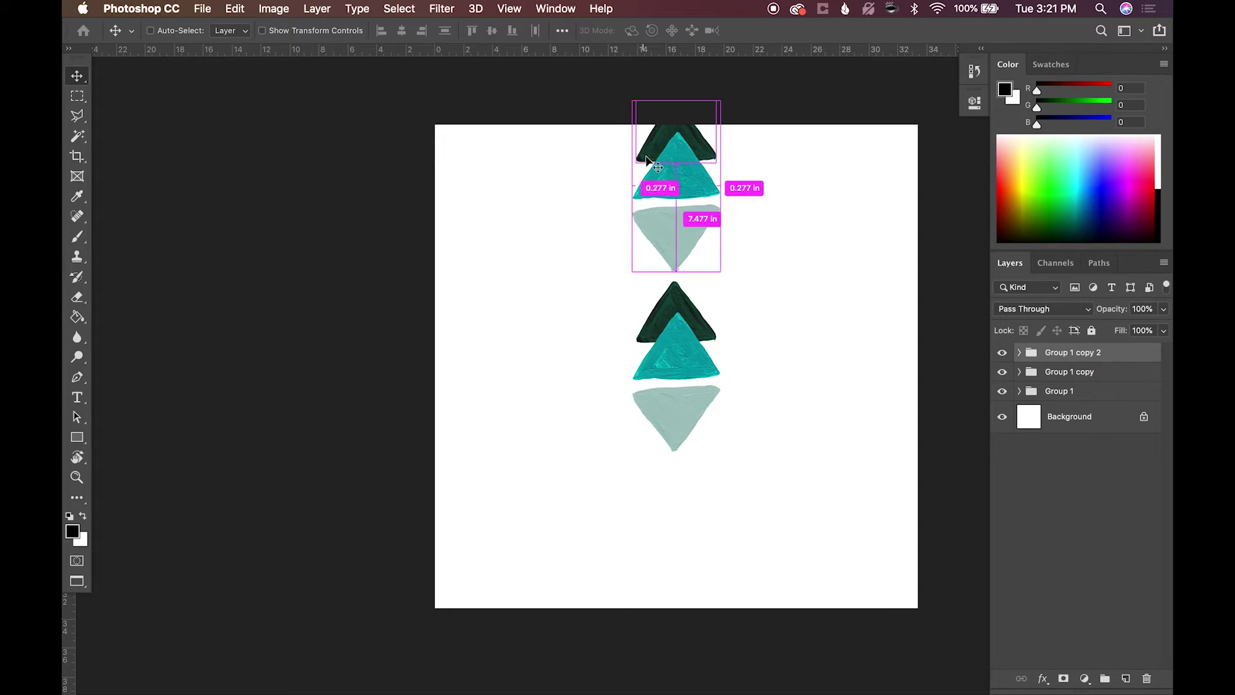
{"action": "key", "text": "super+t"}
{"action": "left_click_drag", "start_coordinate": [702, 142], "coordinate": [715, 499]}
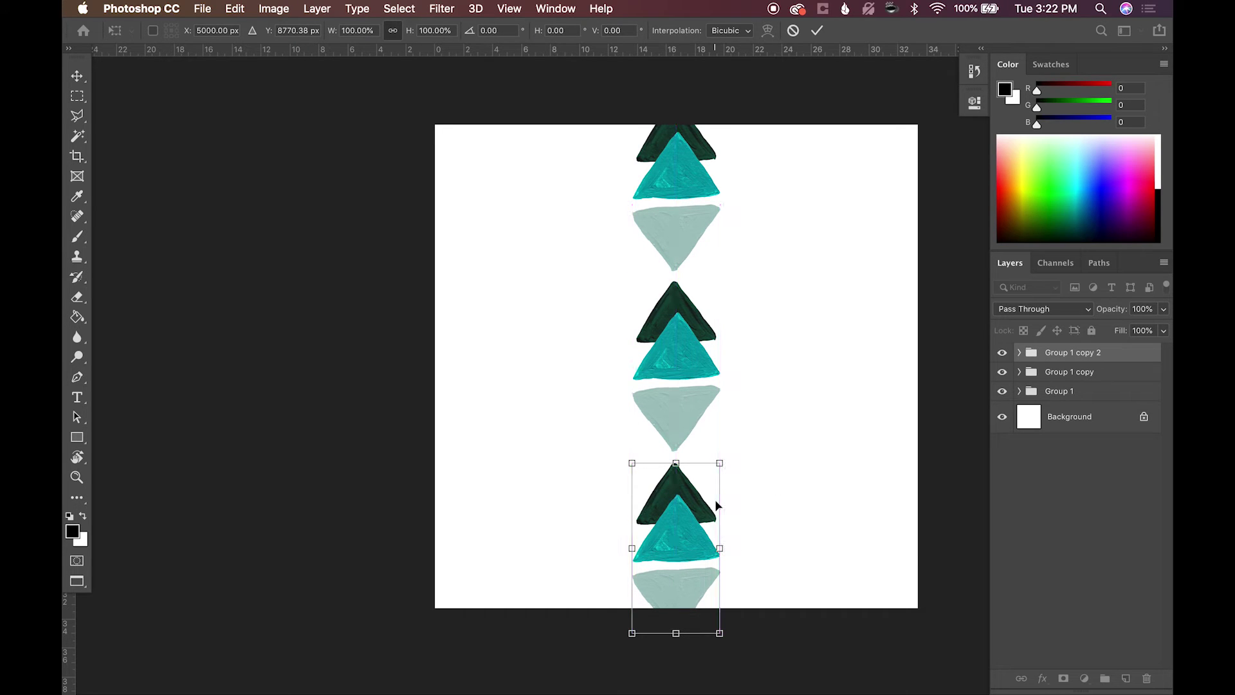
{"action": "key", "text": "Return"}
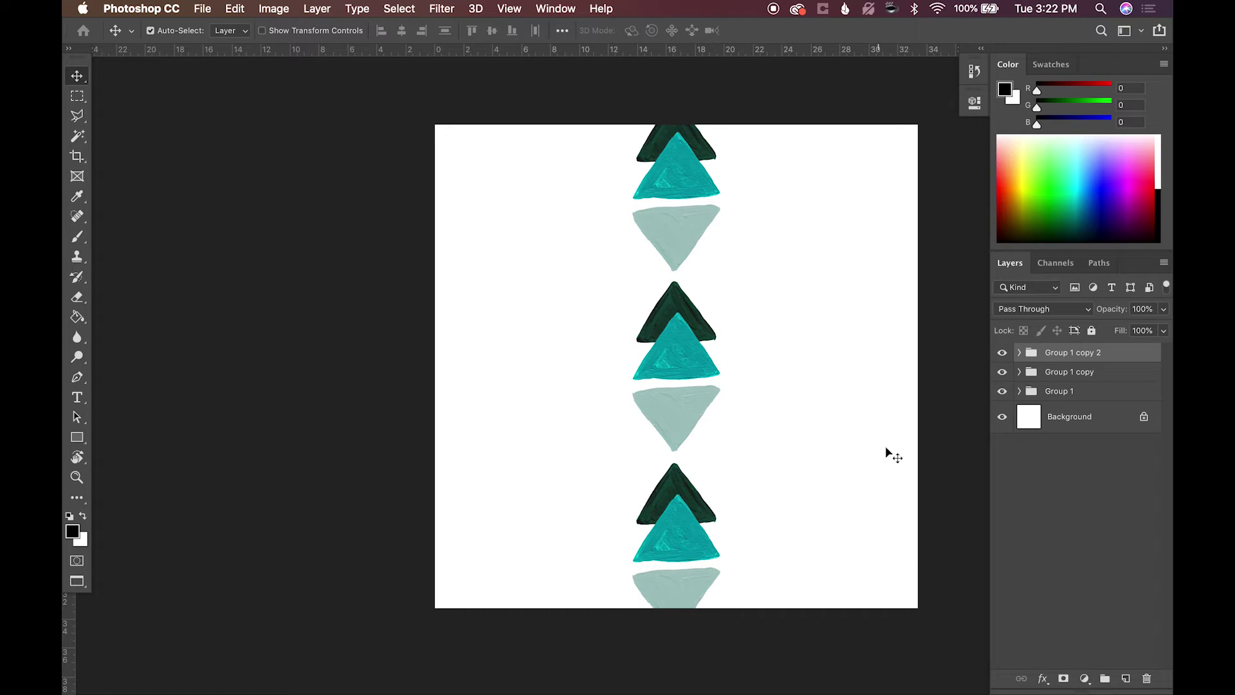
Scale all three triangle groups together to 88.64%
{"action": "left_click", "coordinate": [1068, 392], "text": "shift"}
{"action": "key", "text": "super+t"}
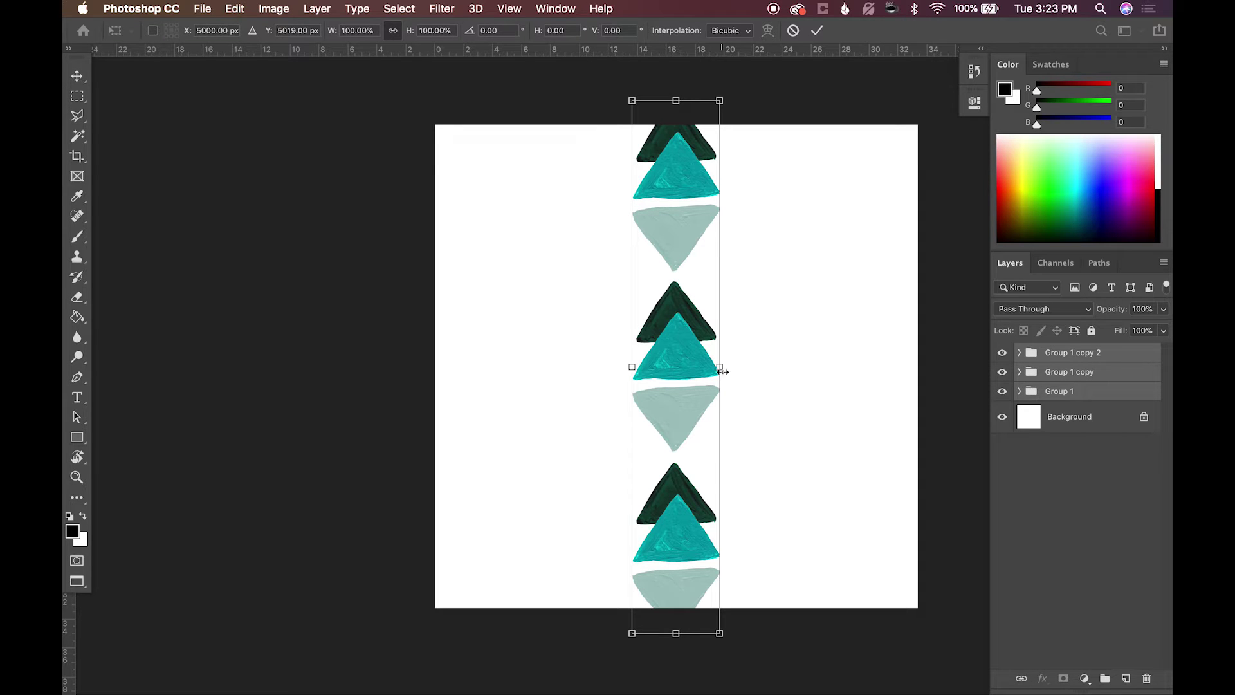
{"action": "left_click_drag", "start_coordinate": [721, 371], "coordinate": [718, 372]}
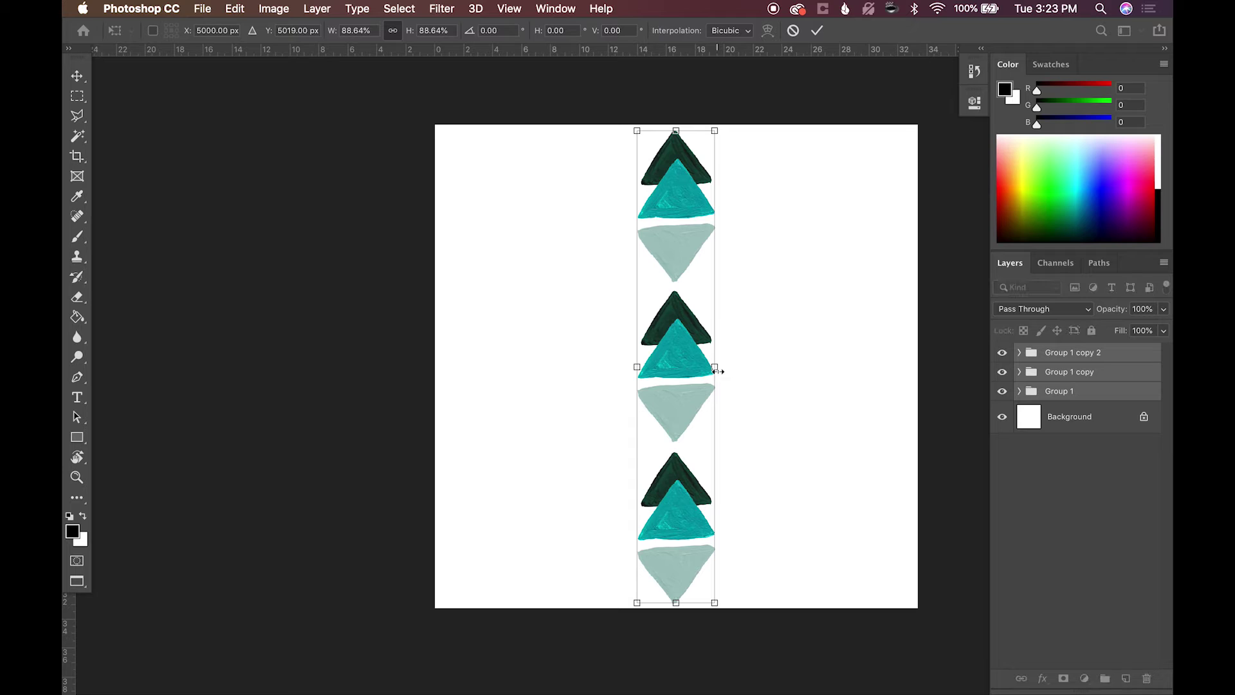
{"action": "key", "text": "Return"}
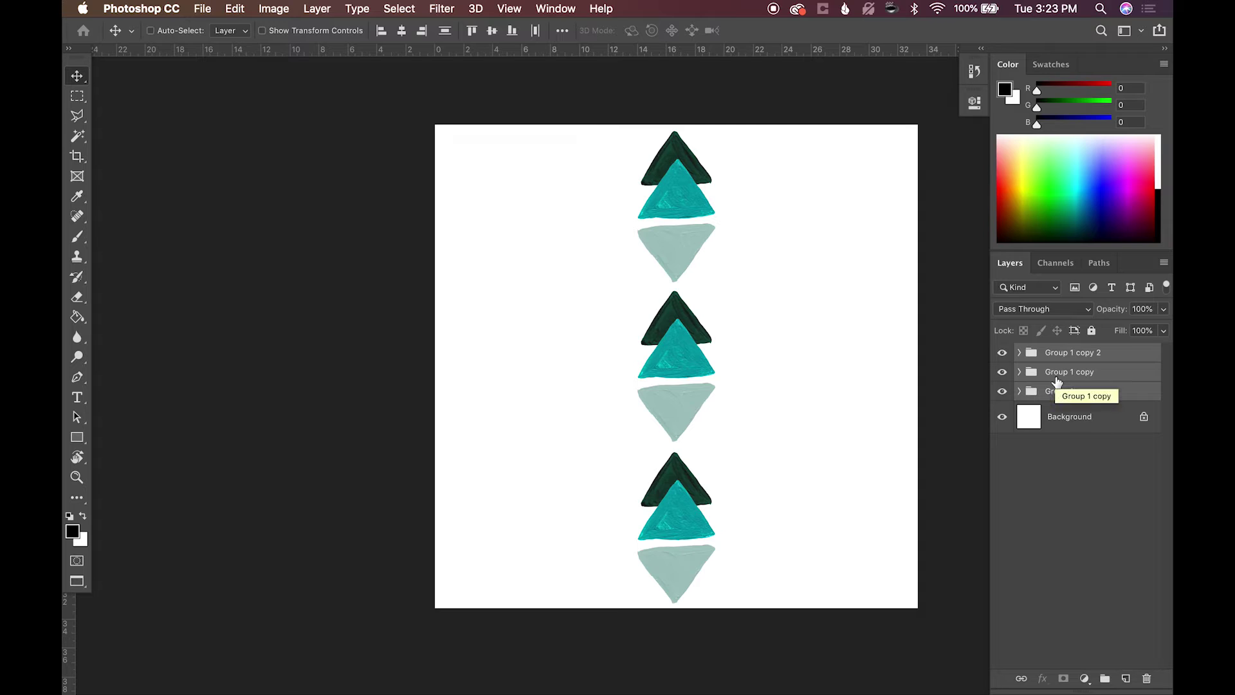
Combine the three groups into one column group named "1"
{"action": "key", "text": "super+g"}
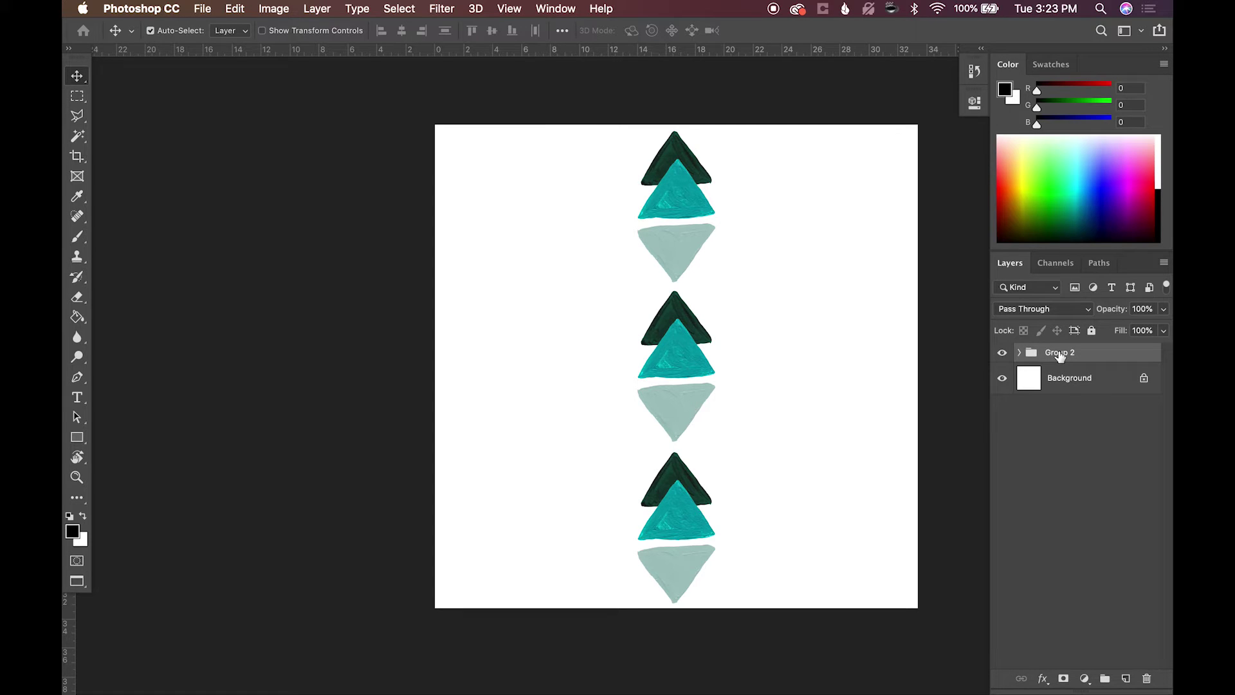
{"action": "double_click", "coordinate": [1059, 353]}
{"action": "type", "text": "1"}
{"action": "key", "text": "Return"}
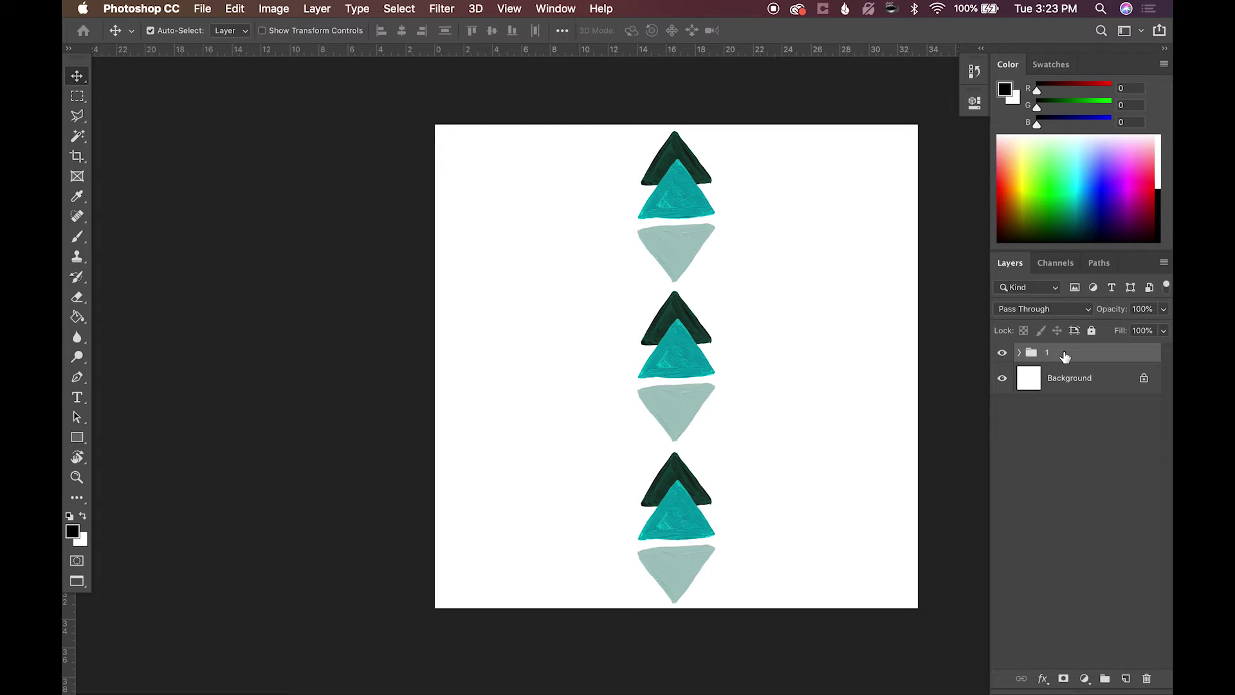
Duplicate group 1 and place the copy to its right, offset vertically for a staggered layout
{"action": "key", "text": "super+j"}
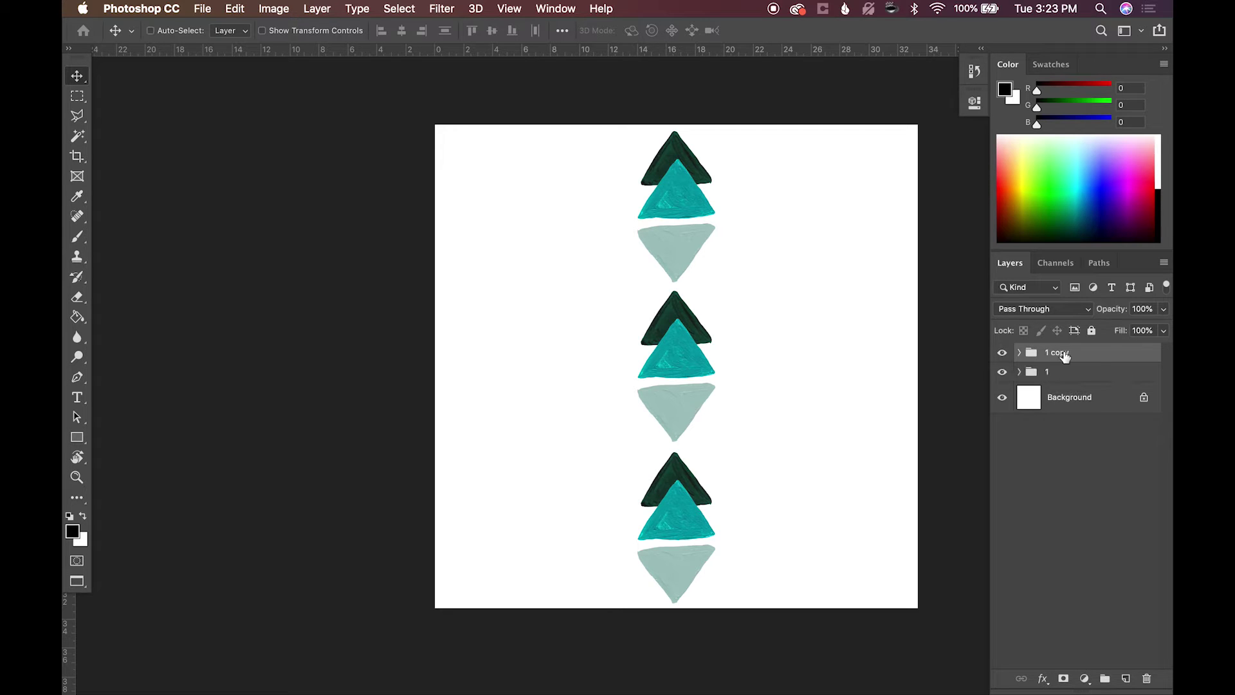
{"action": "key", "text": "super+t"}
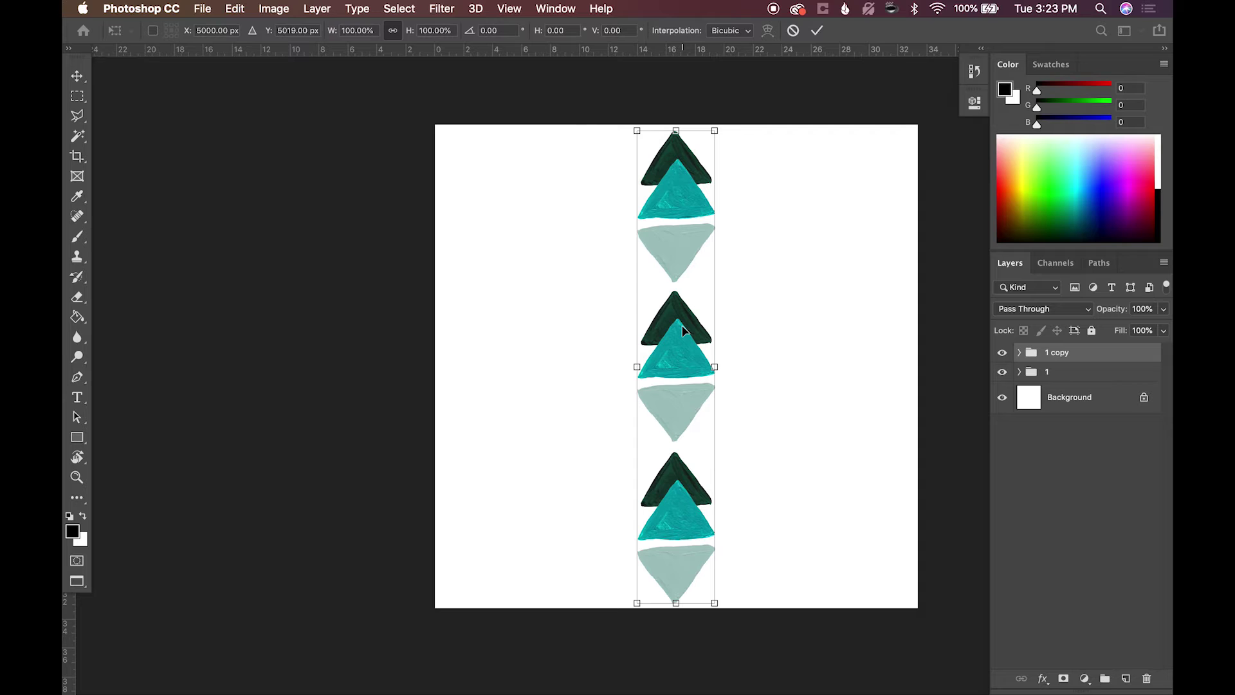
{"action": "left_click_drag", "start_coordinate": [684, 331], "coordinate": [783, 337]}
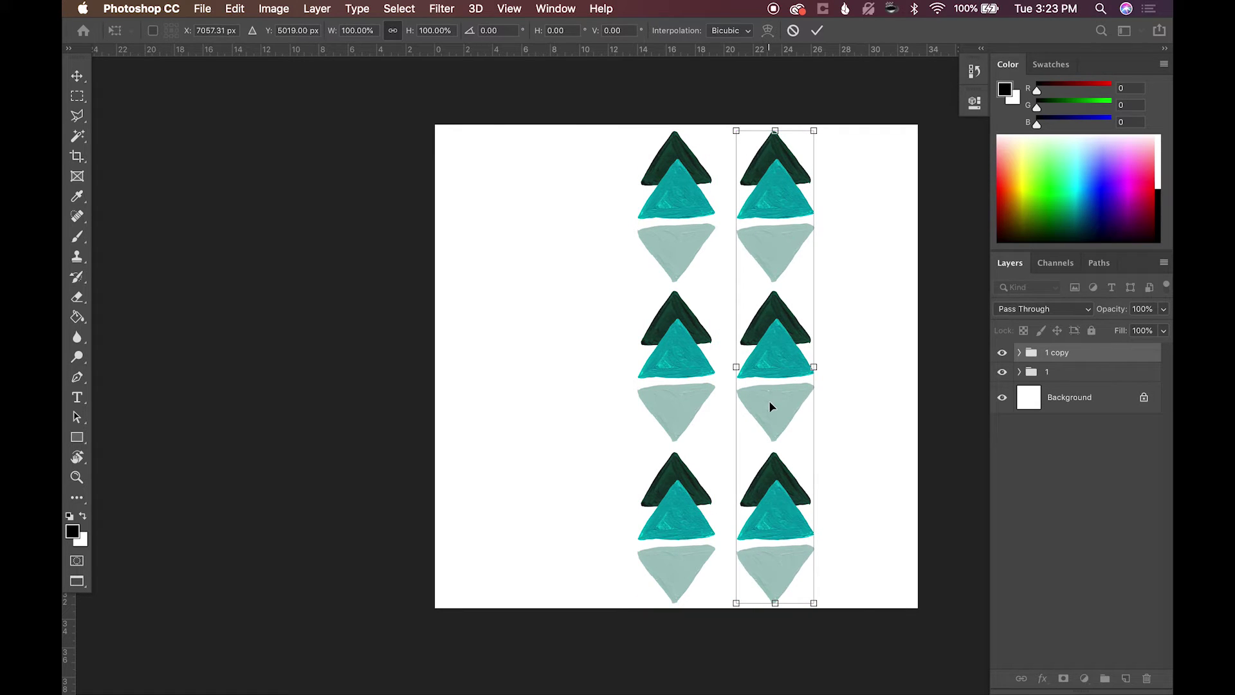
{"action": "left_click_drag", "start_coordinate": [769, 403], "coordinate": [765, 322]}
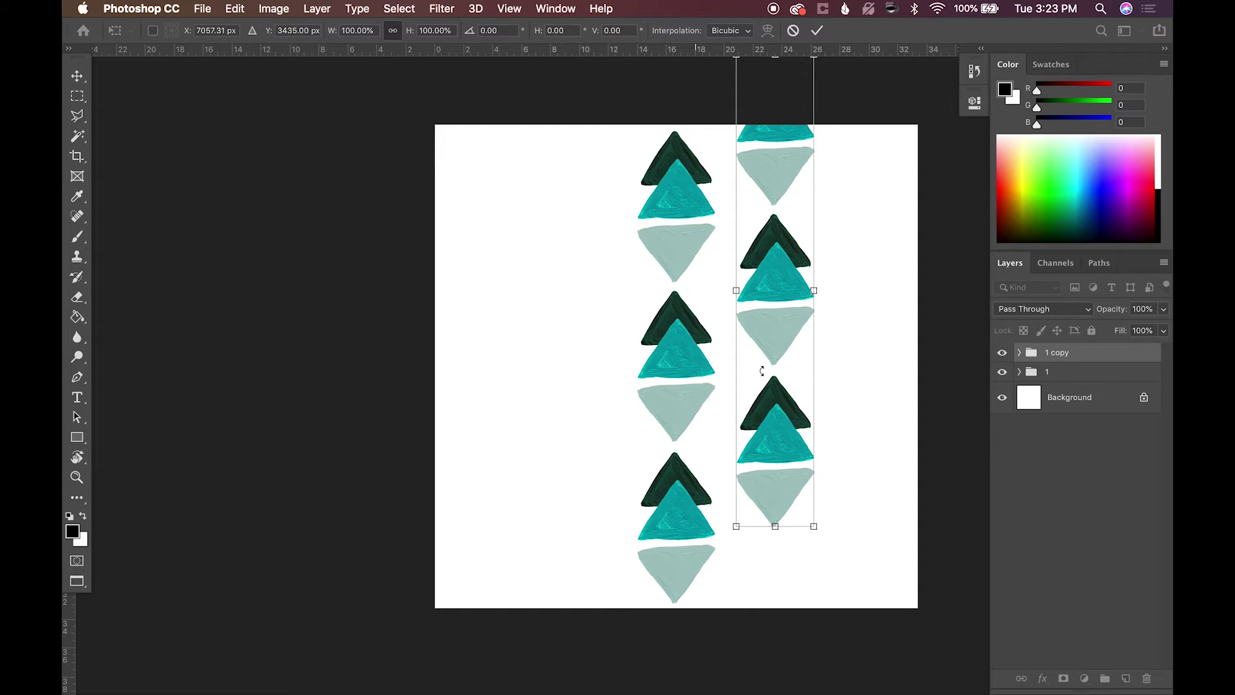
{"action": "key", "text": "Return"}
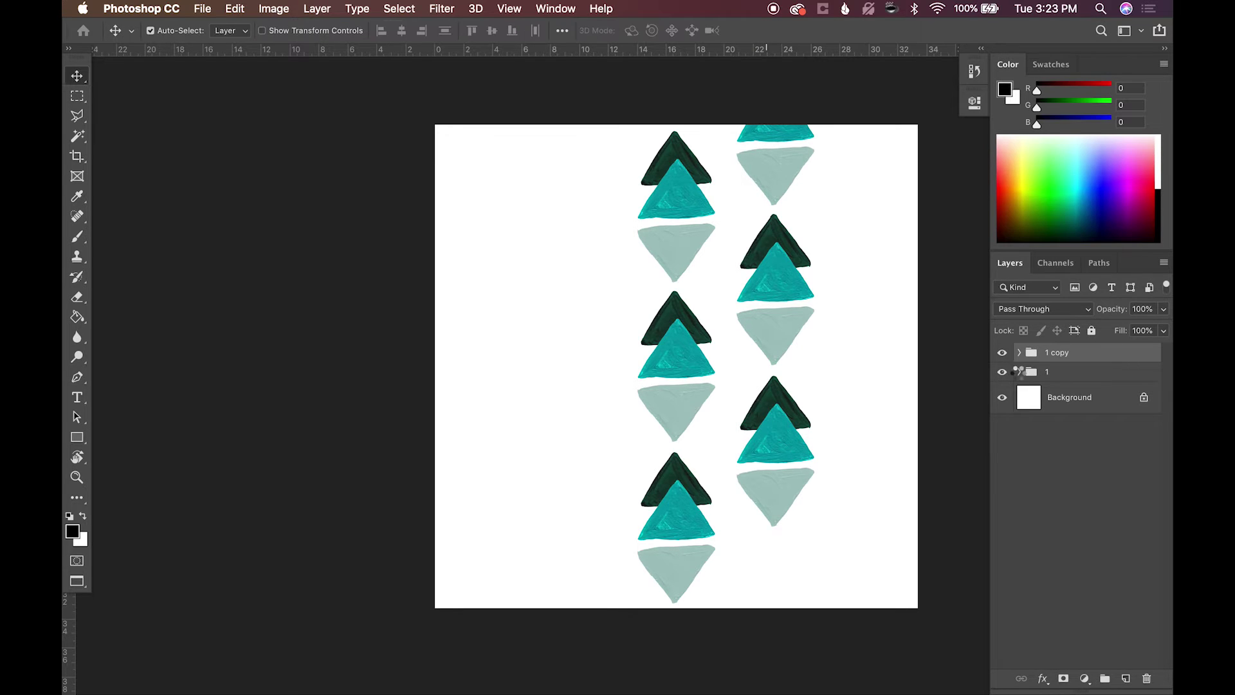
{"action": "left_click", "coordinate": [1018, 352]}
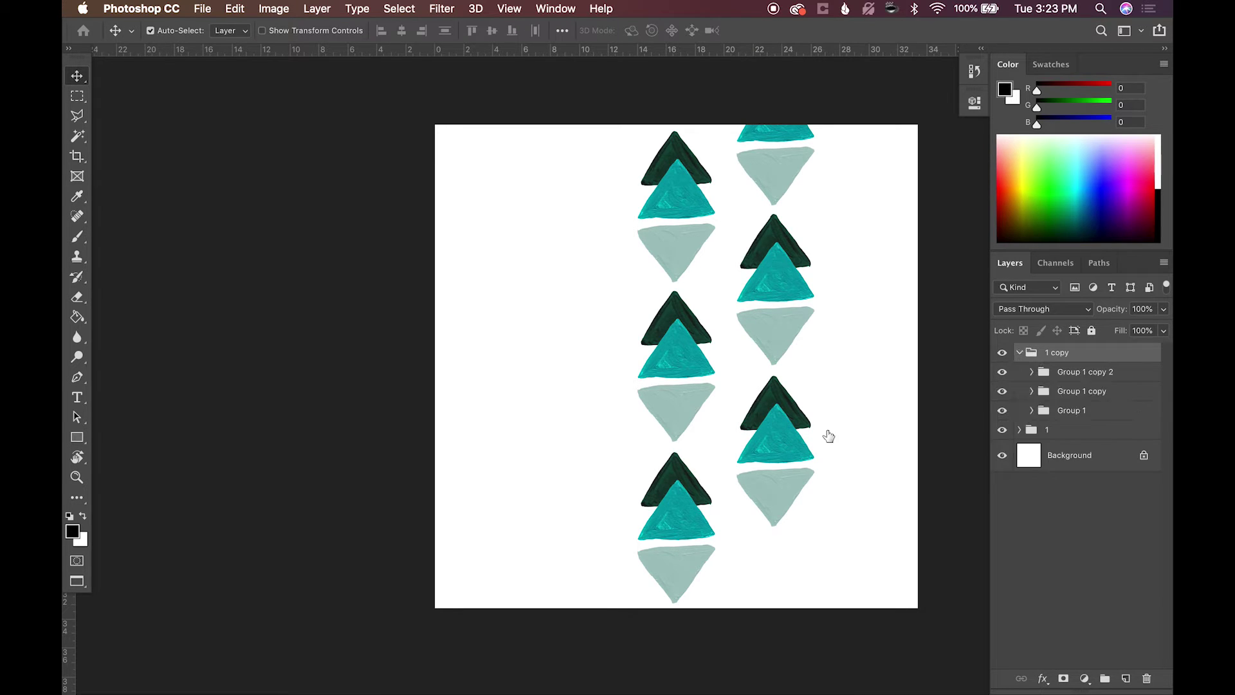
Duplicate the right column's bottom motif and move the copy down past the lower canvas edge
{"action": "left_click", "coordinate": [774, 442]}
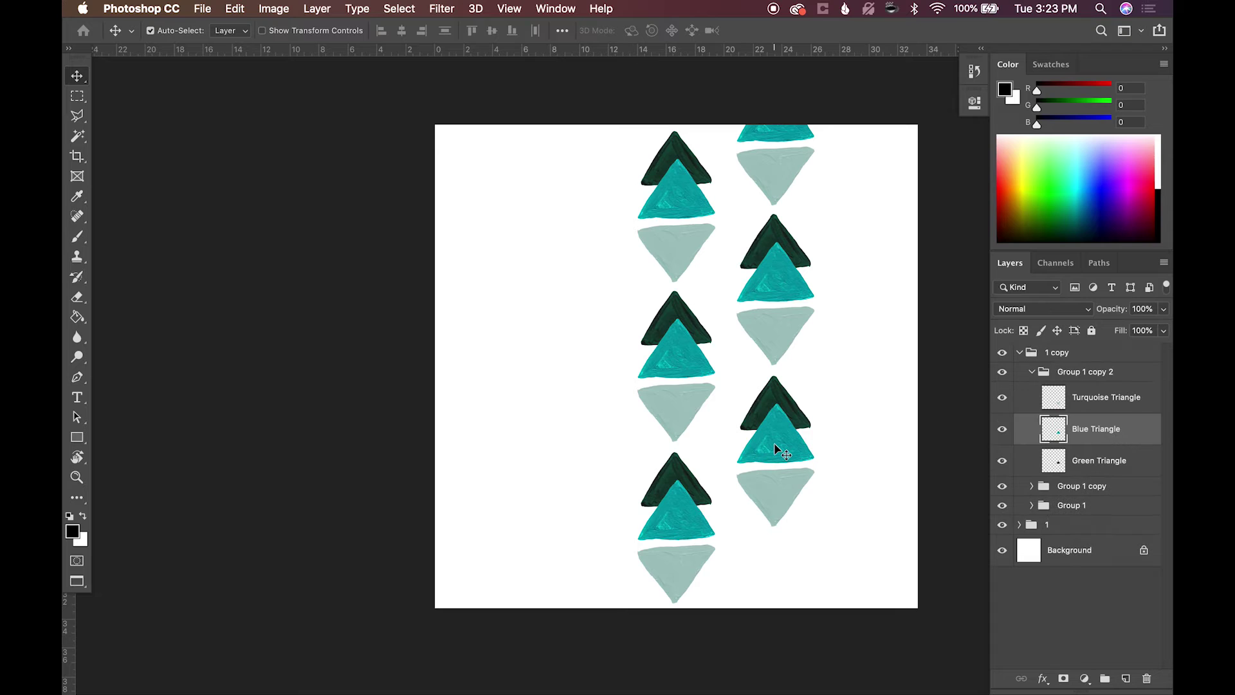
{"action": "left_click", "coordinate": [1031, 371]}
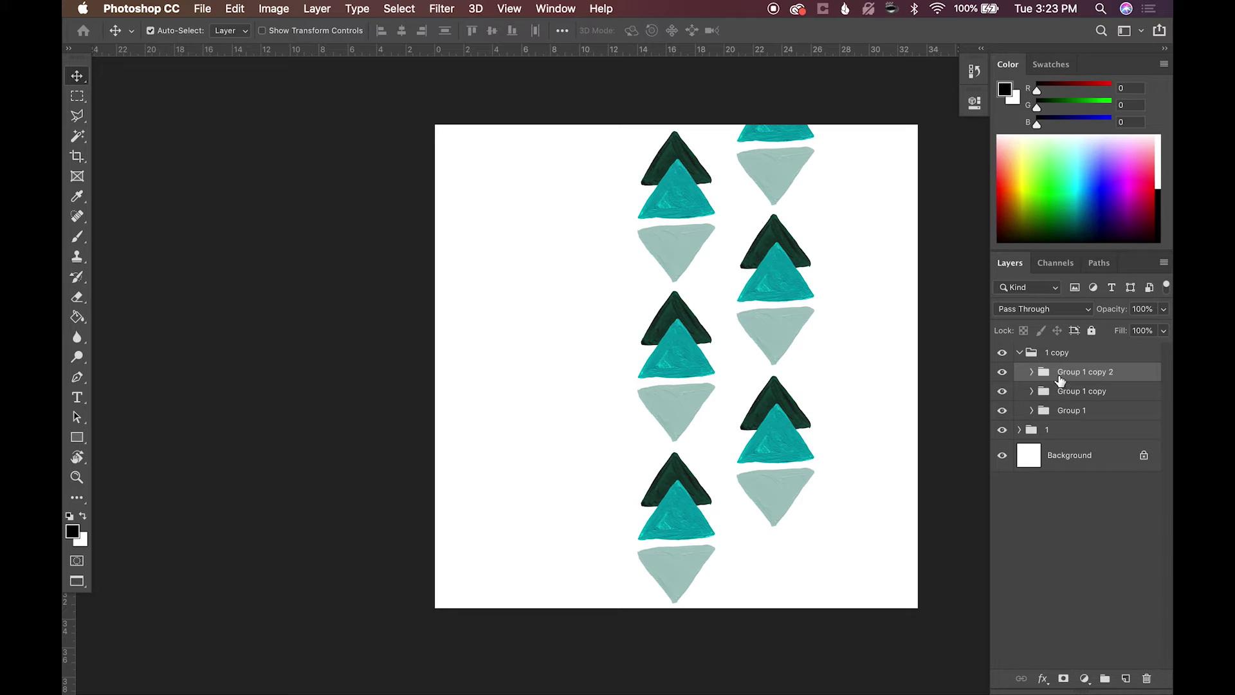
{"action": "key", "text": "super+j"}
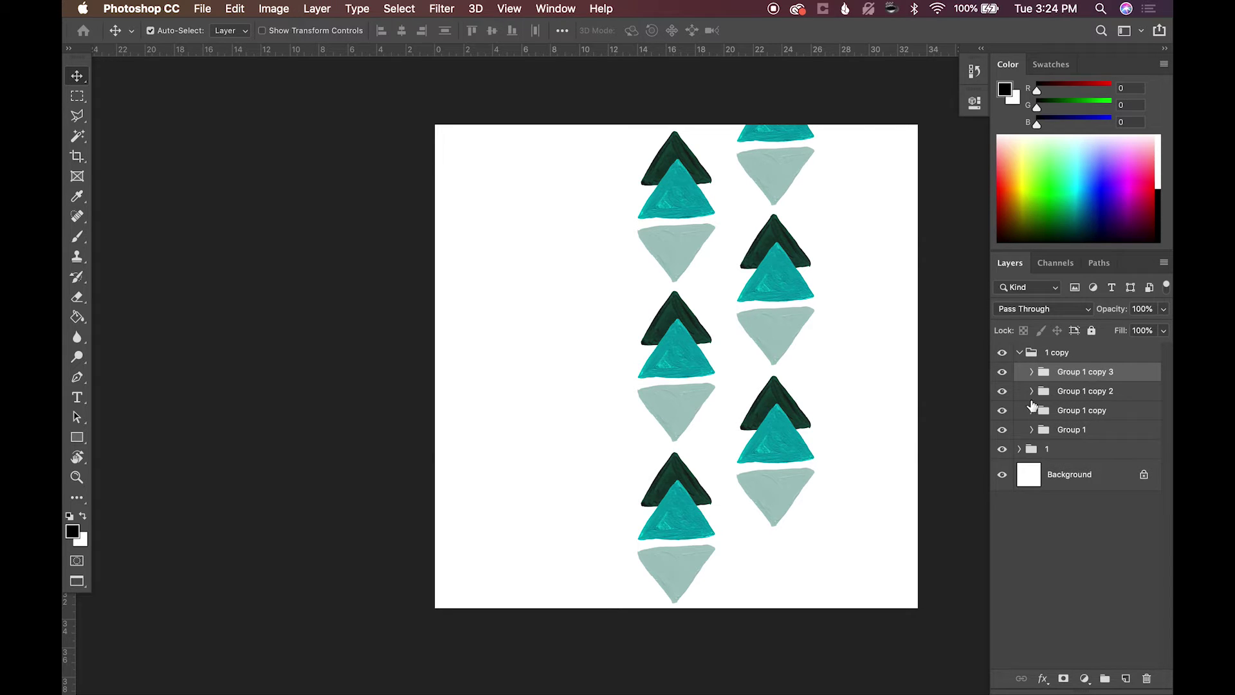
{"action": "key", "text": "super+t"}
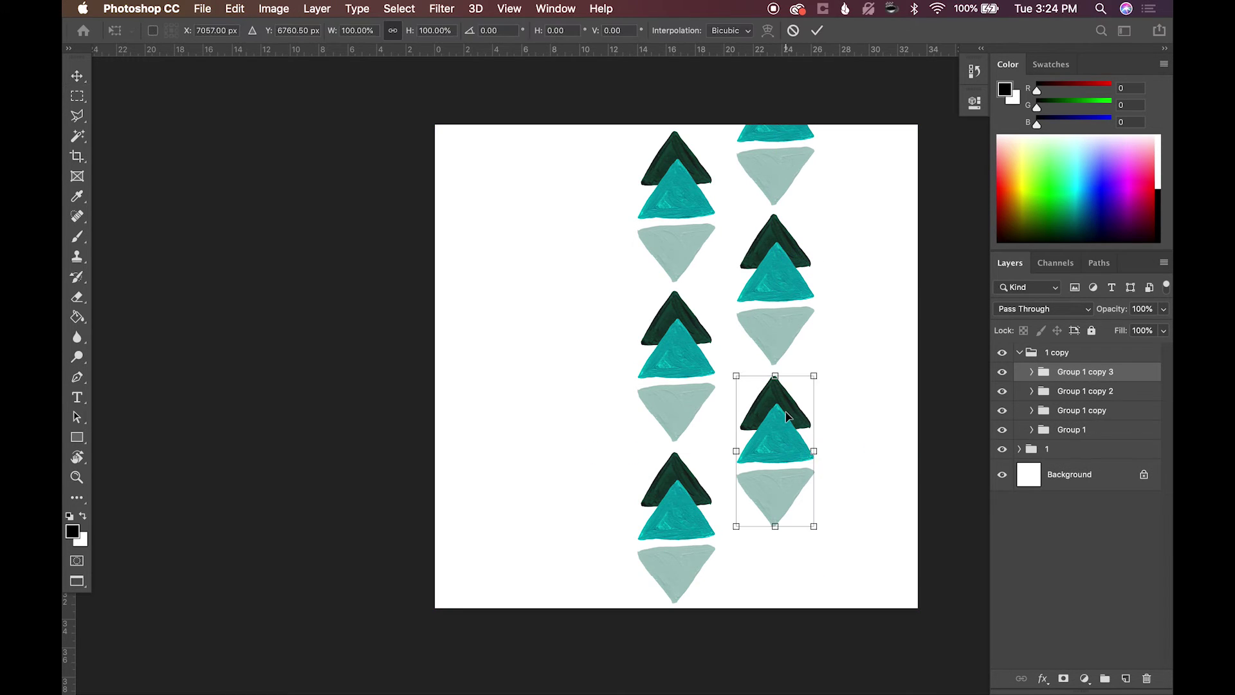
{"action": "left_click_drag", "start_coordinate": [790, 481], "coordinate": [796, 580]}
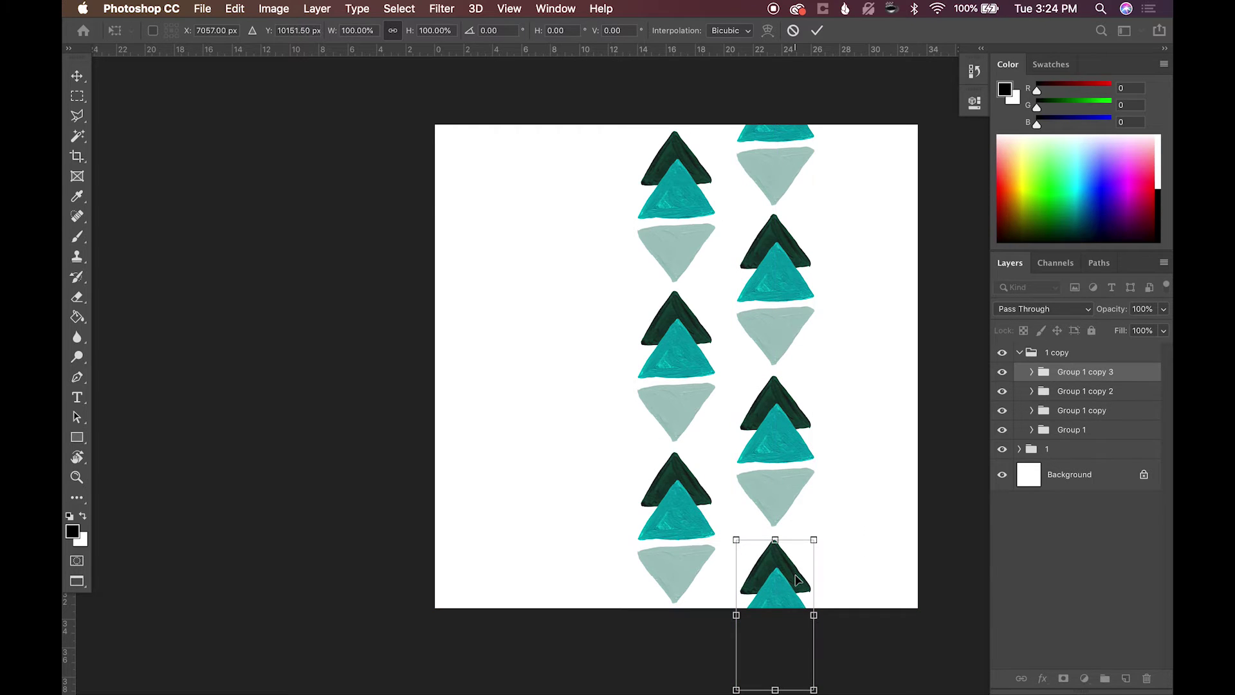
{"action": "key", "text": "Return"}
{"action": "left_click", "coordinate": [1020, 353]}
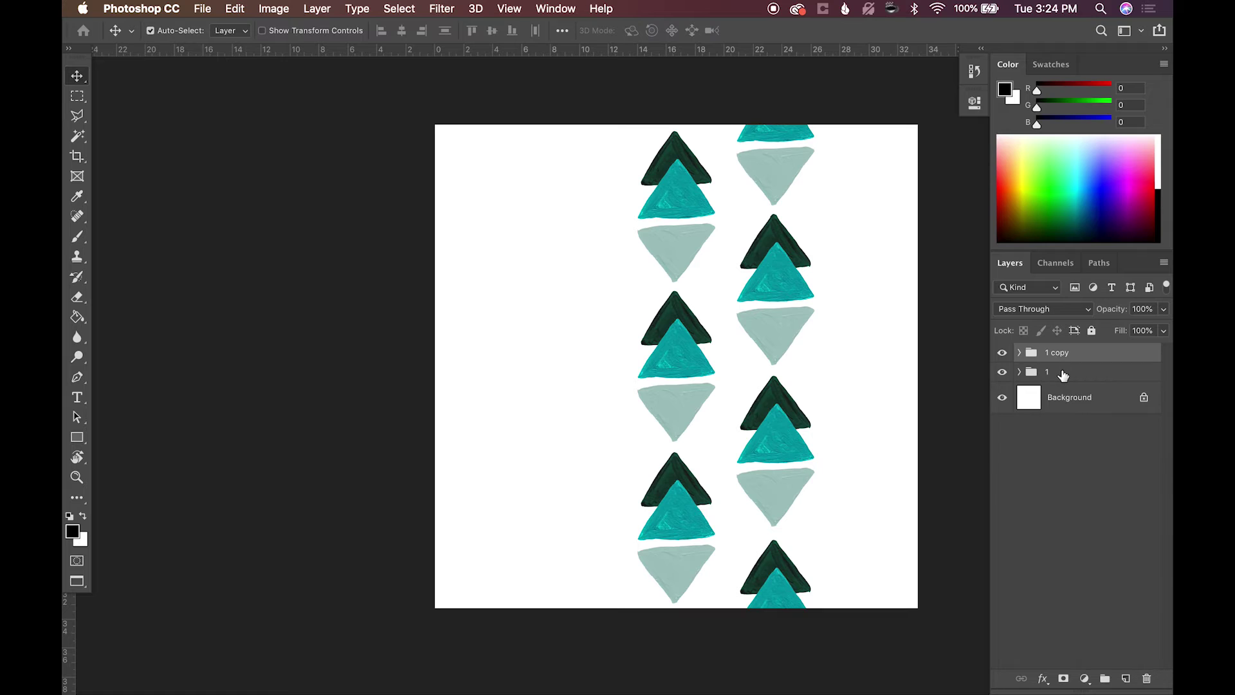
{"action": "left_click", "coordinate": [1062, 376], "text": "shift"}
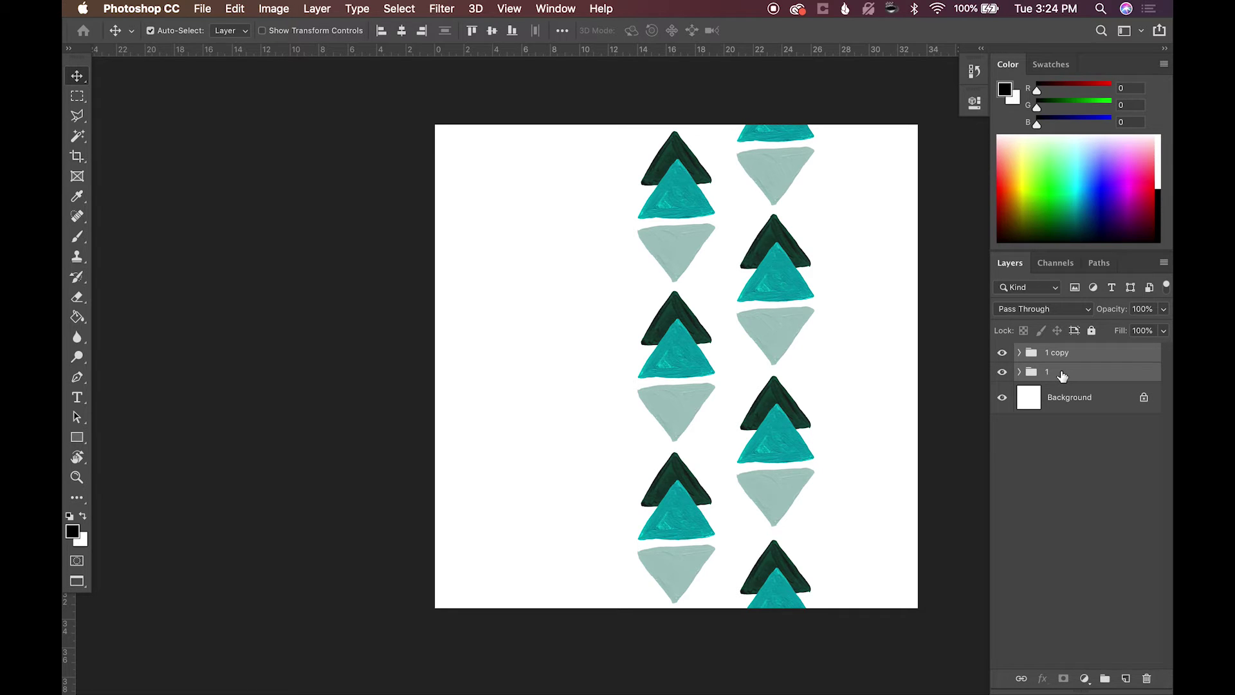
Duplicate groups 1 and 1 copy and move the copies about 11.46 in right as a third column
{"action": "key", "text": "super+j"}
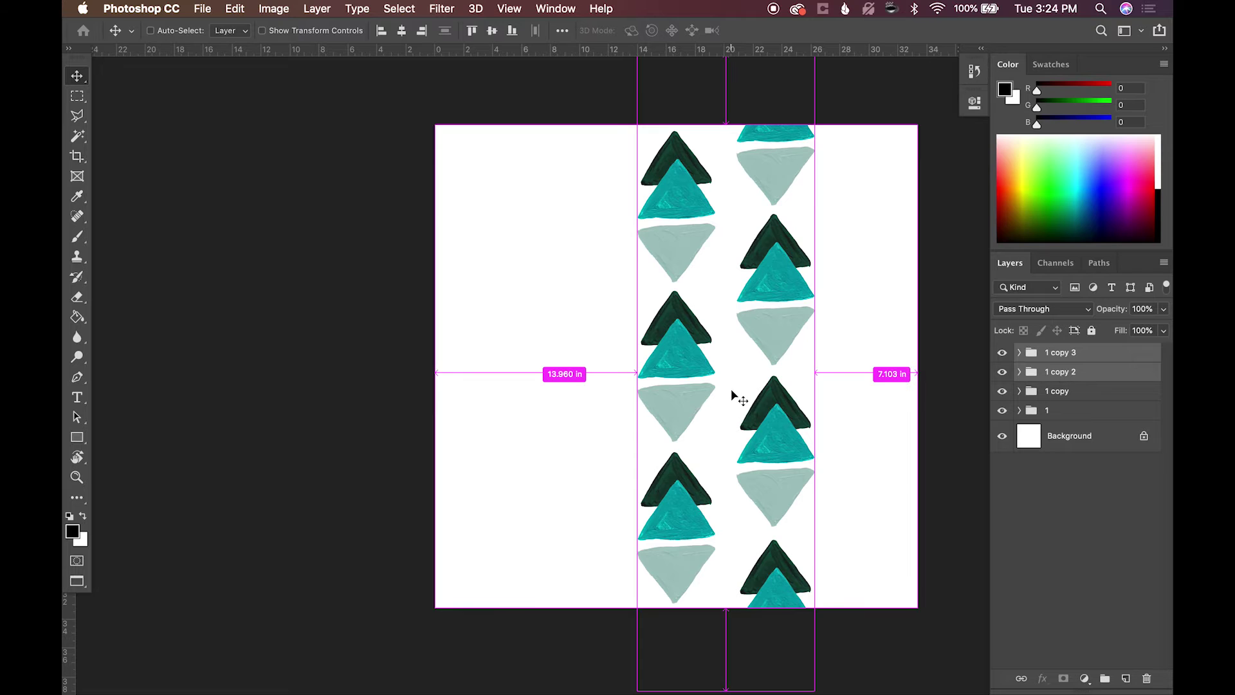
{"action": "key", "text": "super+t"}
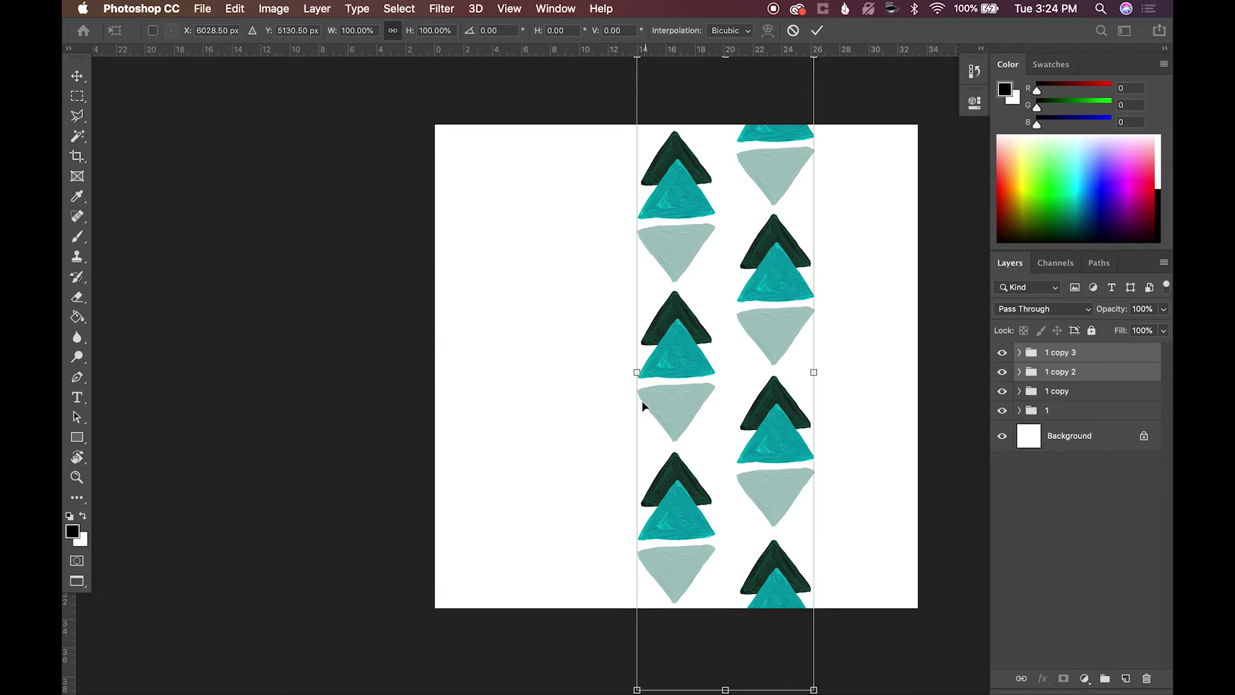
{"action": "left_click_drag", "start_coordinate": [642, 403], "coordinate": [839, 377]}
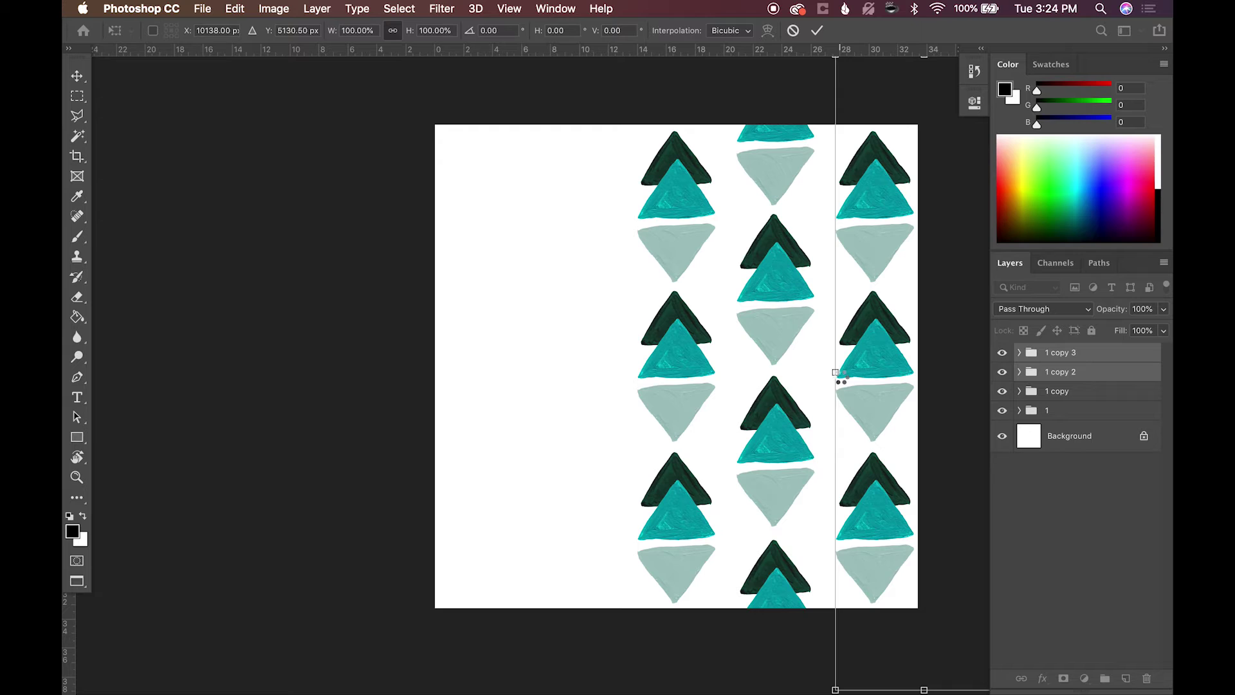
{"action": "key", "text": "Return"}
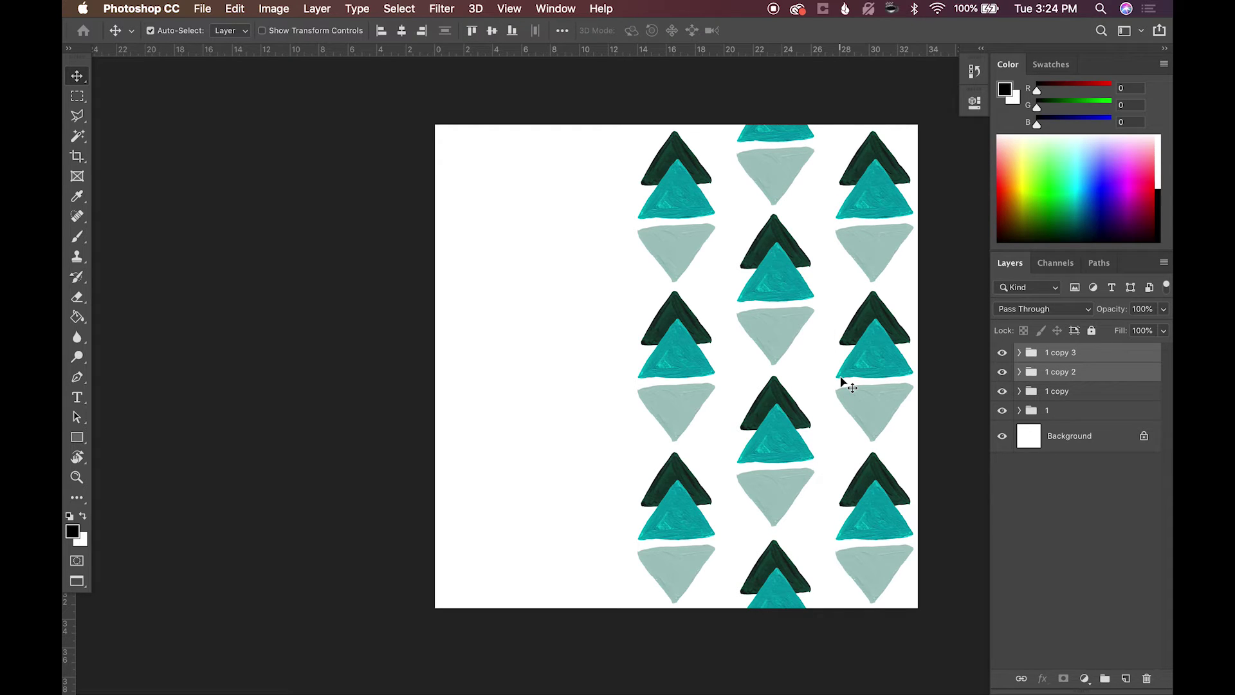
Find the left column's middle motif layers and select Group 1 with its three triangle layers
{"action": "left_click", "coordinate": [1019, 352]}
{"action": "left_click", "coordinate": [1020, 353]}
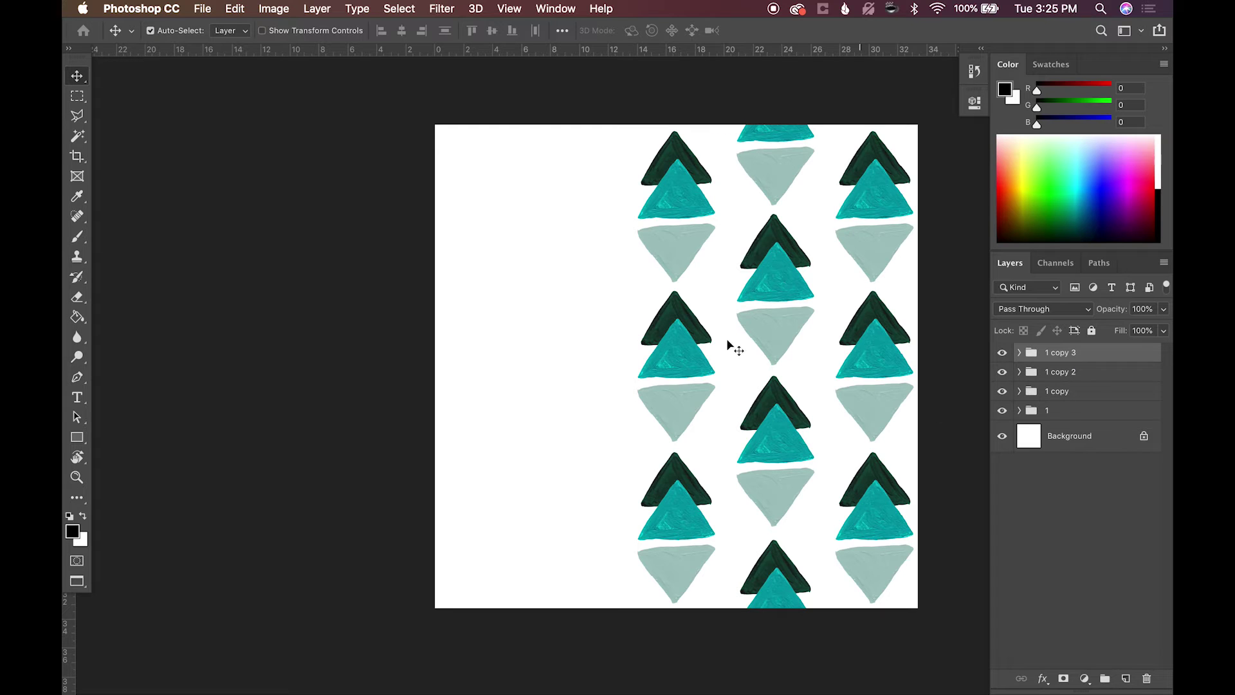
{"action": "left_click", "coordinate": [671, 356]}
{"action": "left_click", "coordinate": [1002, 527]}
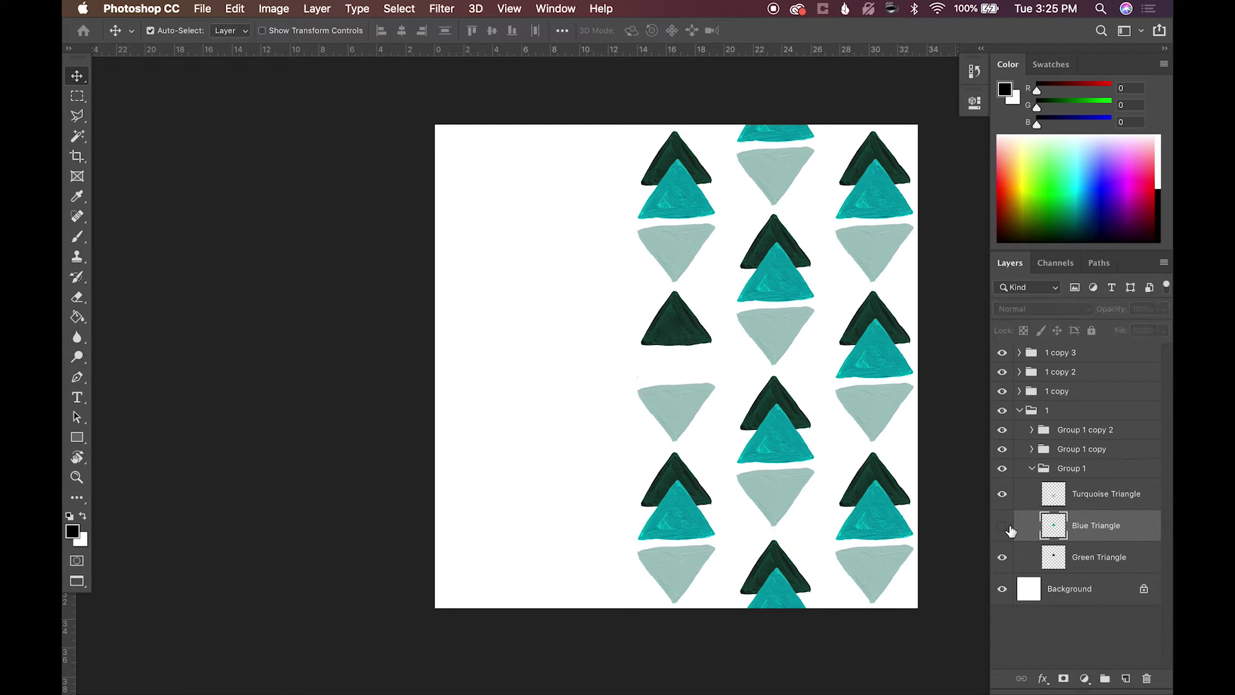
{"action": "left_click", "coordinate": [1008, 528]}
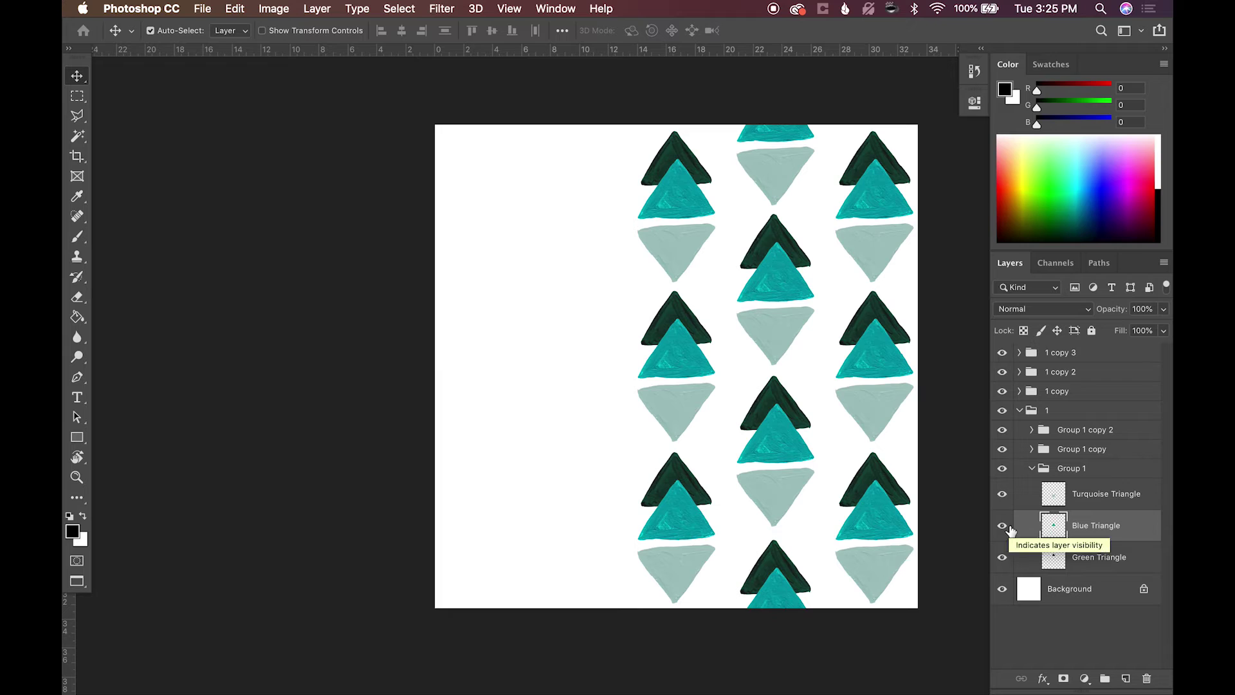
{"action": "left_click", "coordinate": [1088, 495]}
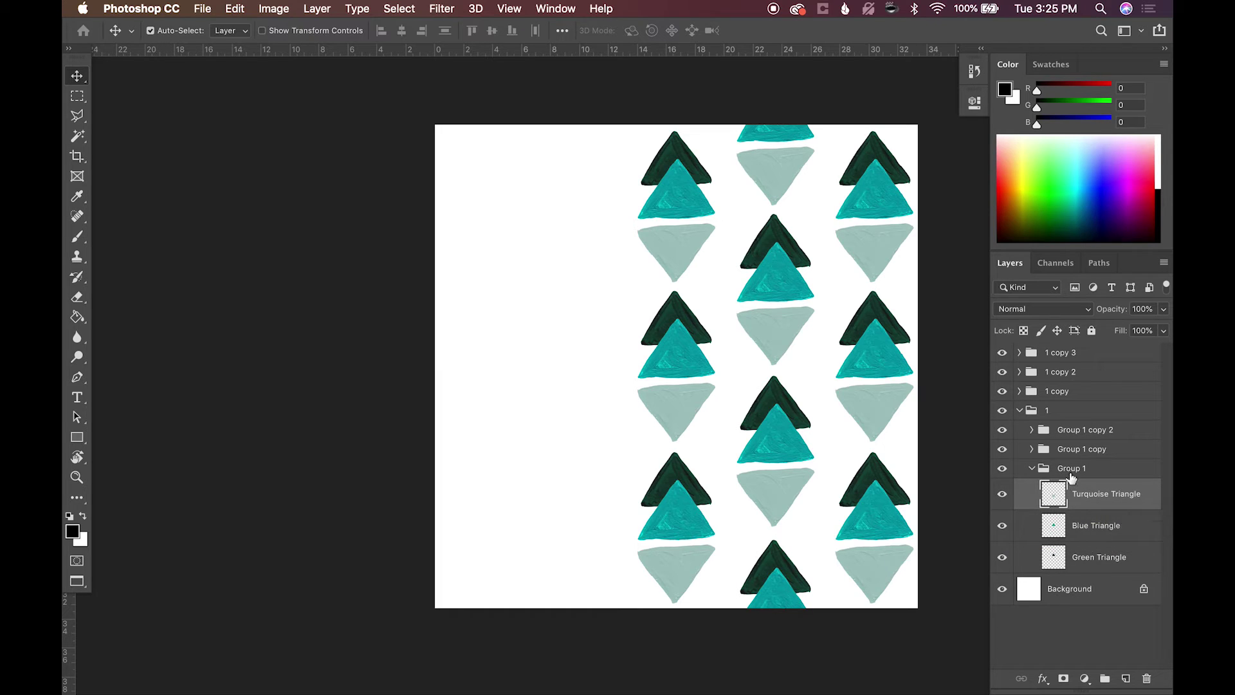
{"action": "left_click", "coordinate": [1073, 475]}
{"action": "left_click", "coordinate": [1079, 555], "text": "shift"}
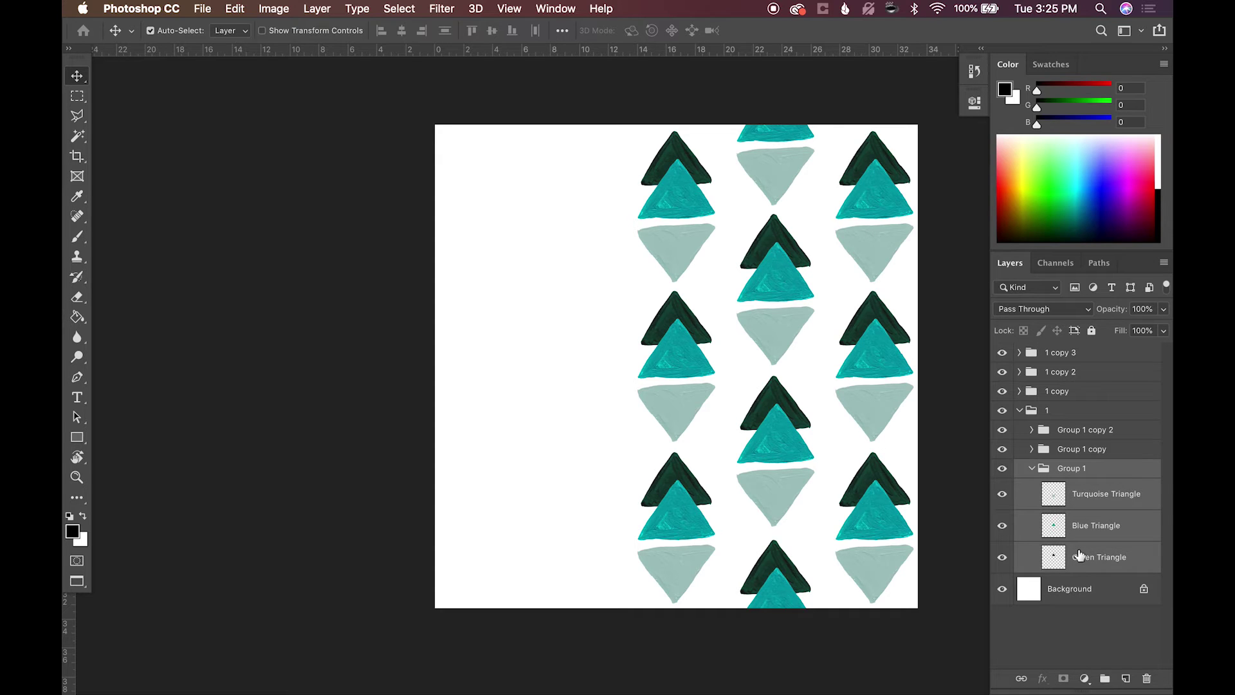
Merge Group 1's triangles into one layer with Cmd+E and toggle visibility to confirm it looks unchanged
{"action": "key", "text": "super+e"}
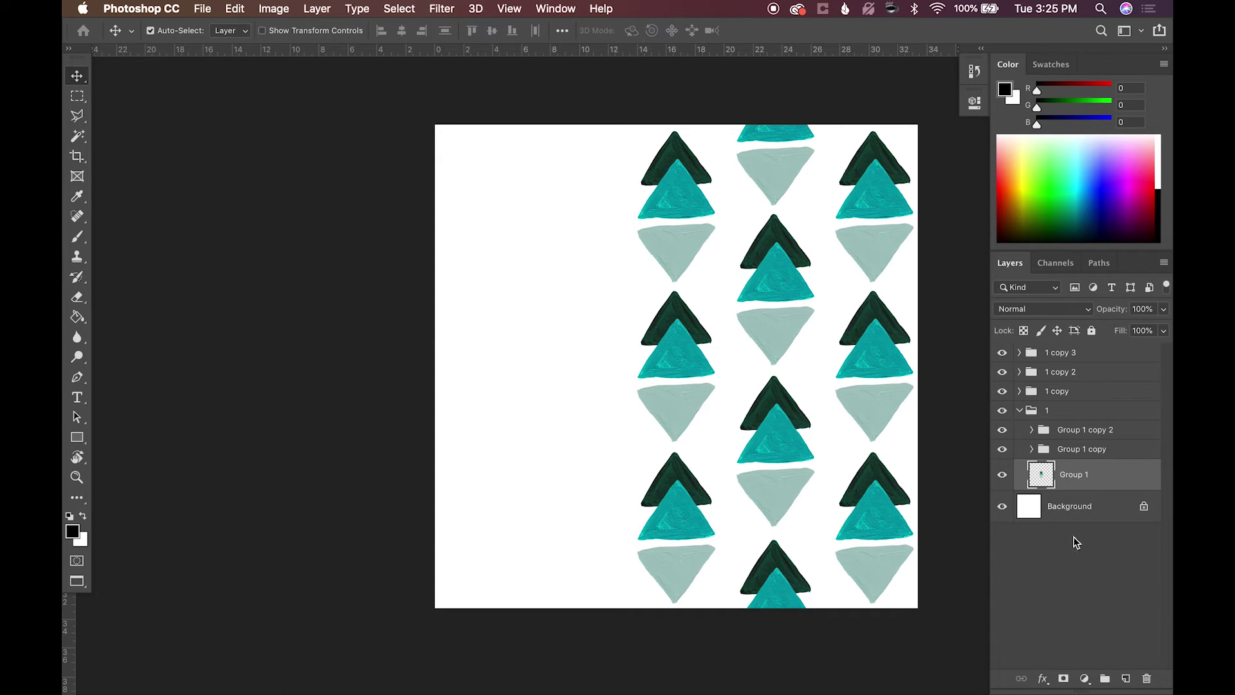
{"action": "left_click", "coordinate": [1001, 476]}
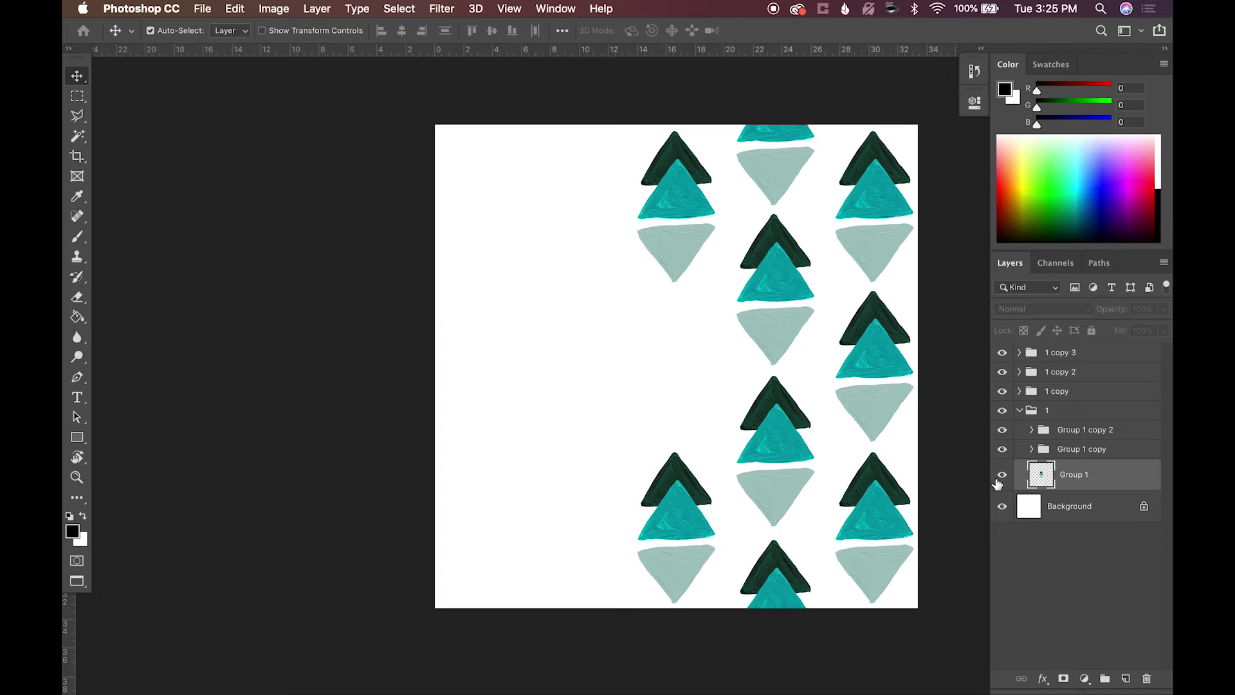
{"action": "left_click", "coordinate": [1001, 476]}
{"action": "left_click", "coordinate": [1001, 476]}
{"action": "left_click", "coordinate": [1001, 476]}
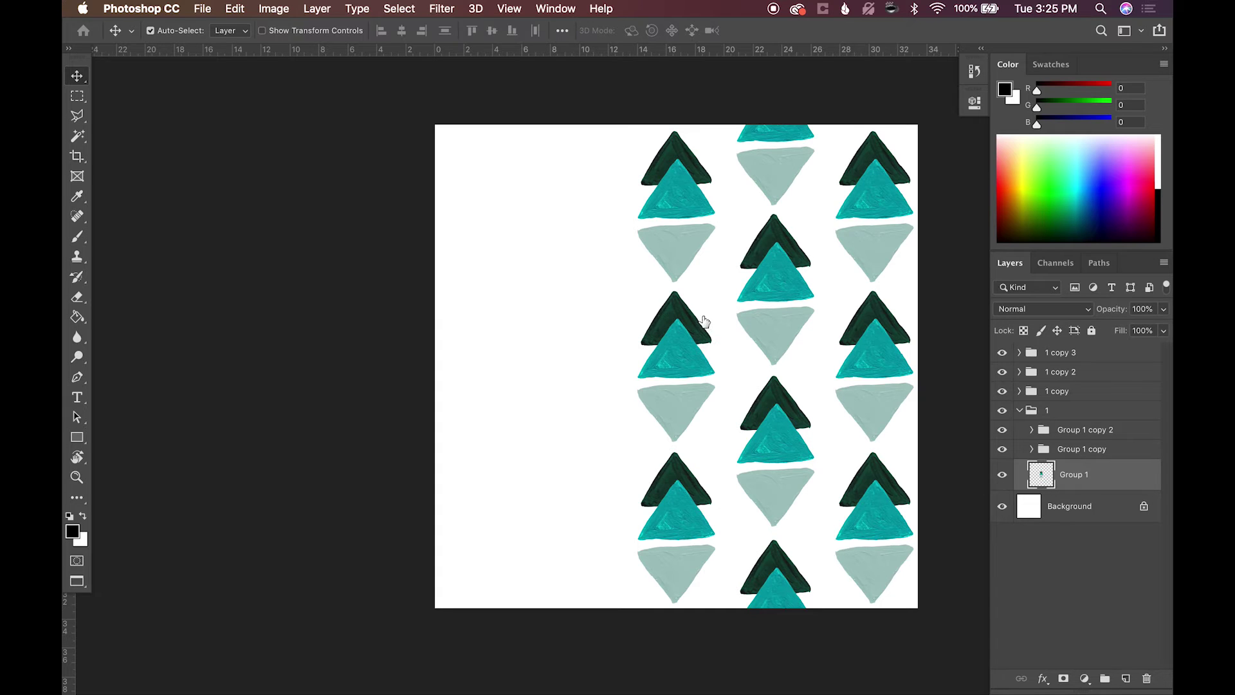
{"action": "key", "text": "z"}
{"action": "left_click_drag", "start_coordinate": [669, 322], "coordinate": [759, 382]}
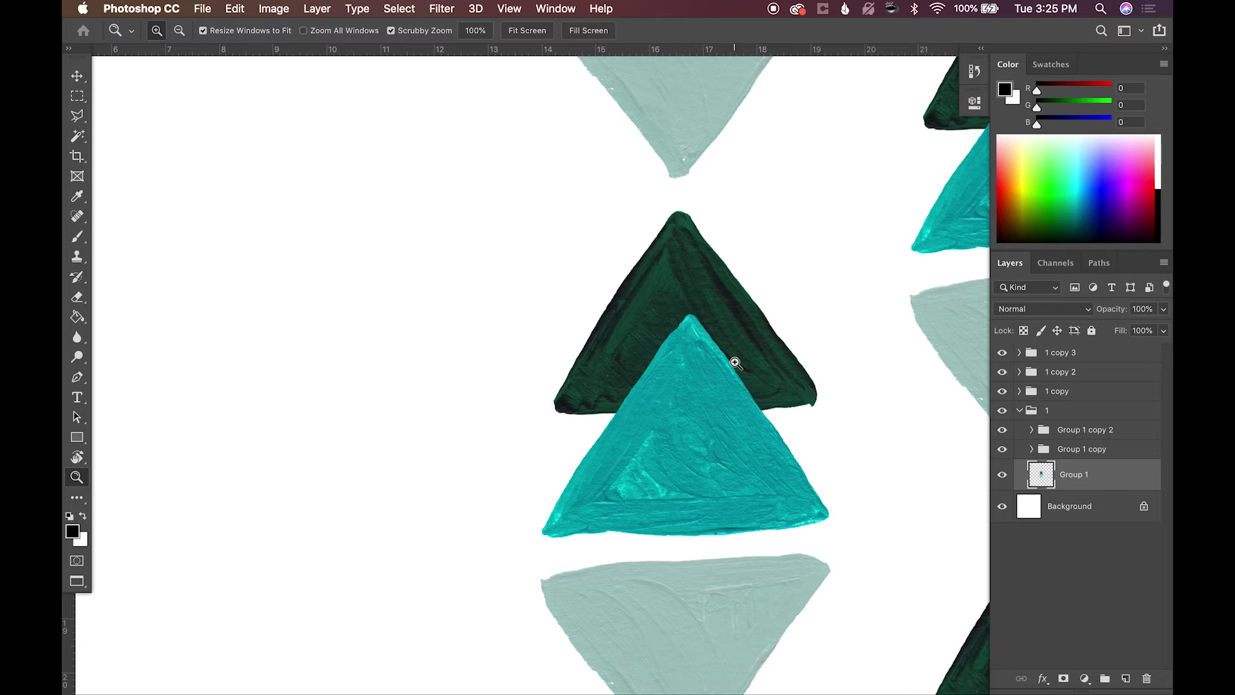
{"action": "left_click", "coordinate": [1003, 476]}
{"action": "left_click", "coordinate": [1002, 475]}
{"action": "left_click", "coordinate": [1002, 475]}
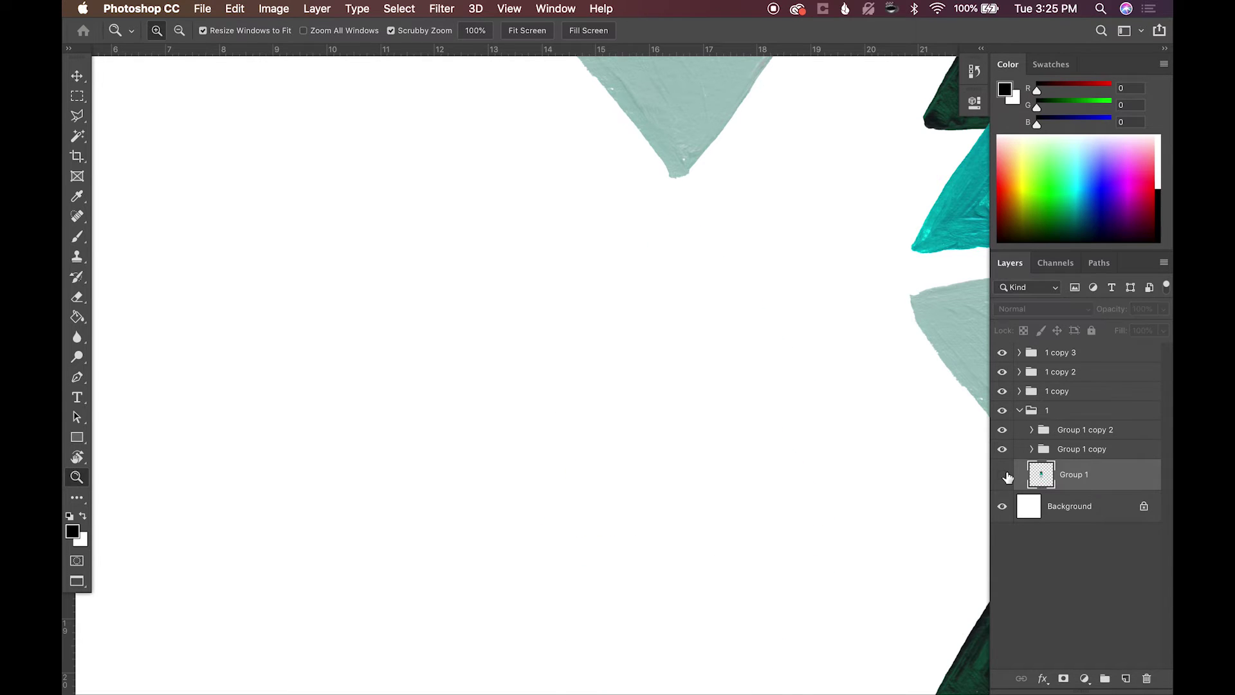
{"action": "left_click", "coordinate": [1003, 476]}
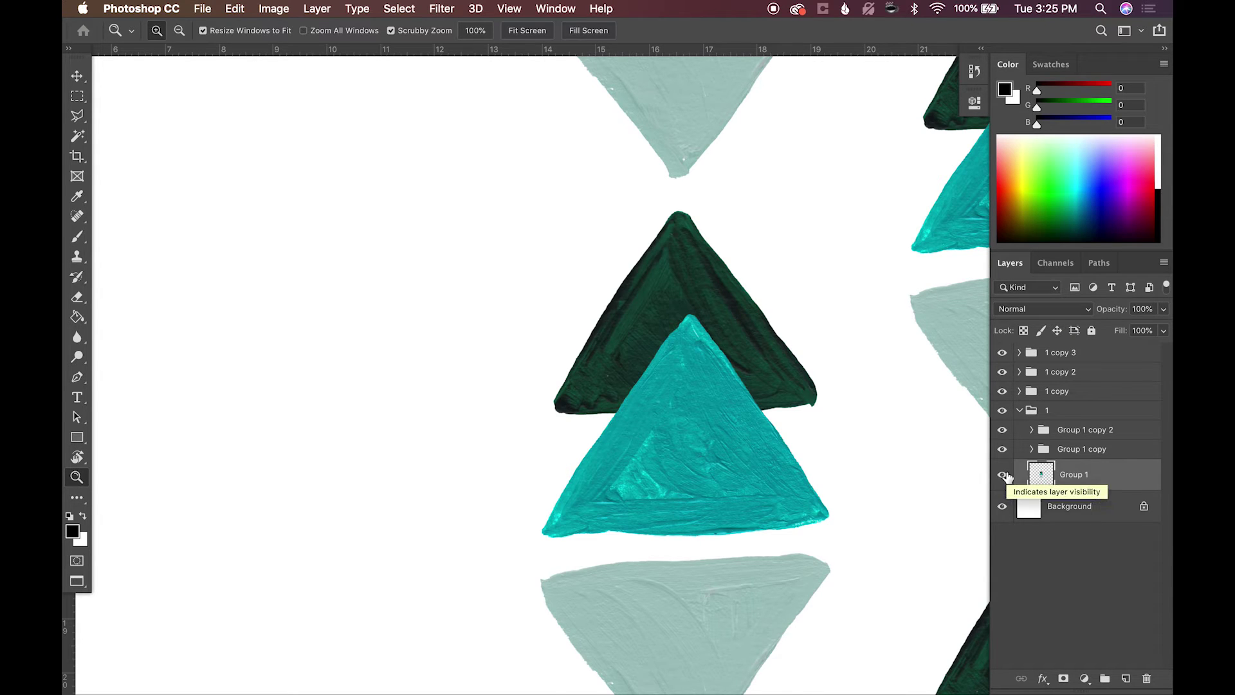
{"action": "key", "text": "super+0"}
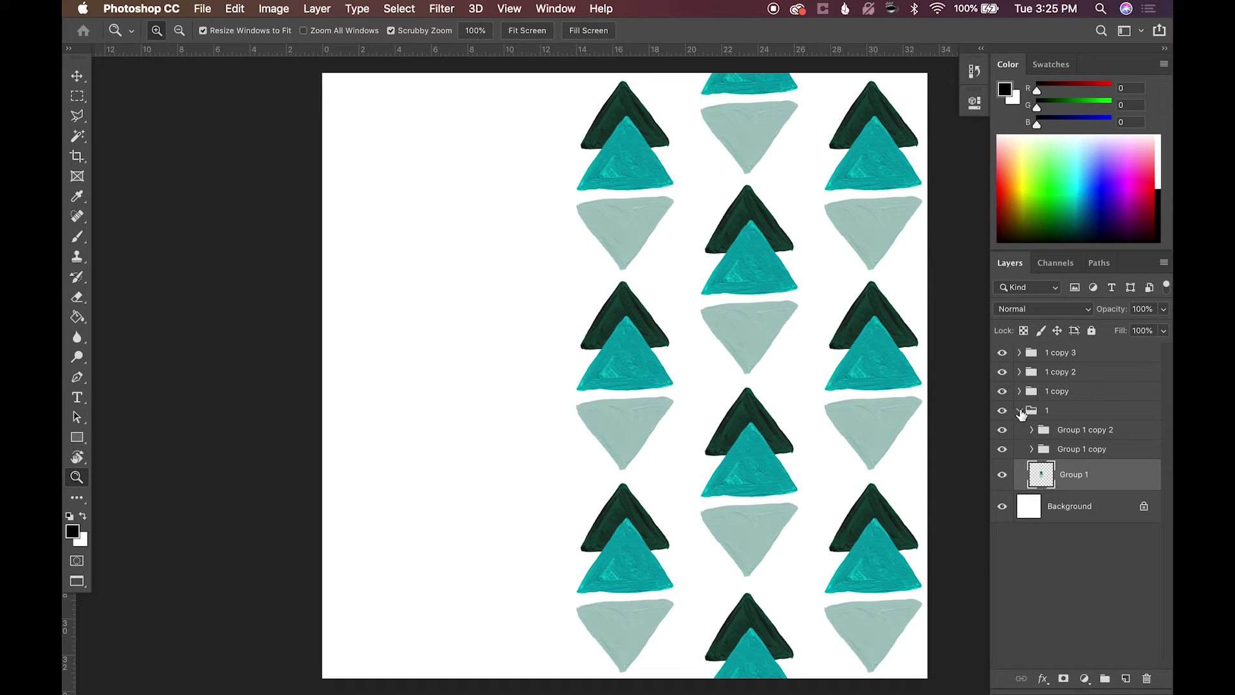
Merge the four triangle-column groups into a single pattern layer
{"action": "left_click", "coordinate": [1020, 411]}
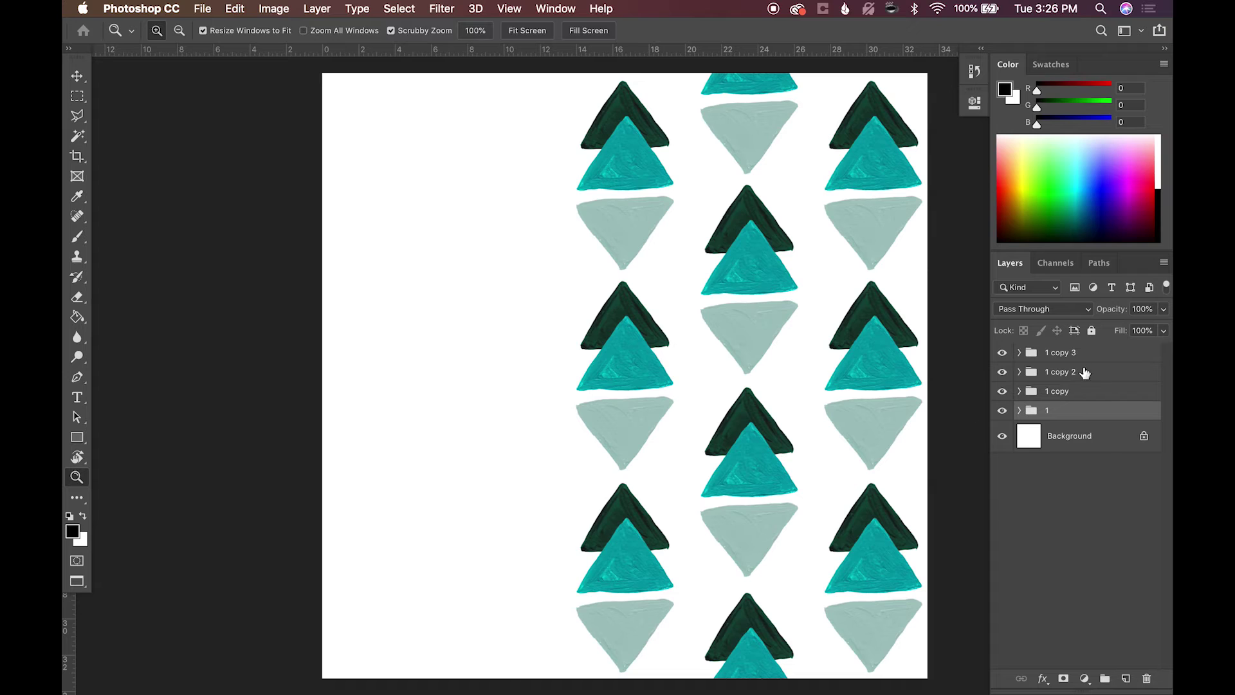
{"action": "left_click", "coordinate": [1061, 354], "text": "shift"}
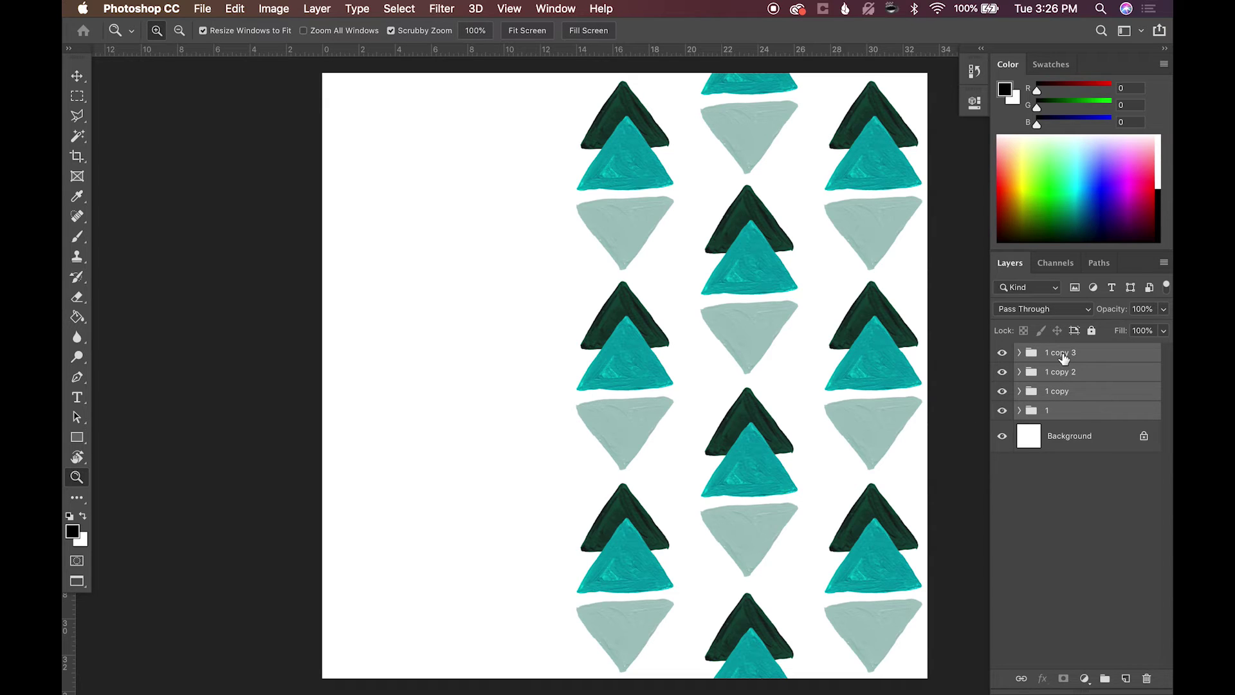
{"action": "key", "text": "super+e"}
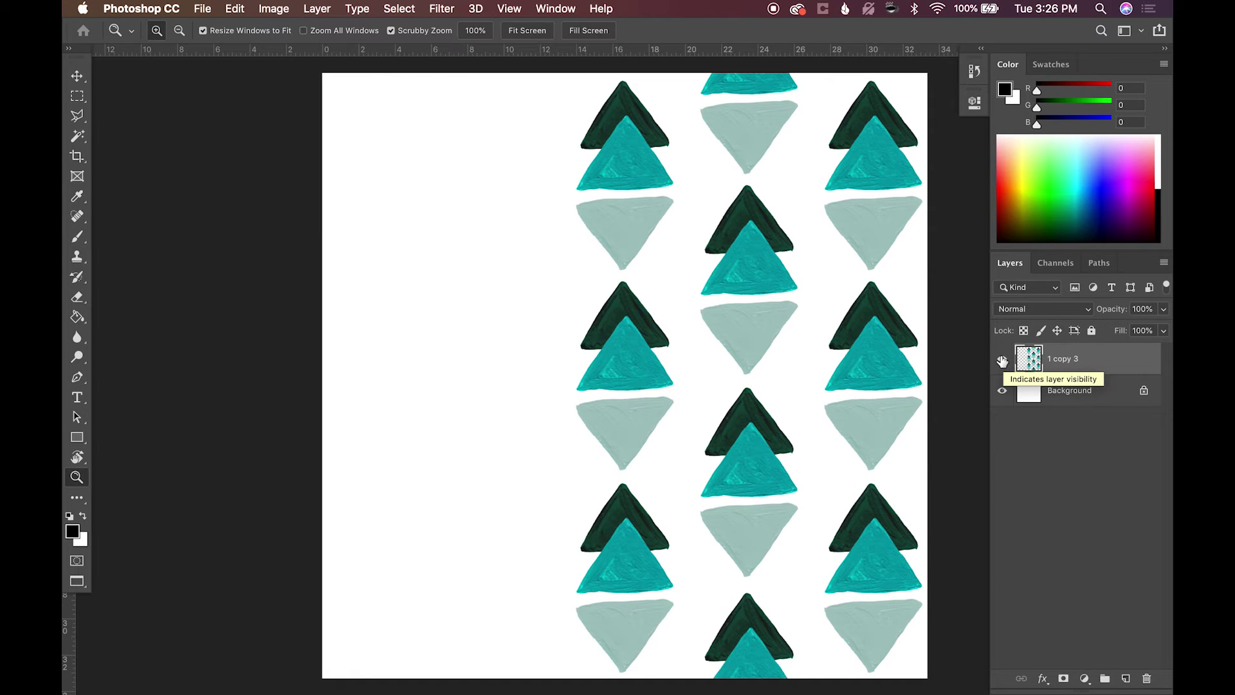
{"action": "left_click", "coordinate": [1002, 361]}
{"action": "left_click", "coordinate": [1002, 362]}
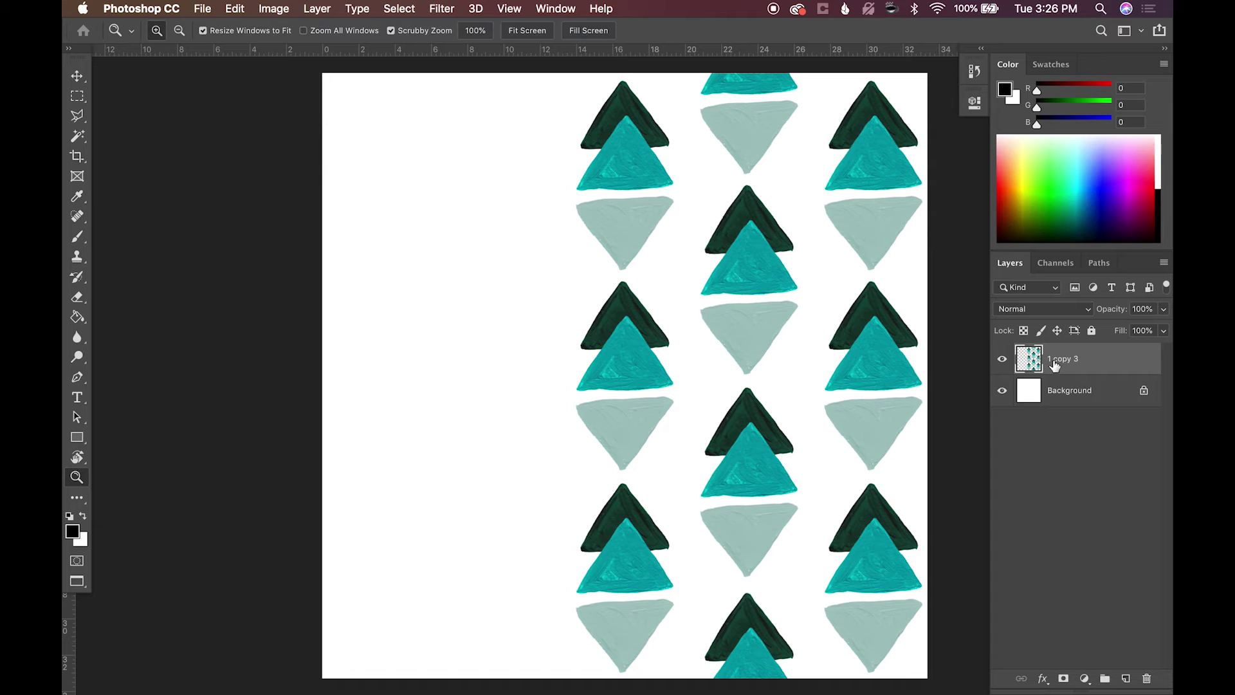
Duplicate the triangle pattern and slide the copy into the empty left half
{"action": "key", "text": "super+j"}
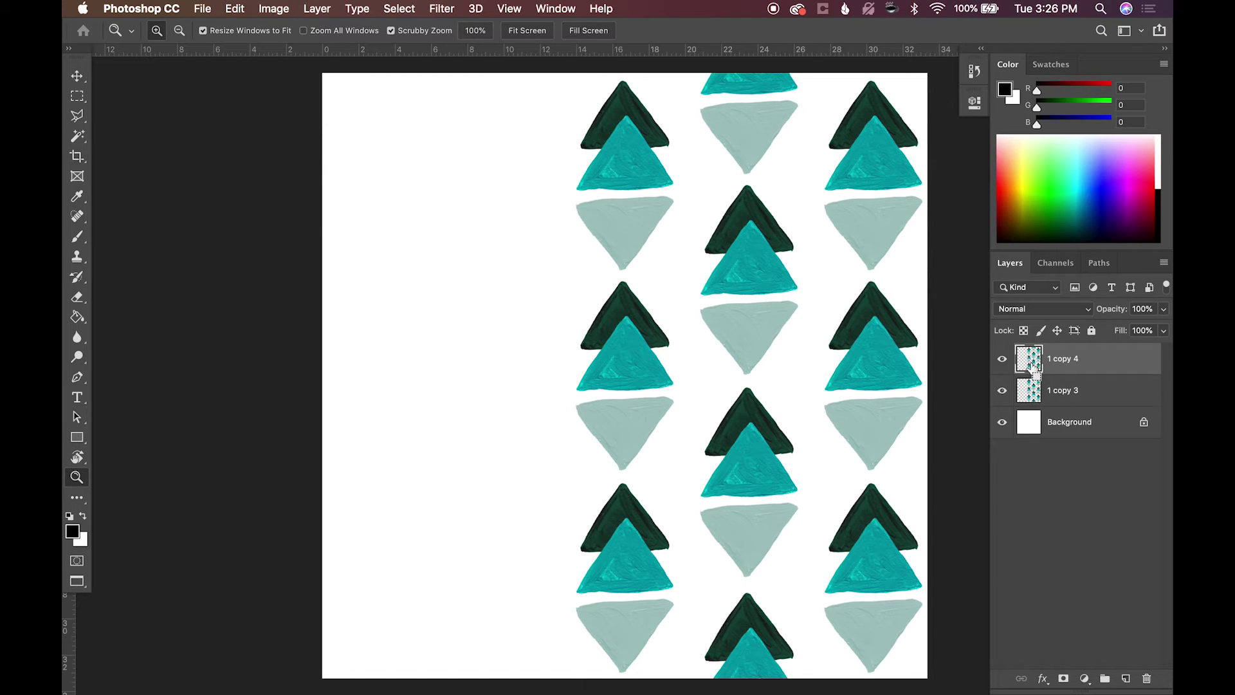
{"action": "key", "text": "super+t"}
{"action": "left_click_drag", "start_coordinate": [899, 339], "coordinate": [409, 351]}
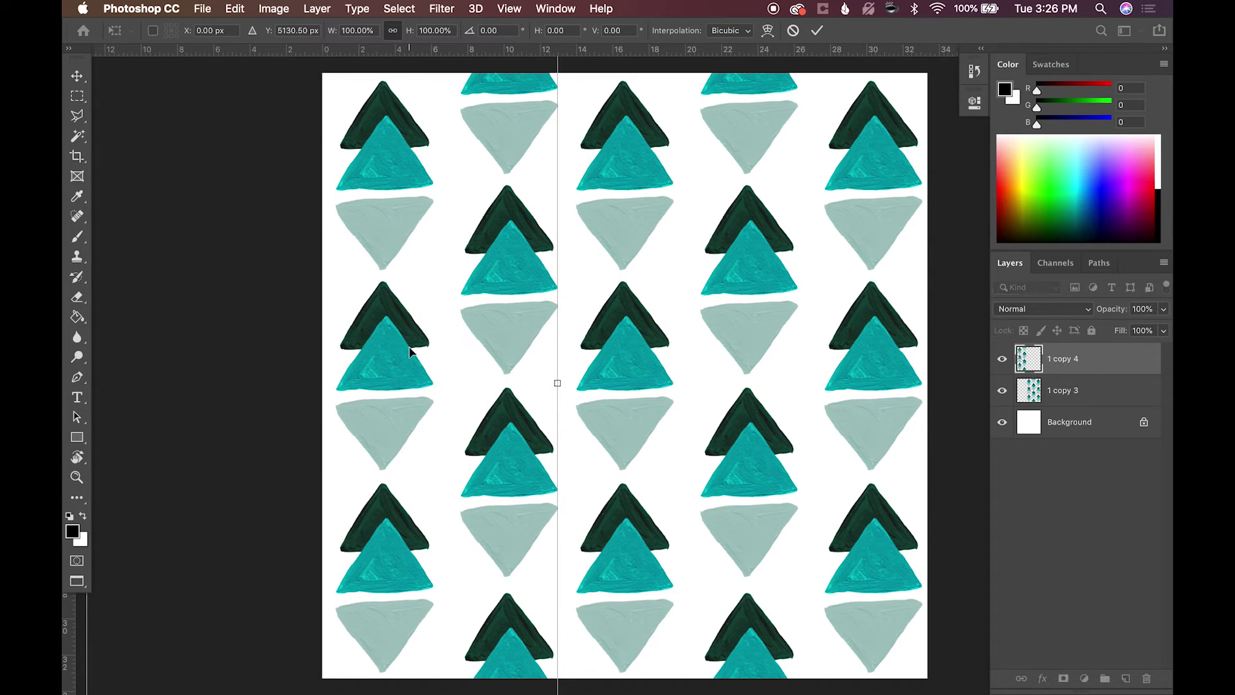
{"action": "key", "text": "Return"}
{"action": "key", "text": "z"}
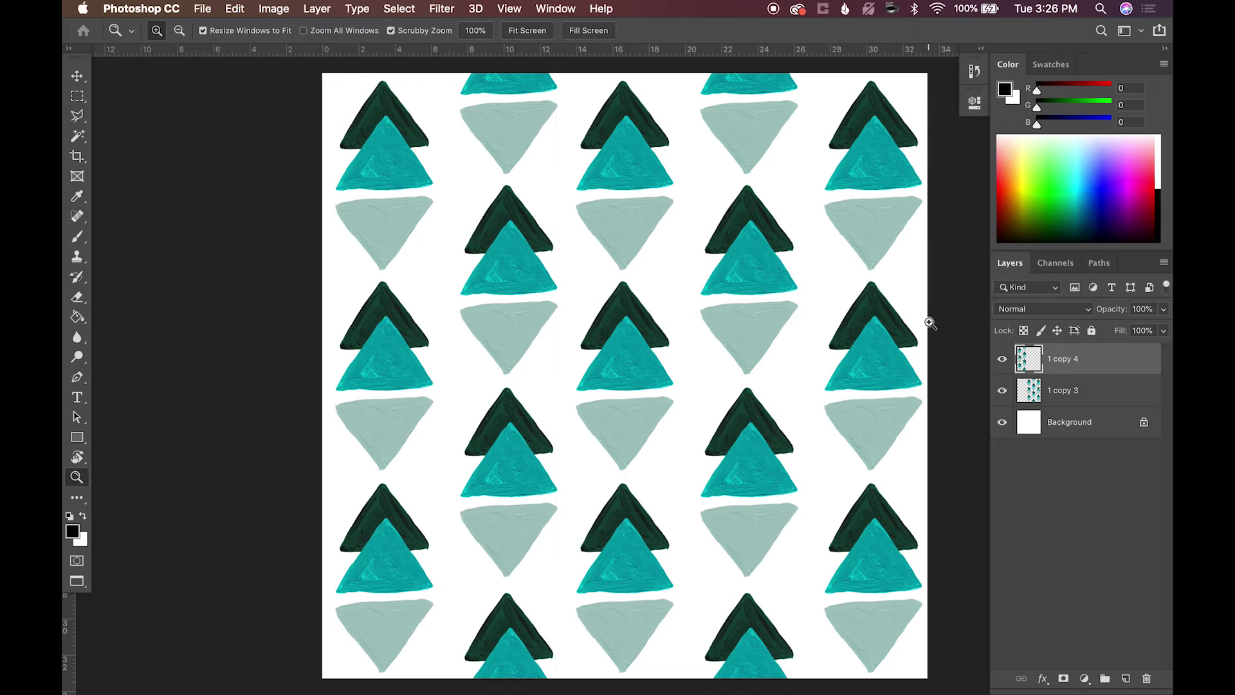
Merge the pattern copy with the original into one layer, 1 copy 4
{"action": "left_click", "coordinate": [1061, 393], "text": "shift"}
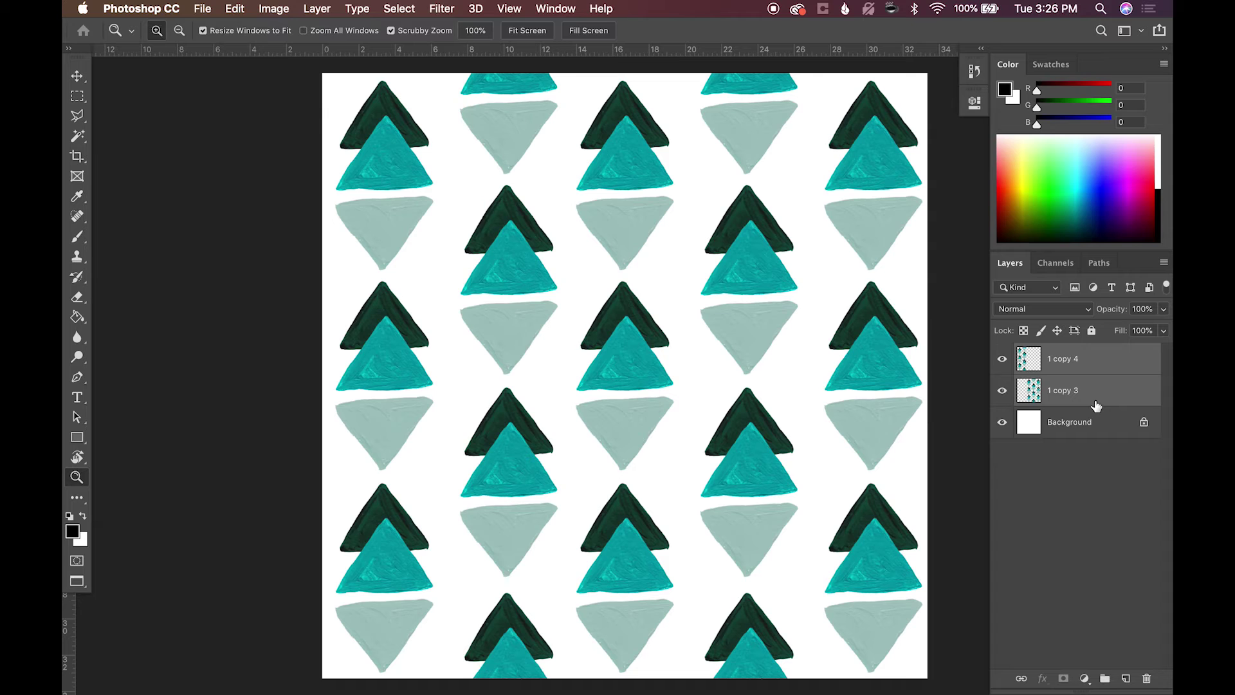
{"action": "key", "text": "super+e"}
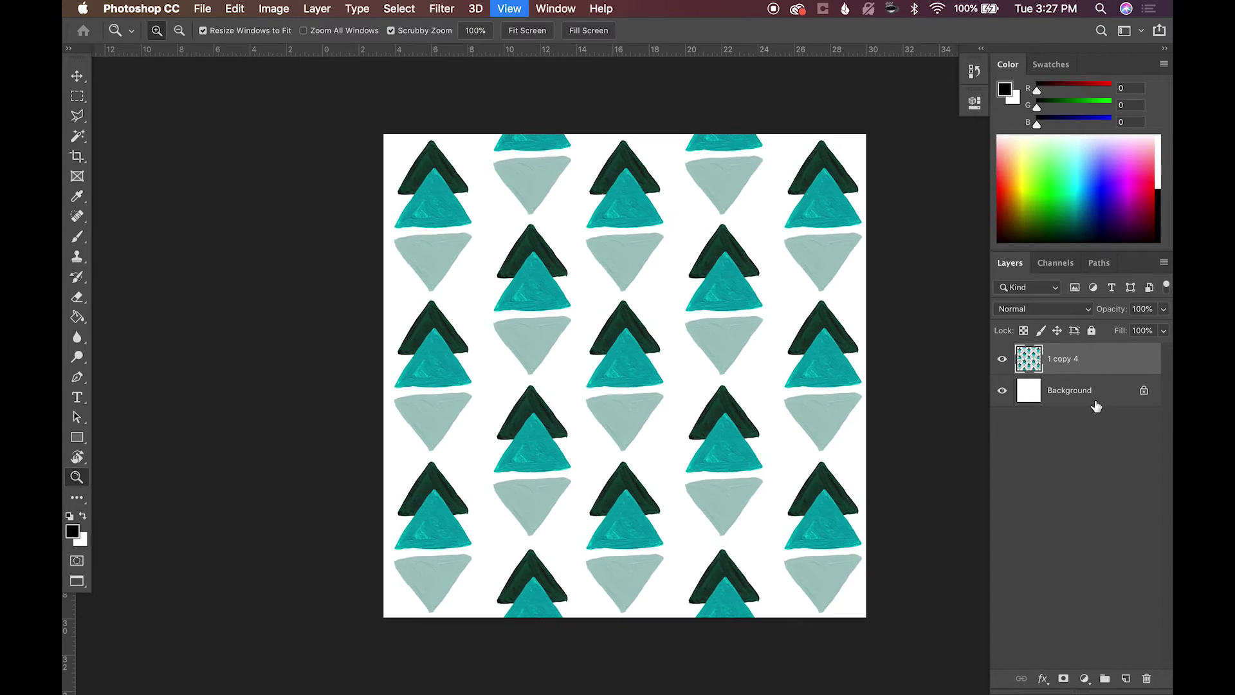
{"action": "key", "text": "super+minus"}
{"action": "key", "text": "v"}
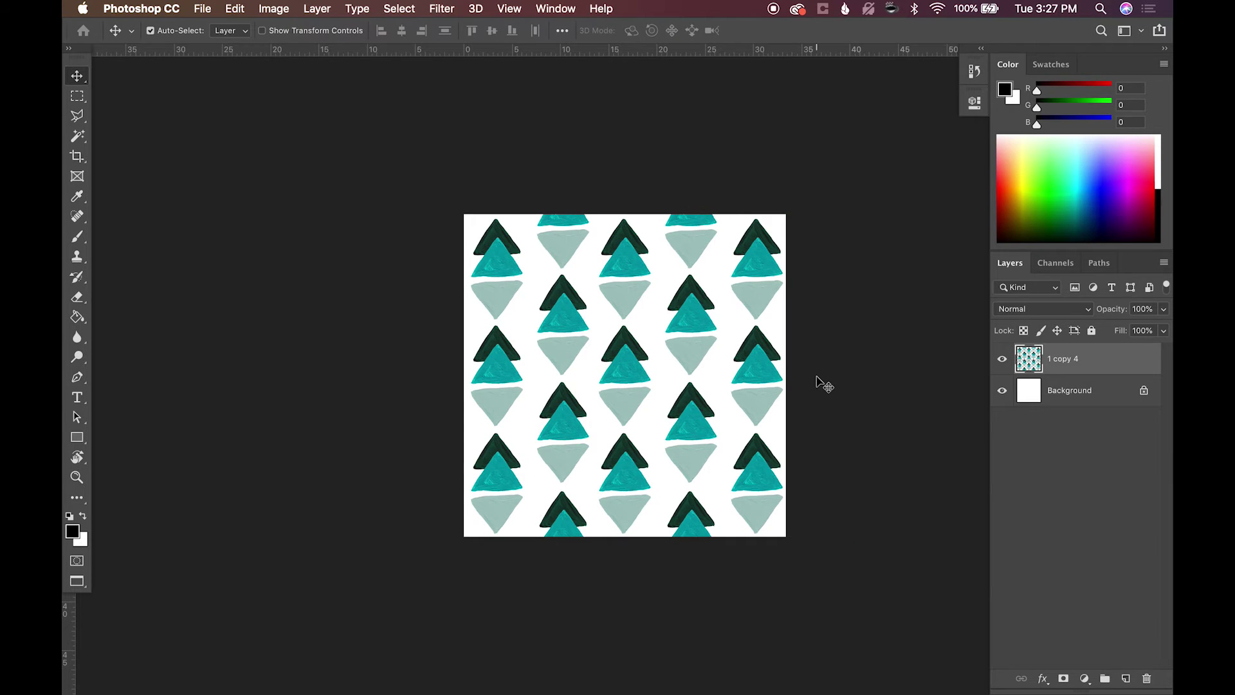
{"action": "key", "text": "z"}
{"action": "left_click", "coordinate": [718, 391]}
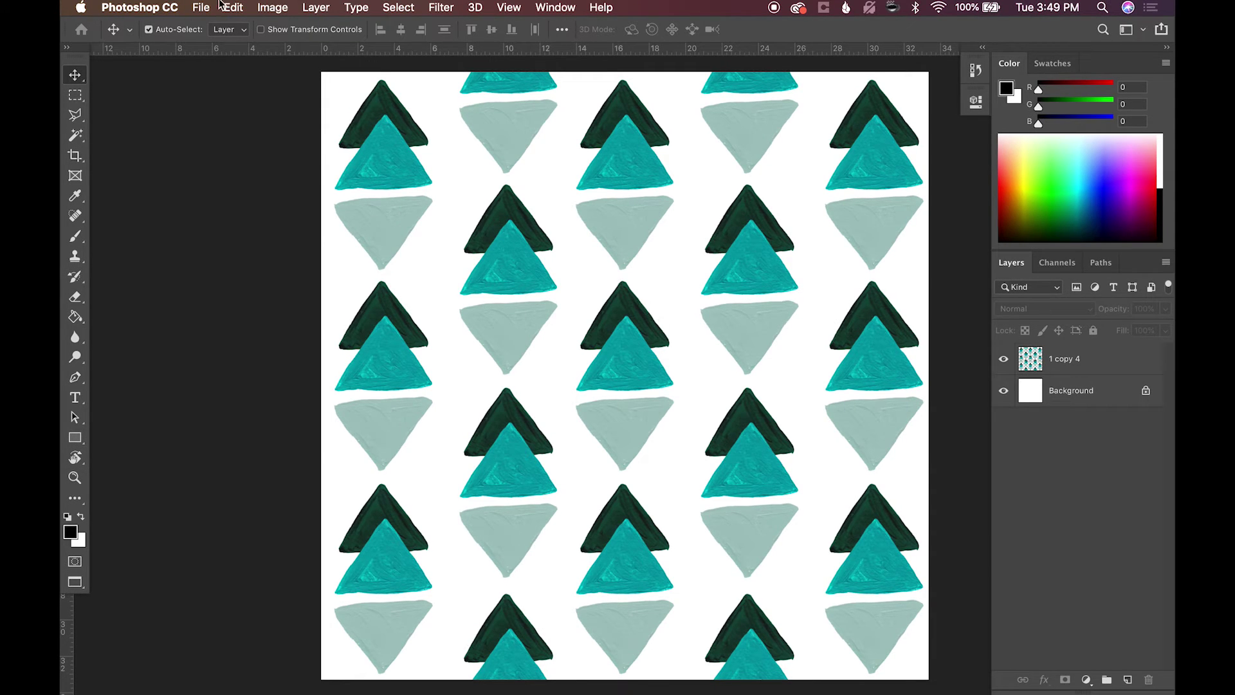
{"action": "left_click", "coordinate": [199, 8]}
Save As Geometric-Triangle on the Desktop, keeping Photoshop format and confirming the format options
{"action": "left_click", "coordinate": [278, 169]}
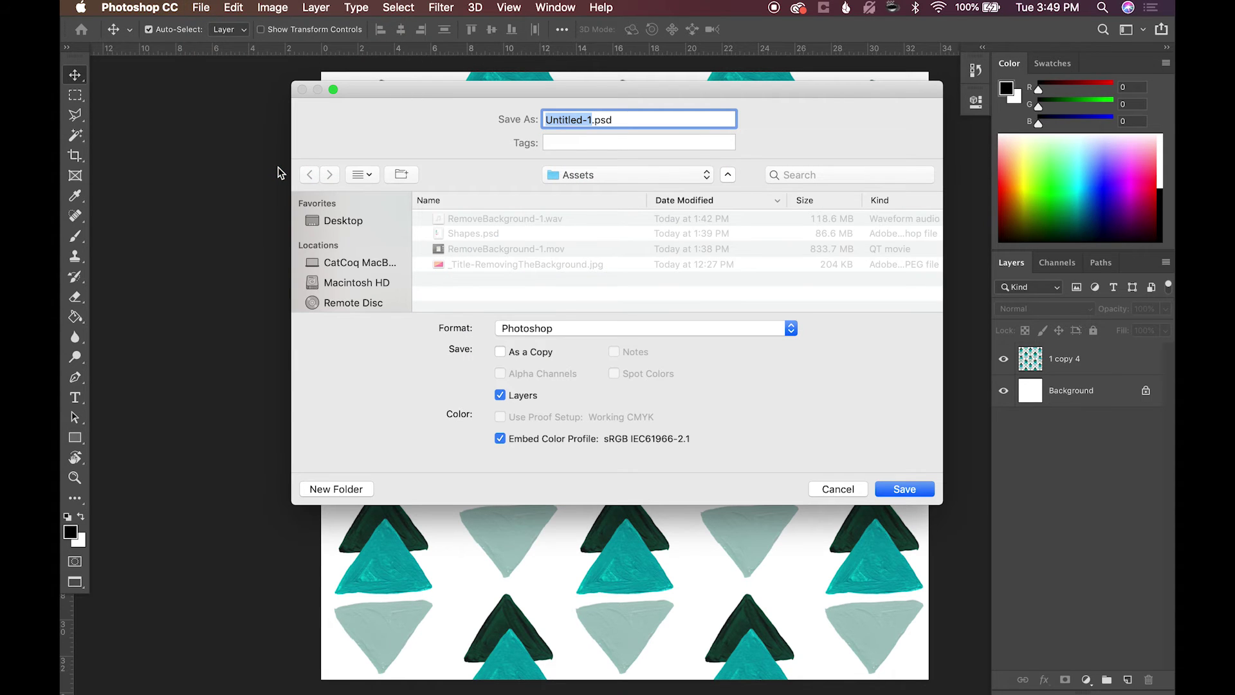
{"action": "type", "text": "Geometric-Triangle"}
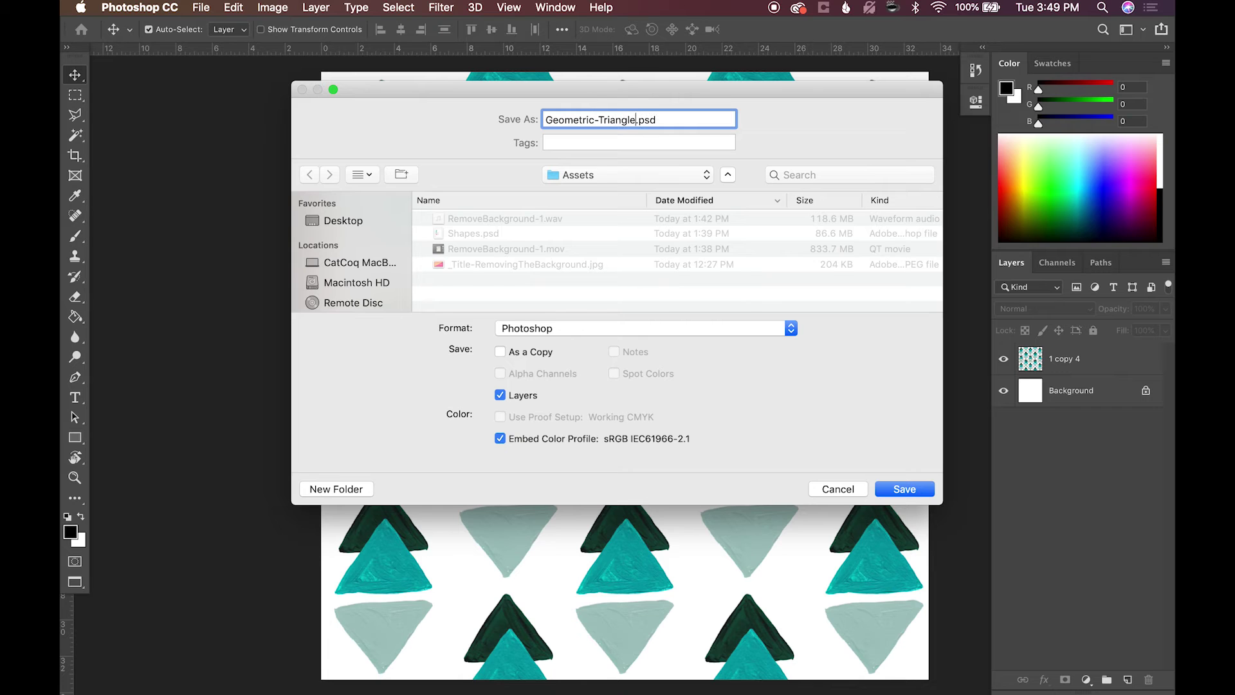
{"action": "left_click", "coordinate": [343, 220]}
{"action": "left_click", "coordinate": [587, 327]}
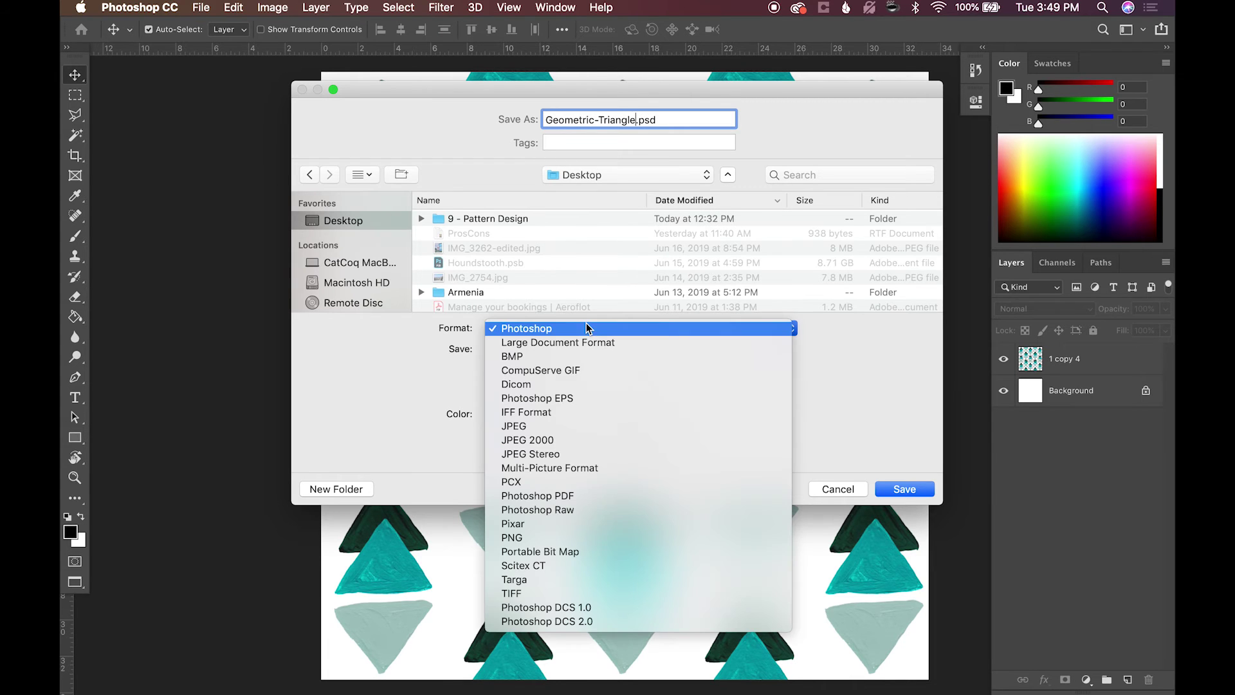
{"action": "left_click", "coordinate": [587, 328]}
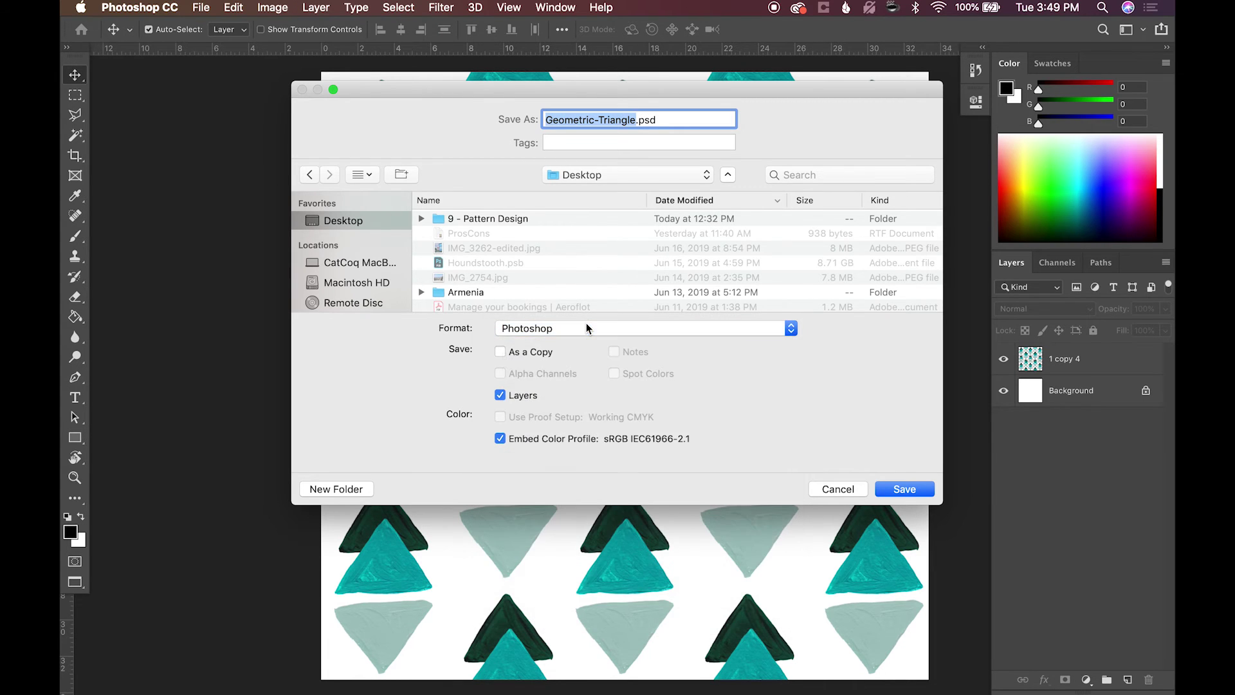
{"action": "left_click", "coordinate": [904, 496]}
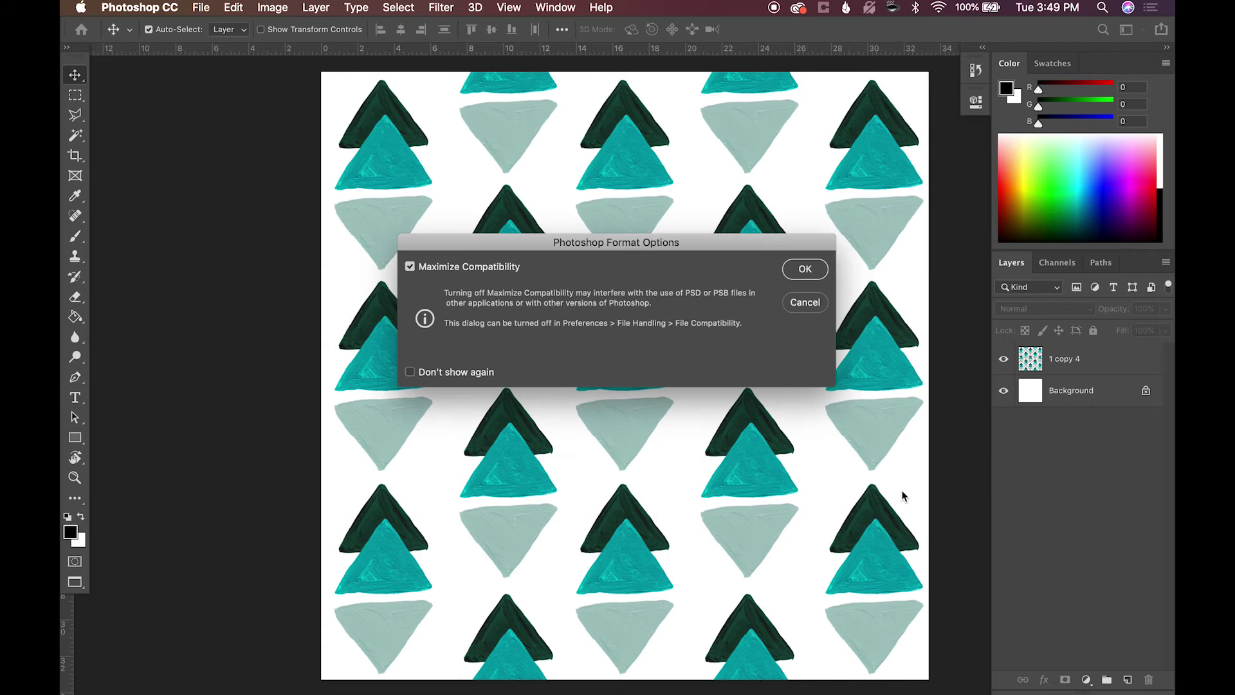
{"action": "left_click", "coordinate": [806, 270]}
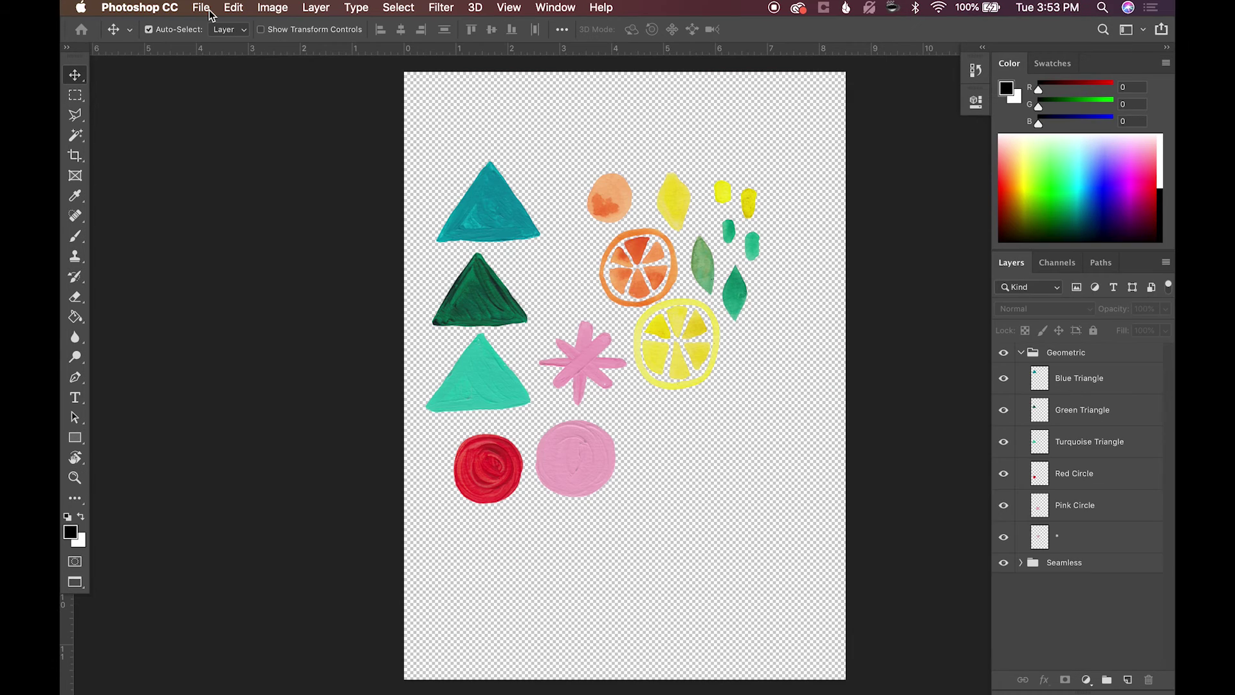
Create a new 10000 × 10000 px document at 300 ppi
{"action": "left_click", "coordinate": [201, 8]}
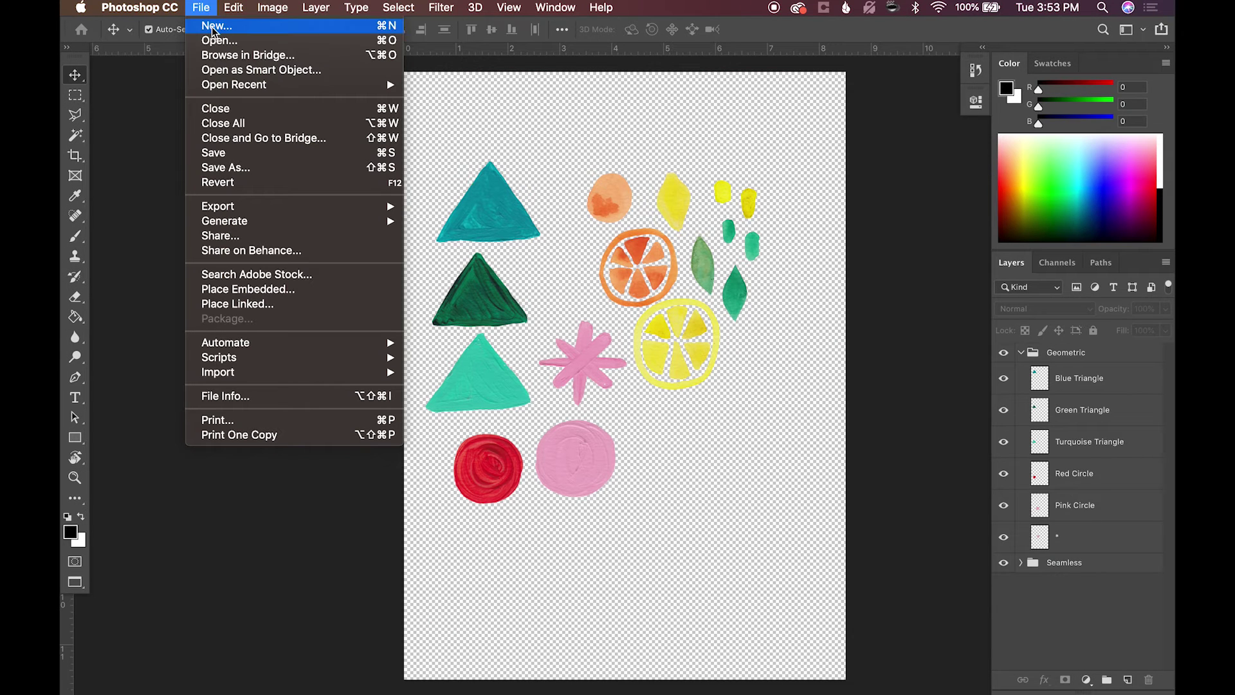
{"action": "left_click", "coordinate": [214, 26]}
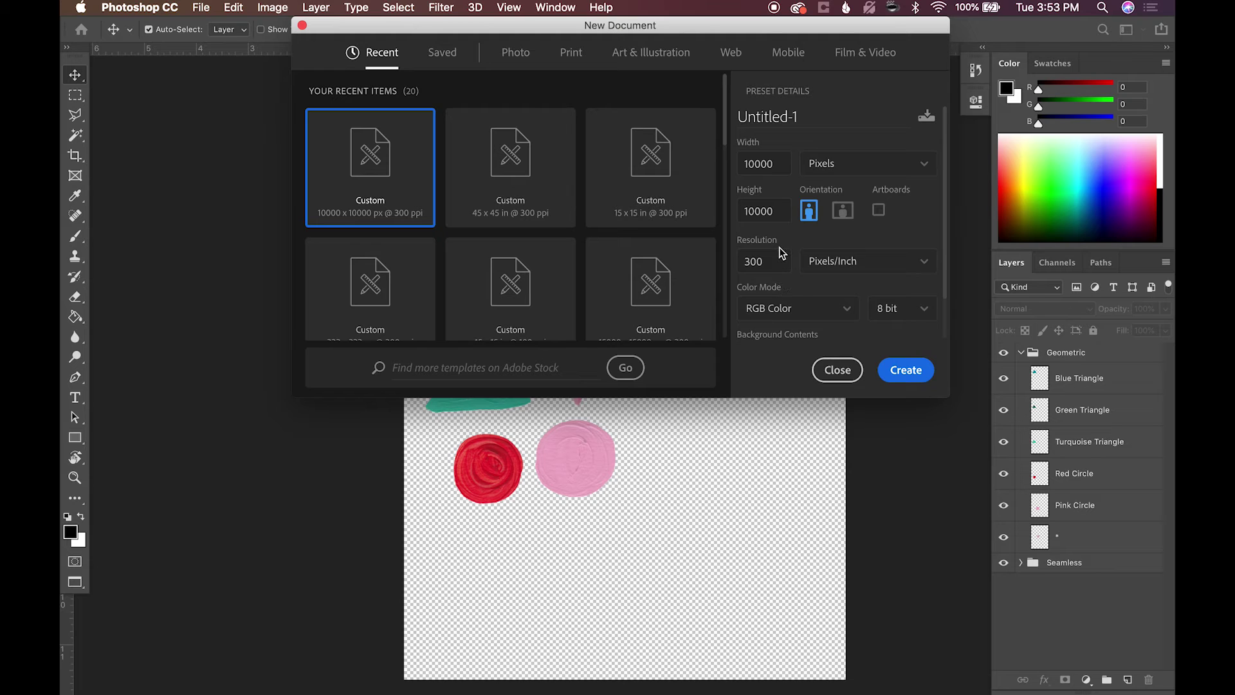
{"action": "left_click", "coordinate": [905, 369]}
Drag the pink star, Pink Circle and Red Circle layers from Shapes.psd into Untitled-1
{"action": "left_click", "coordinate": [324, 352]}
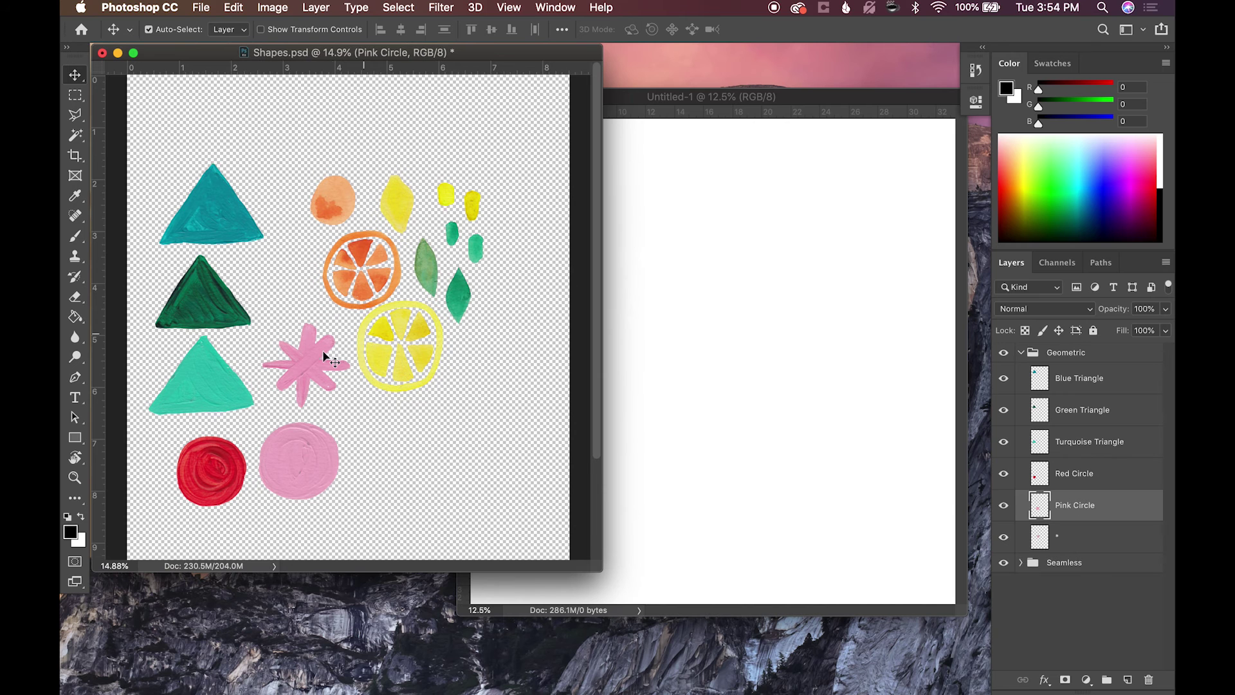
{"action": "left_click", "coordinate": [306, 359]}
{"action": "left_click", "coordinate": [299, 462], "text": "shift"}
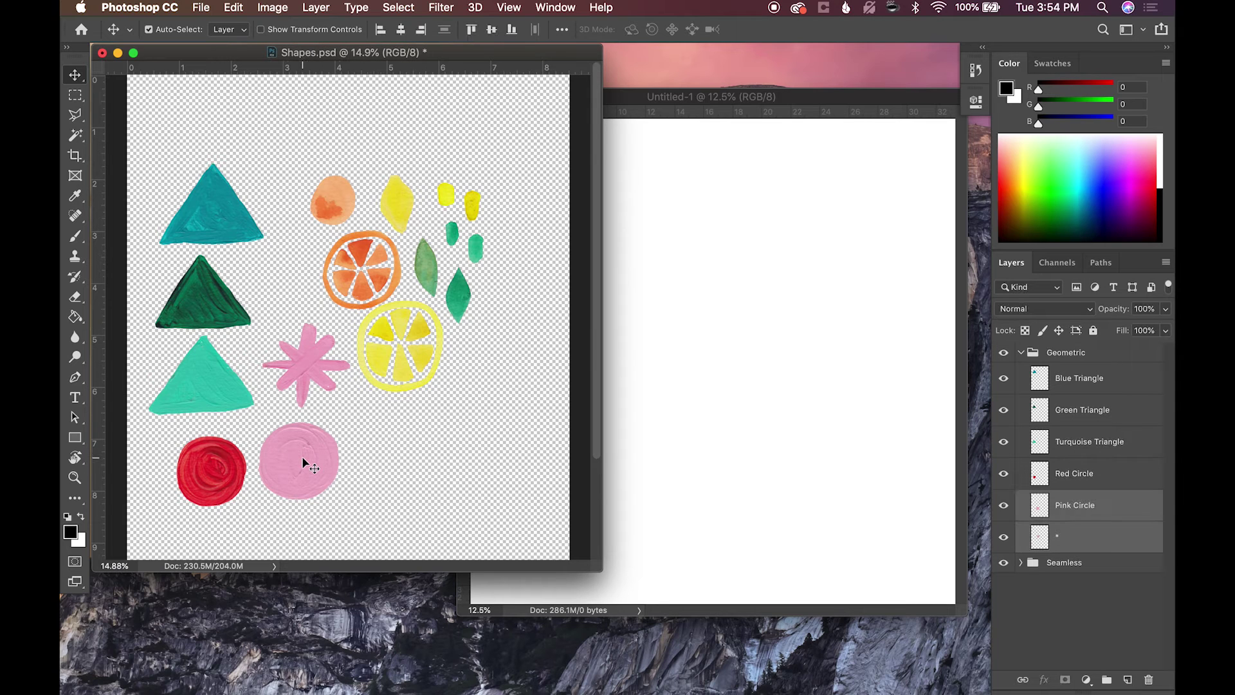
{"action": "left_click", "coordinate": [217, 475], "text": "shift"}
{"action": "left_click_drag", "start_coordinate": [218, 475], "coordinate": [726, 488]}
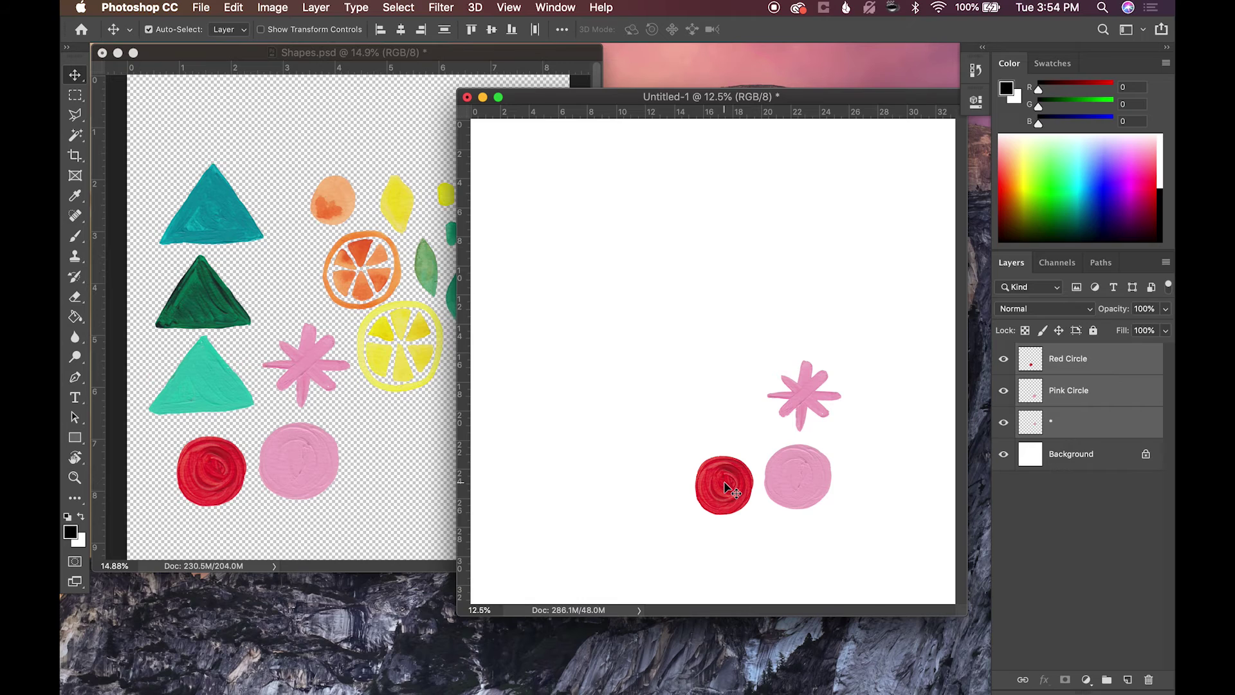
{"action": "key", "text": "f"}
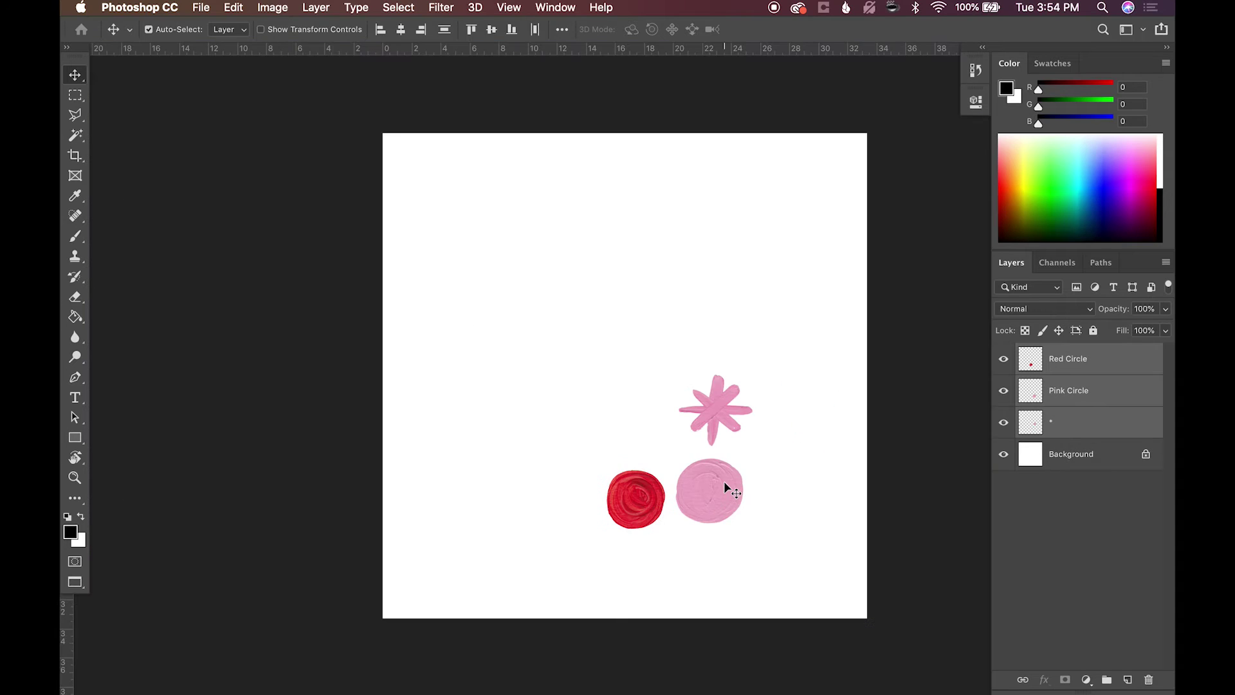
{"action": "left_click", "coordinate": [1063, 461]}
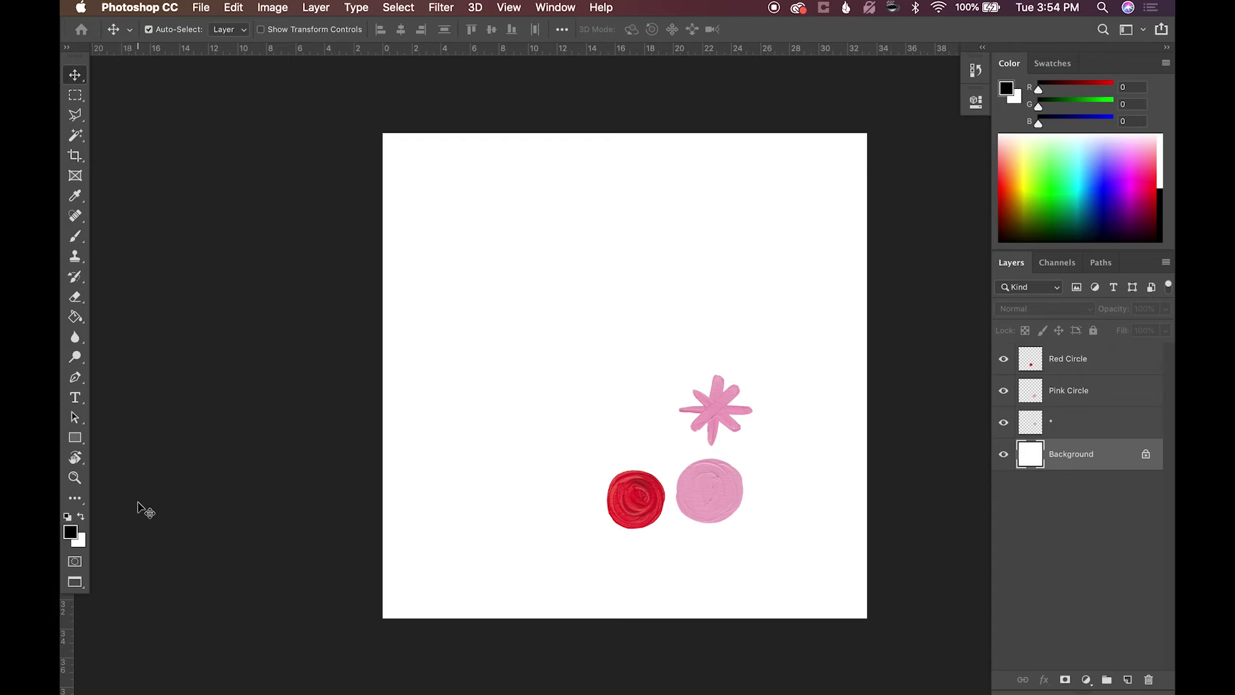
Fill the Background layer with light pink ffcccc using the Paint Bucket
{"action": "key", "text": "g"}
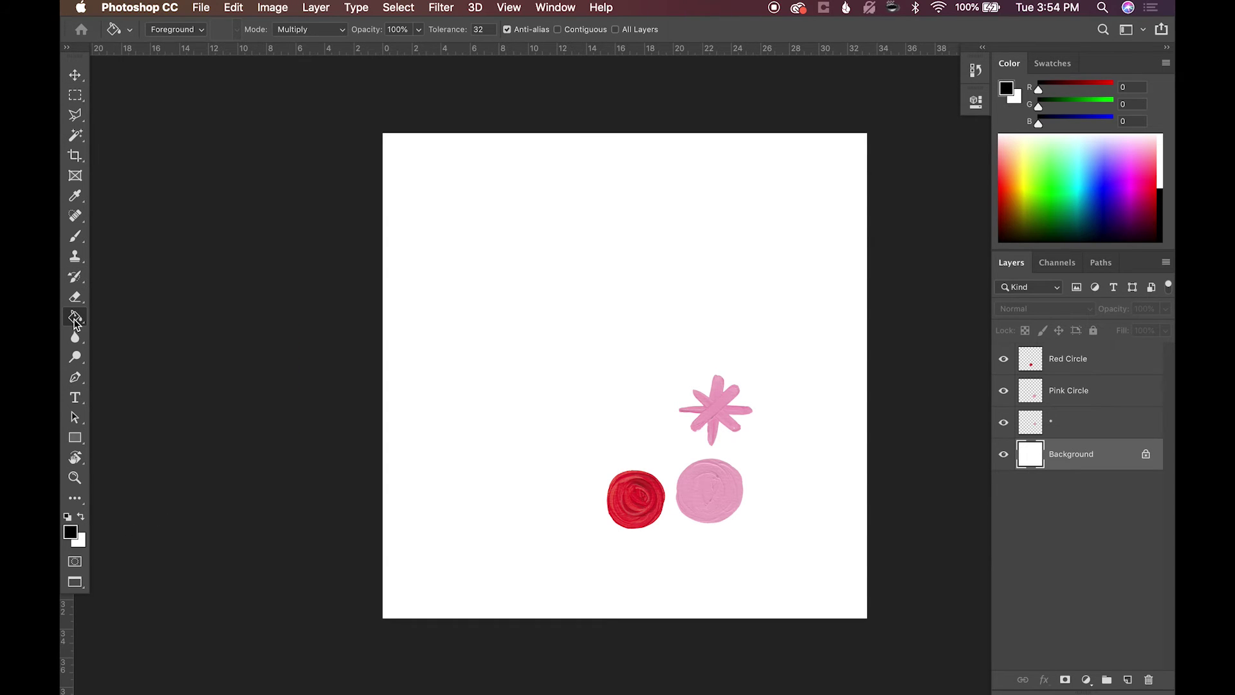
{"action": "left_click", "coordinate": [71, 534]}
{"action": "left_click", "coordinate": [815, 283]}
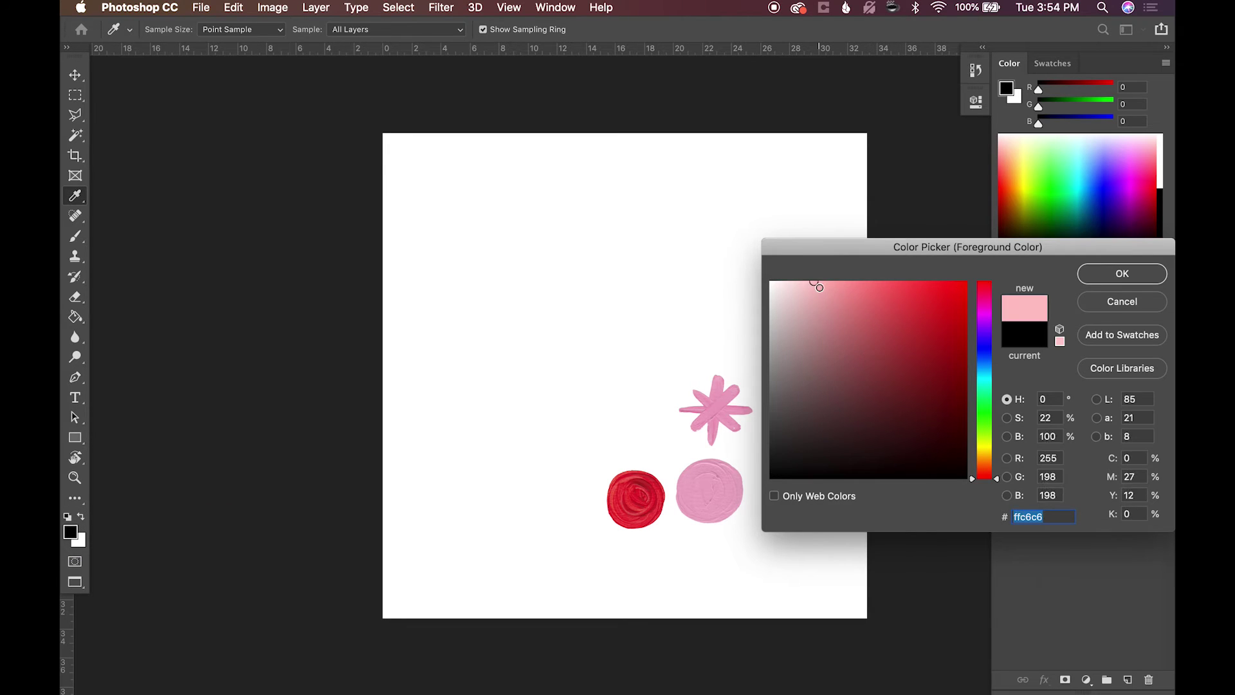
{"action": "left_click_drag", "start_coordinate": [815, 284], "coordinate": [810, 282]}
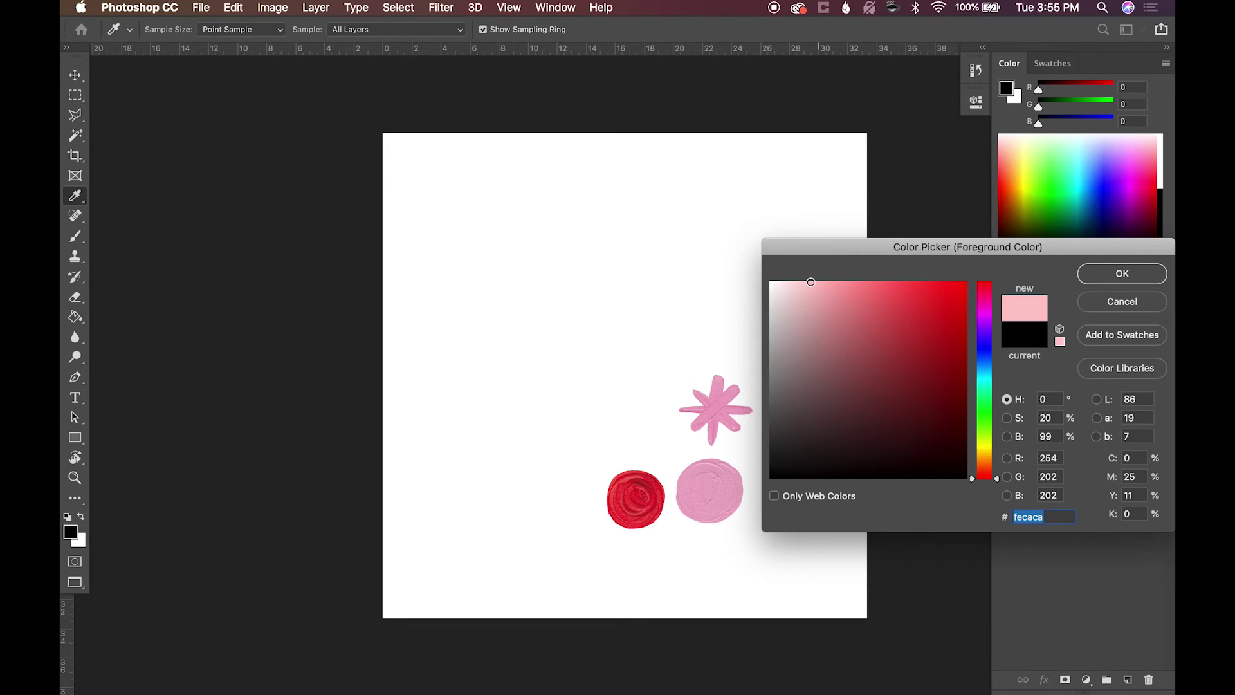
{"action": "left_click_drag", "start_coordinate": [811, 282], "coordinate": [809, 281]}
{"action": "left_click", "coordinate": [1122, 274]}
{"action": "key", "text": "g"}
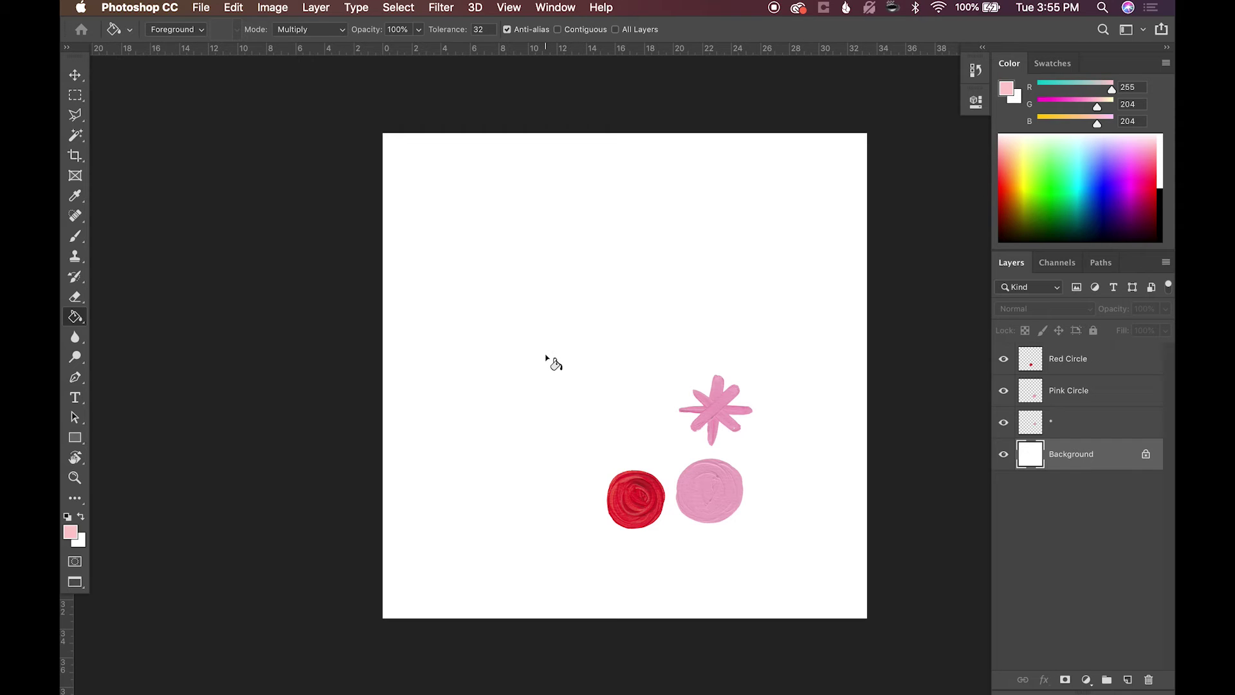
{"action": "left_click", "coordinate": [547, 356]}
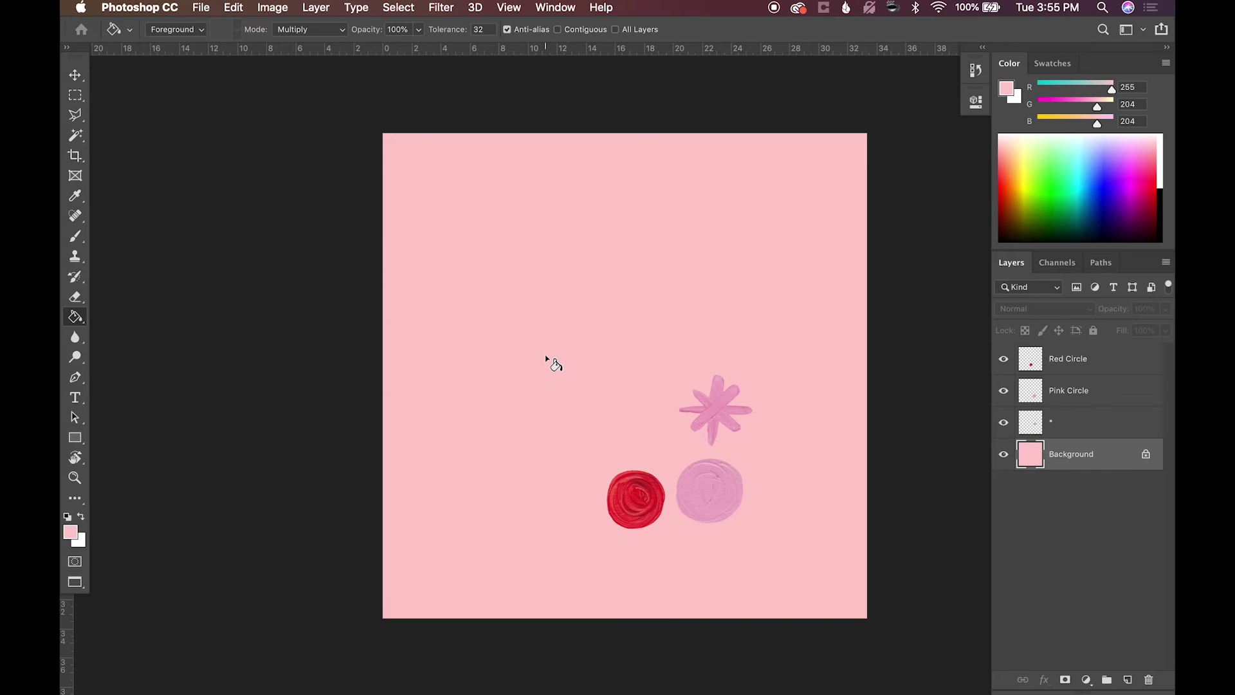
Boost the pink circle to saturation +60 and lightness -8 with Hue/Saturation
{"action": "key", "text": "z"}
{"action": "left_click_drag", "start_coordinate": [695, 496], "coordinate": [742, 525]}
{"action": "key", "text": "v"}
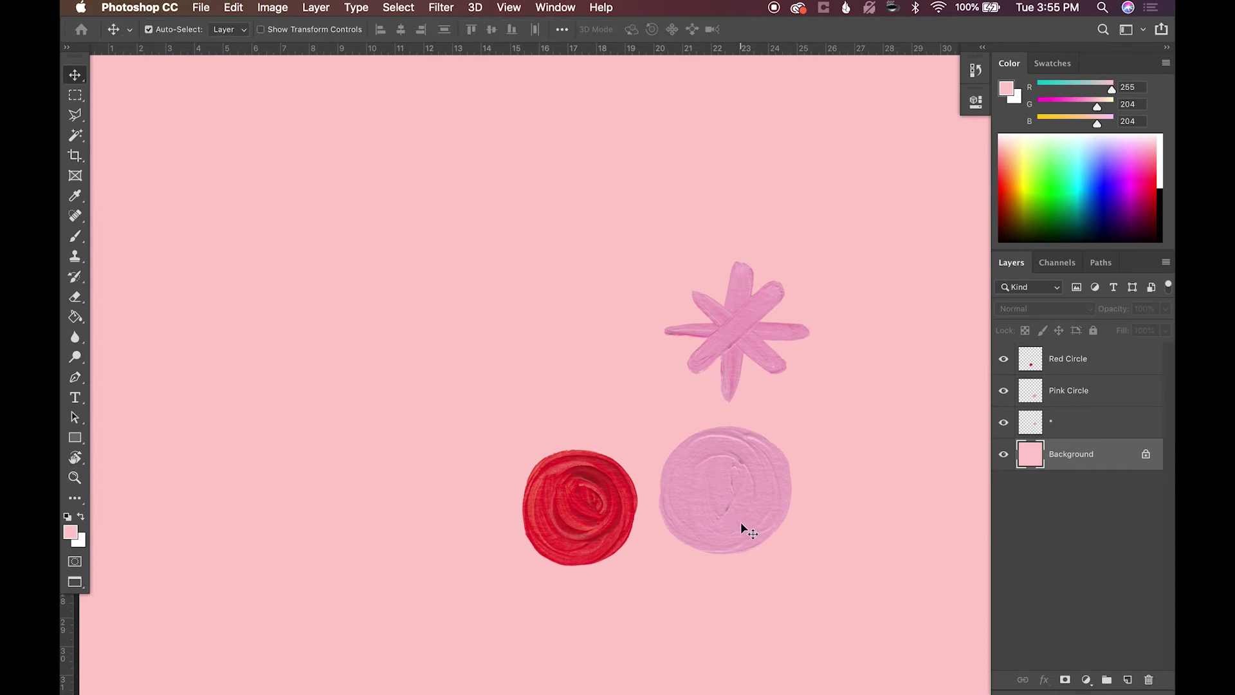
{"action": "left_click", "coordinate": [724, 498]}
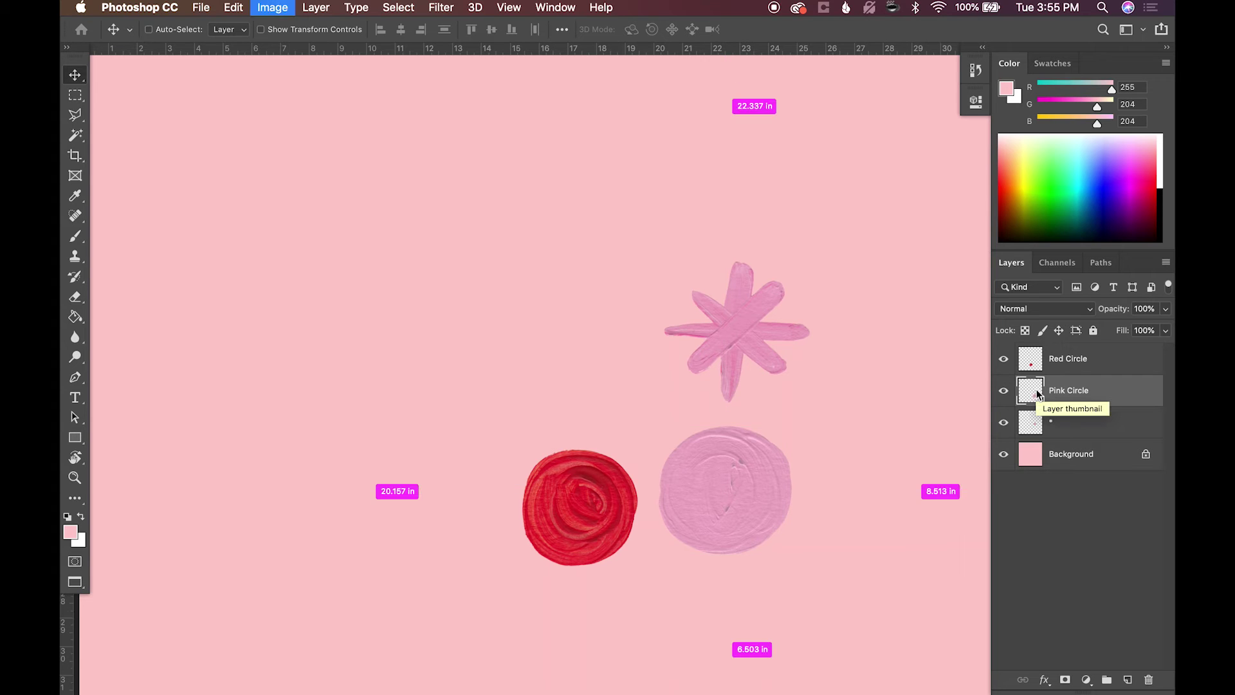
{"action": "key", "text": "super+u"}
{"action": "scroll", "coordinate": [648, 408], "scroll_direction": "down", "scroll_amount": 3}
{"action": "scroll", "coordinate": [648, 407], "scroll_direction": "right", "scroll_amount": 5}
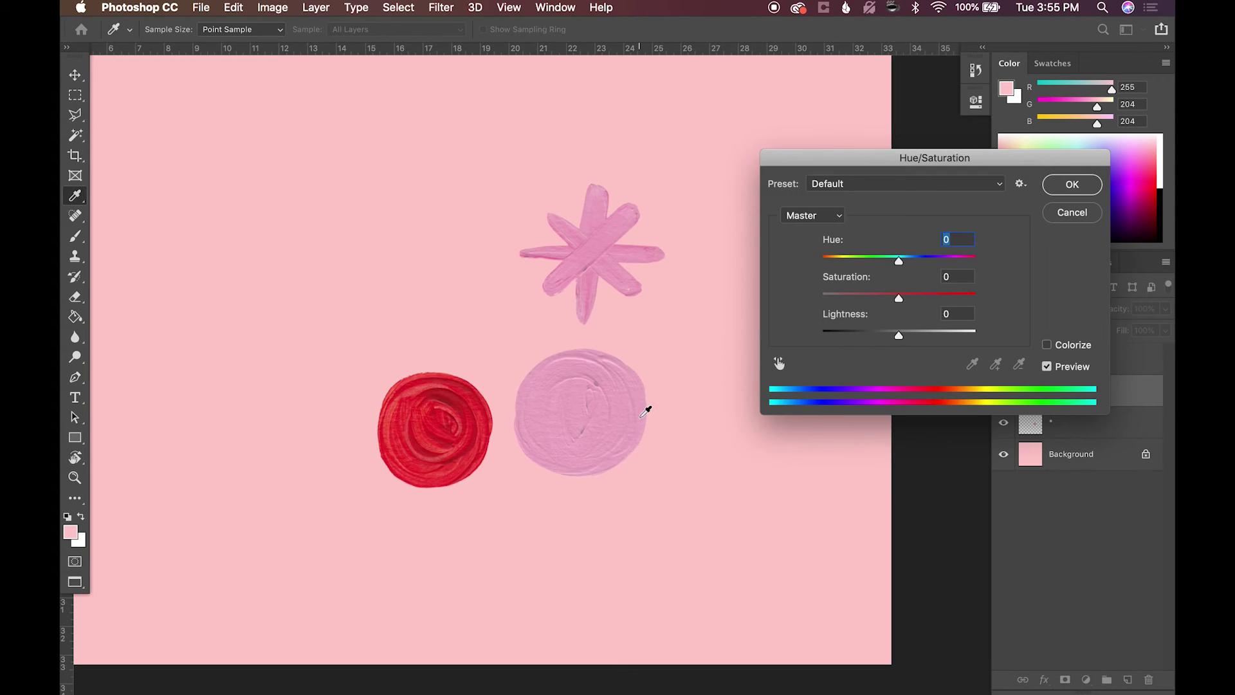
{"action": "left_click_drag", "start_coordinate": [904, 299], "coordinate": [956, 300]}
{"action": "left_click_drag", "start_coordinate": [900, 336], "coordinate": [893, 334]}
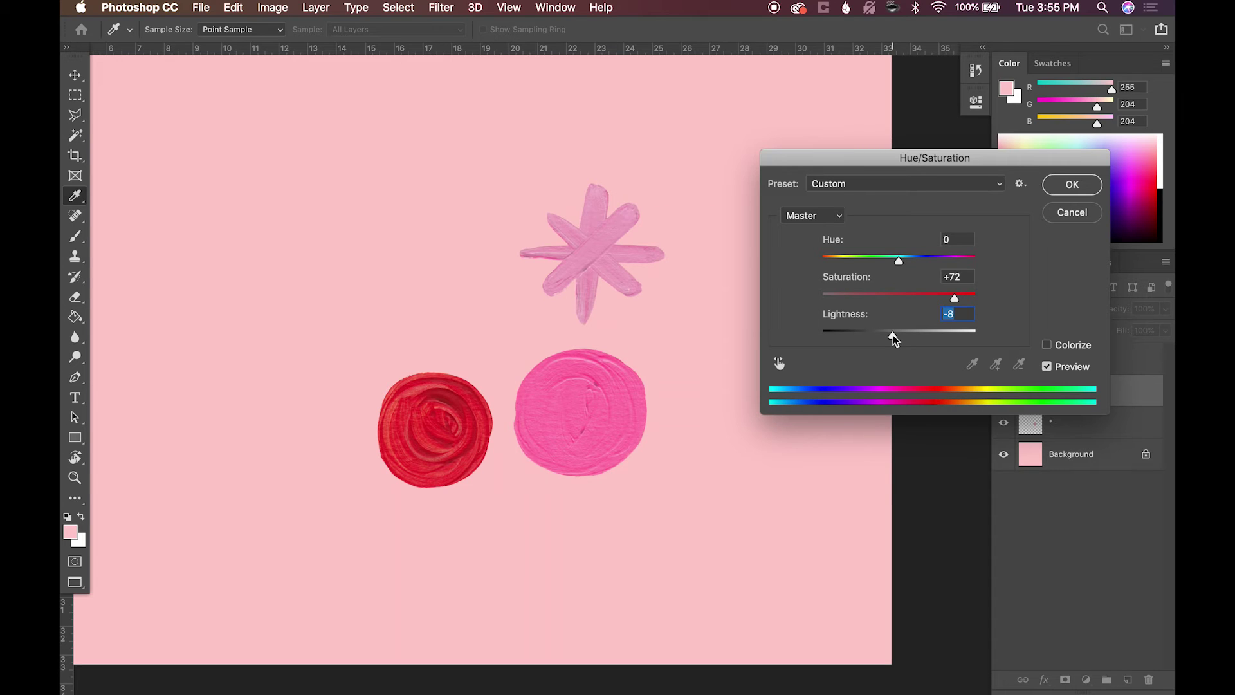
{"action": "key", "text": "Return"}
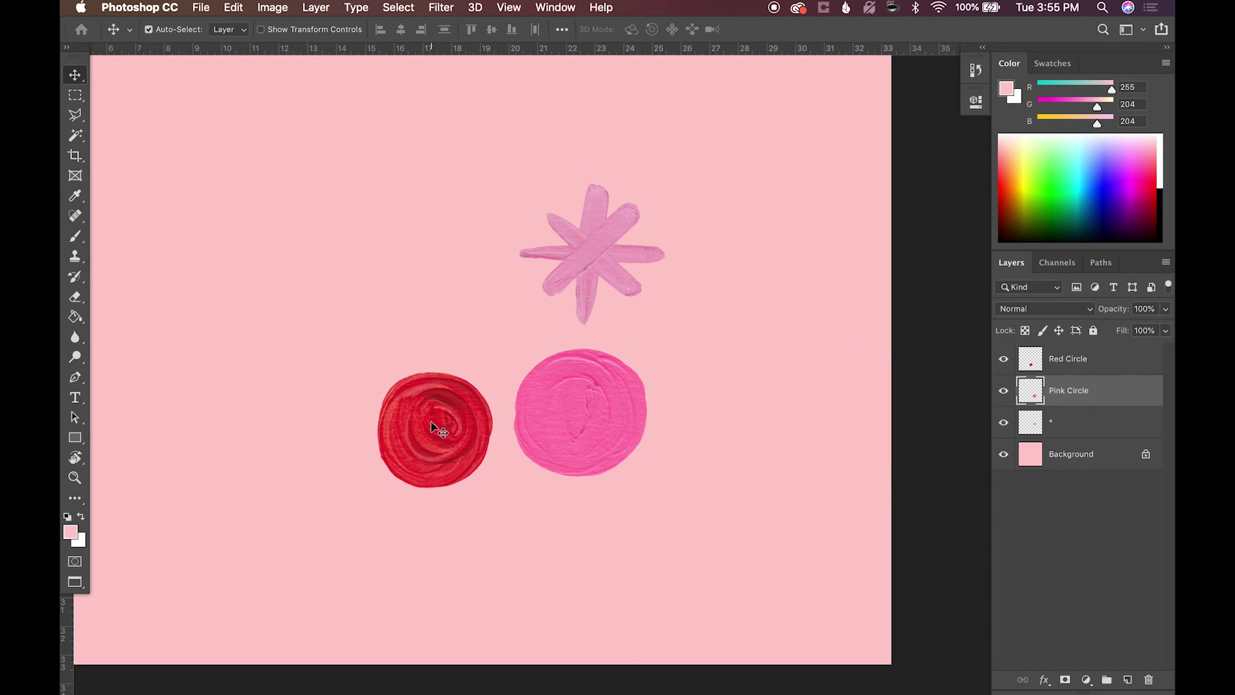
Shift the red circle's hue +15 toward coral and move the asterisk left above the circles
{"action": "left_click", "coordinate": [435, 429]}
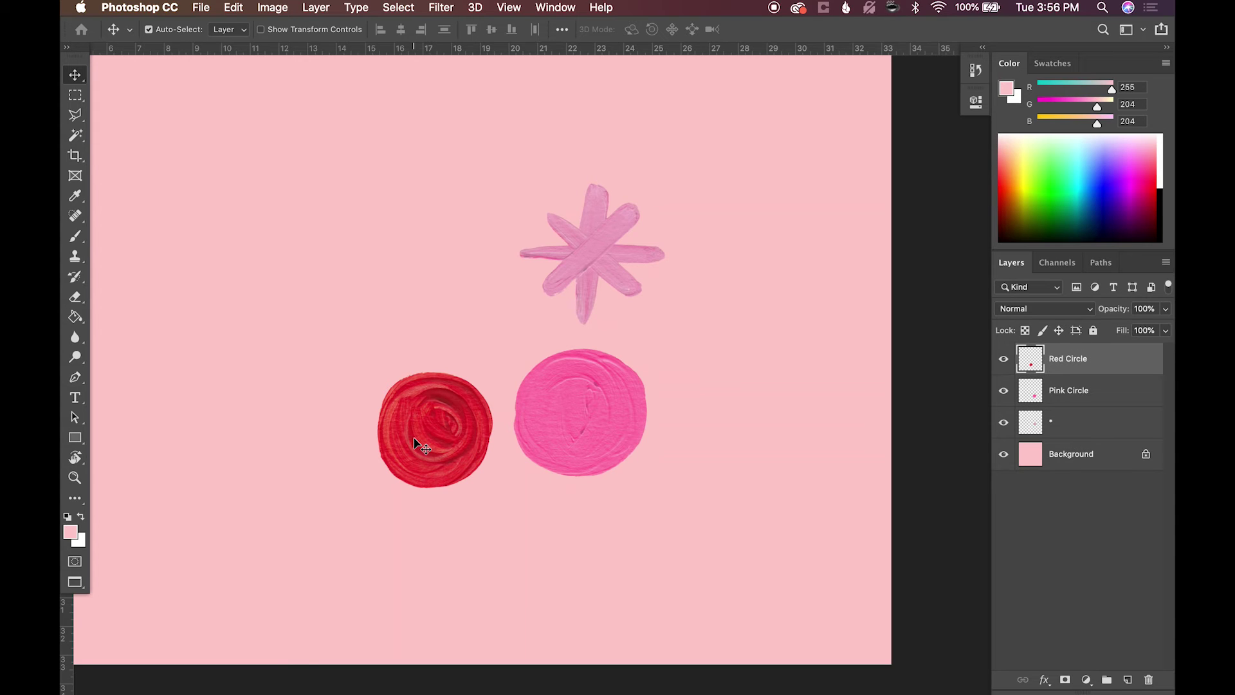
{"action": "key", "text": "super+u"}
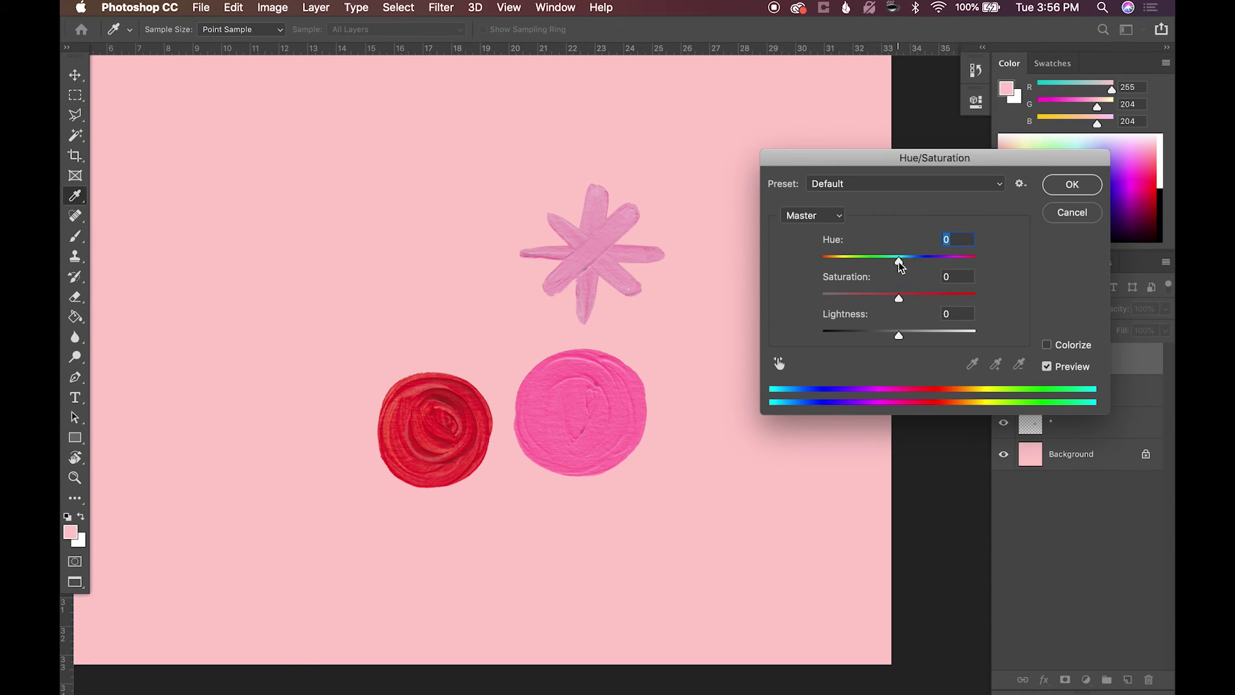
{"action": "mouse_move", "coordinate": [898, 261]}
{"action": "left_mouse_down"}
{"action": "mouse_move", "coordinate": [869, 264]}
{"action": "mouse_move", "coordinate": [913, 267]}
{"action": "left_mouse_up"}
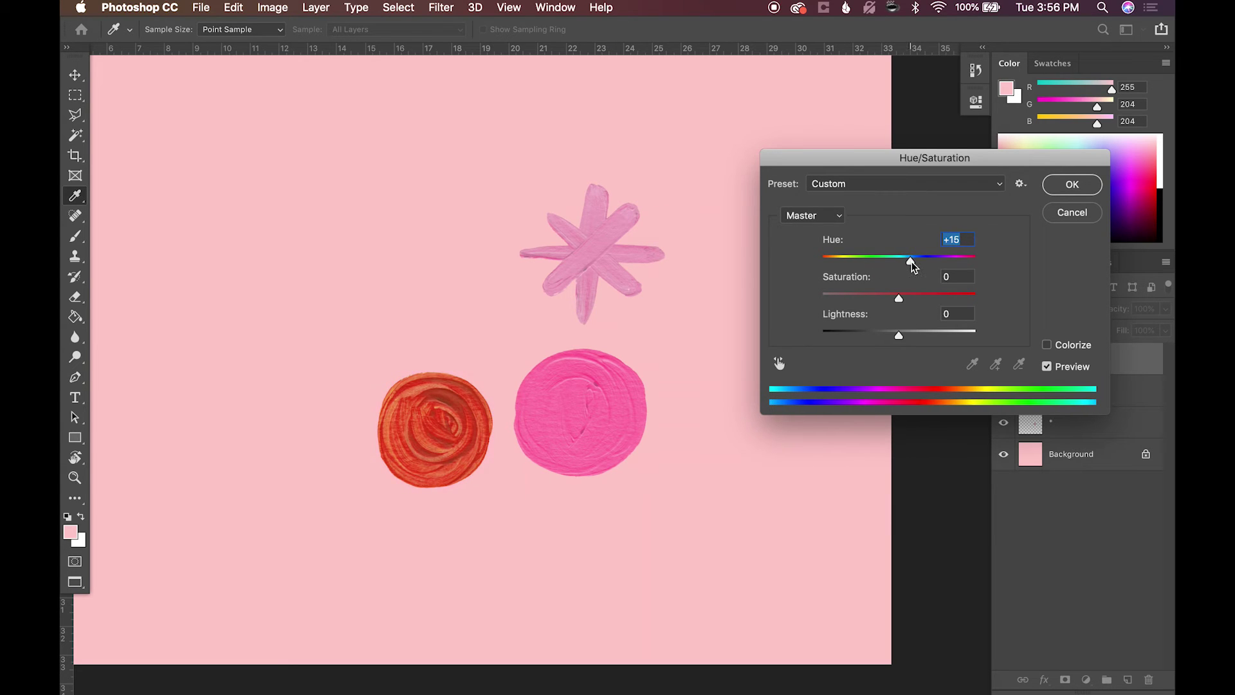
{"action": "key", "text": "Return"}
{"action": "key", "text": "v"}
{"action": "left_click_drag", "start_coordinate": [591, 253], "coordinate": [485, 279]}
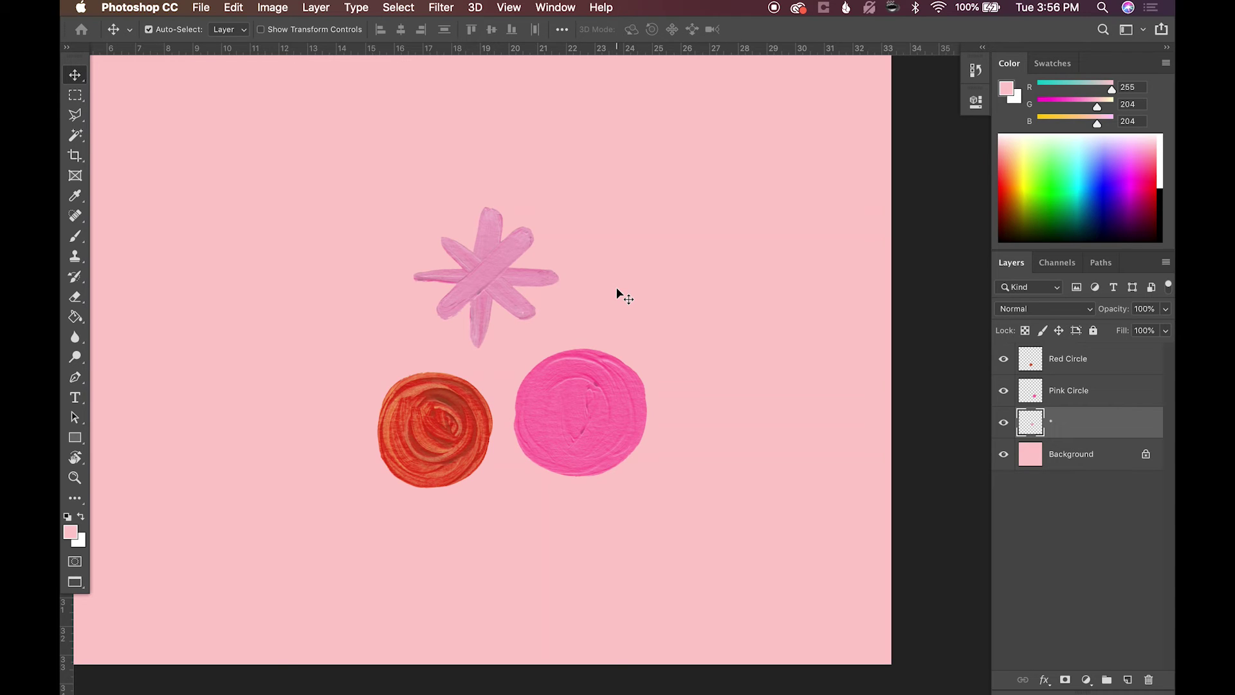
Desaturate the asterisk to grey with Hue/Saturation Saturation -100
{"action": "key", "text": "super+u"}
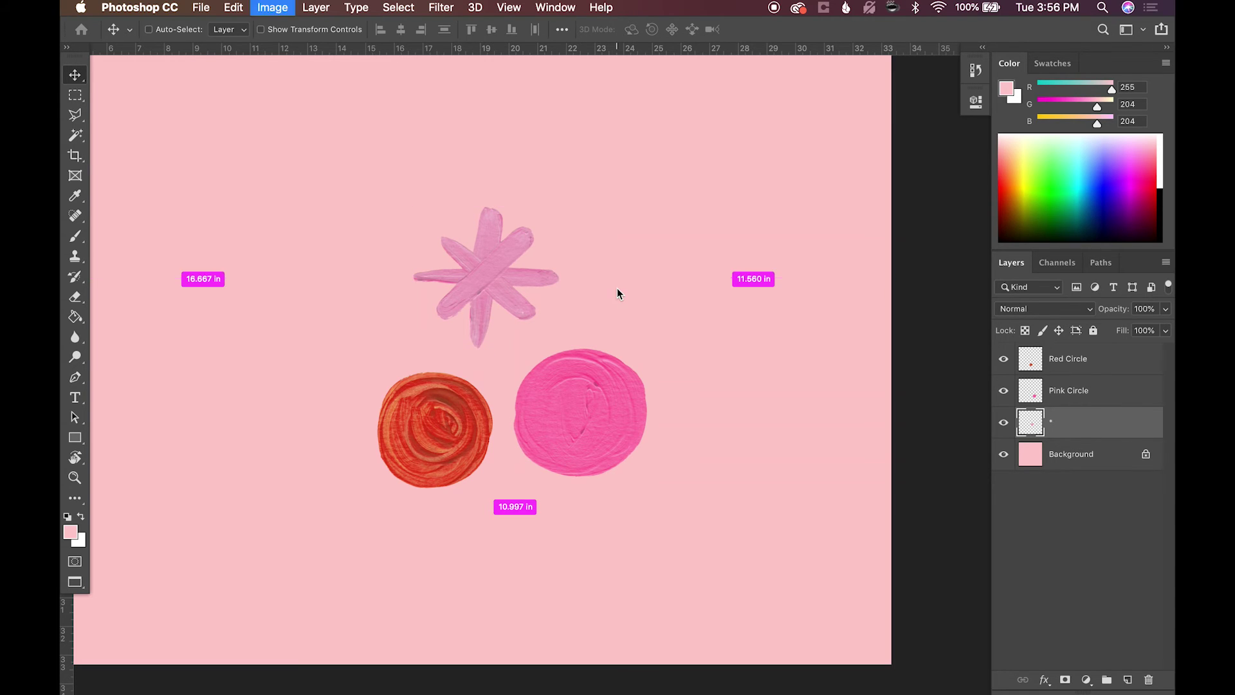
{"action": "left_click_drag", "start_coordinate": [899, 298], "coordinate": [818, 296]}
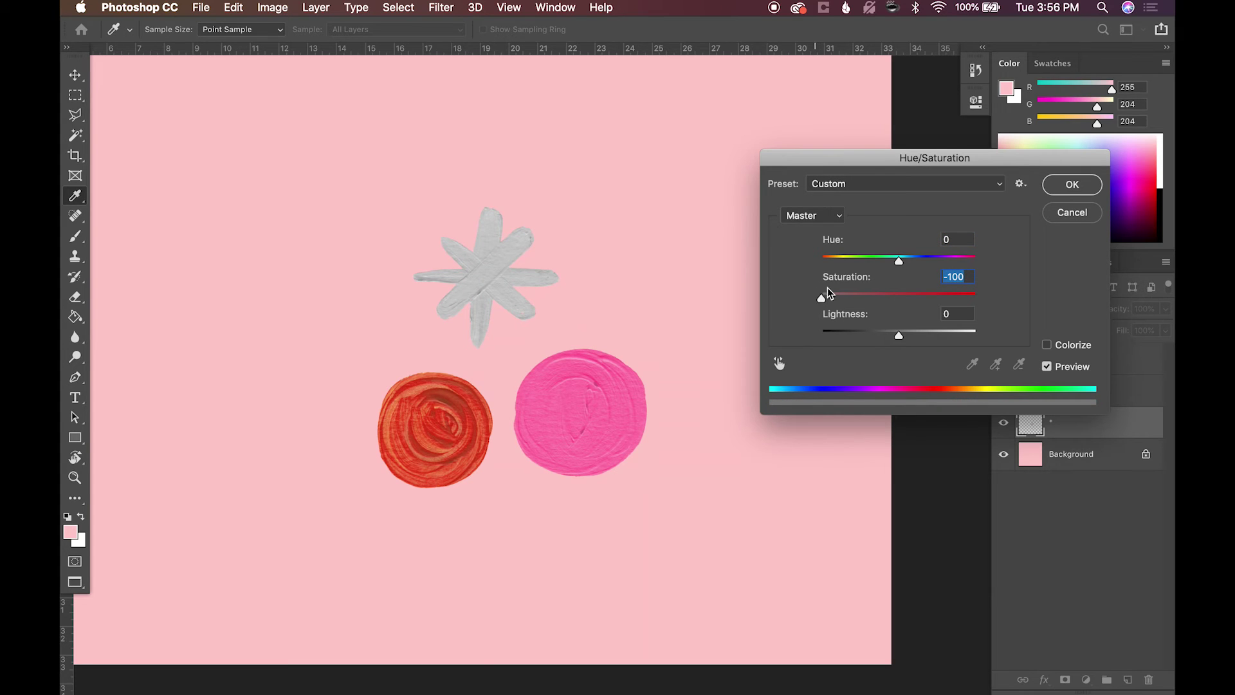
{"action": "left_click", "coordinate": [1072, 185]}
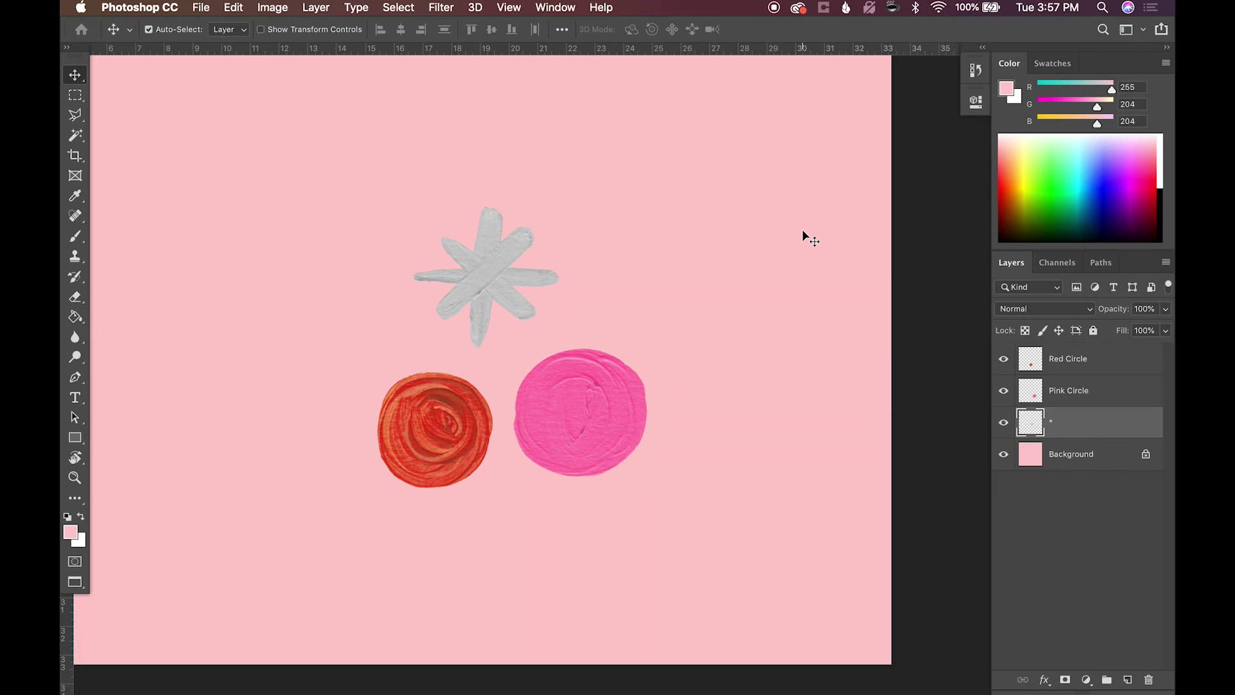
Brighten the grey asterisk to white with Levels, white input set to 207
{"action": "key", "text": "super+l"}
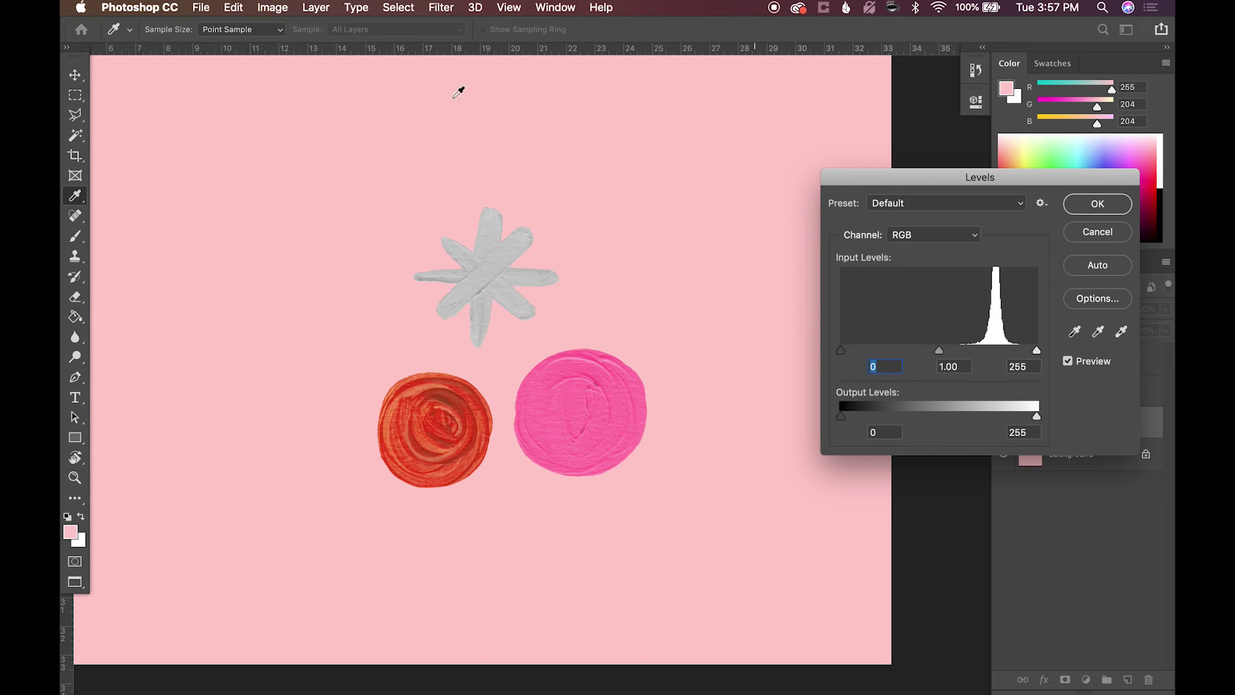
{"action": "key", "text": "Escape"}
{"action": "left_click", "coordinate": [280, 9]}
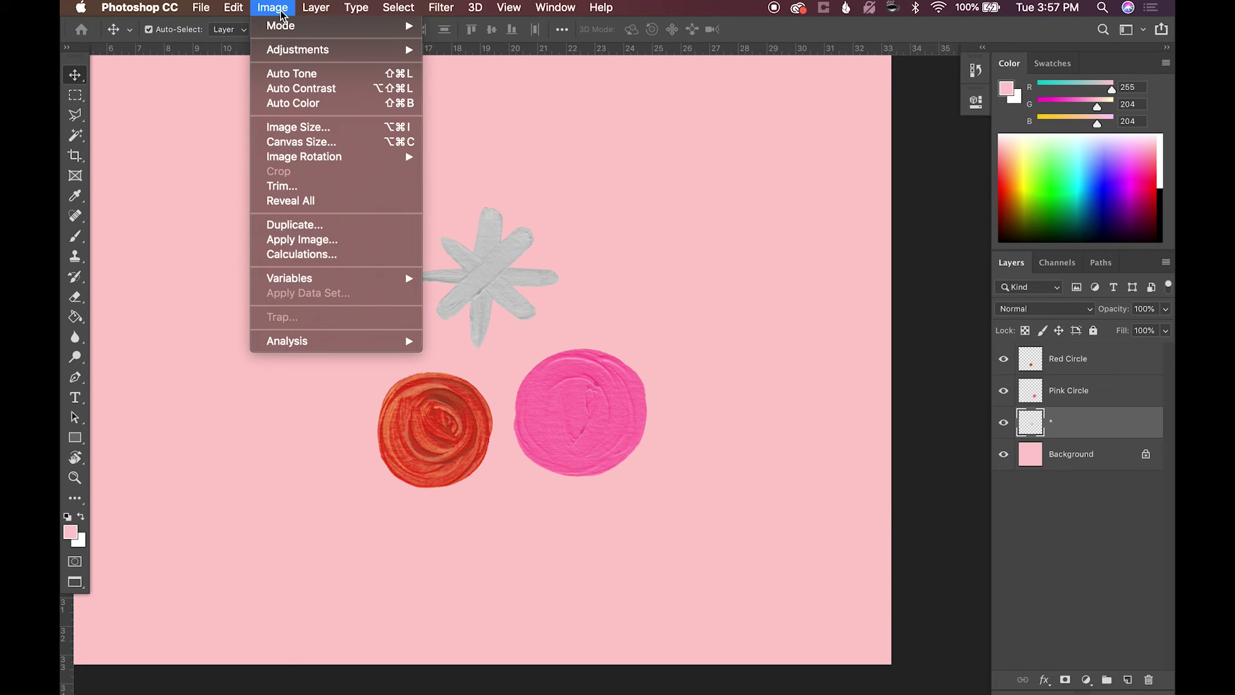
{"action": "mouse_move", "coordinate": [302, 51]}
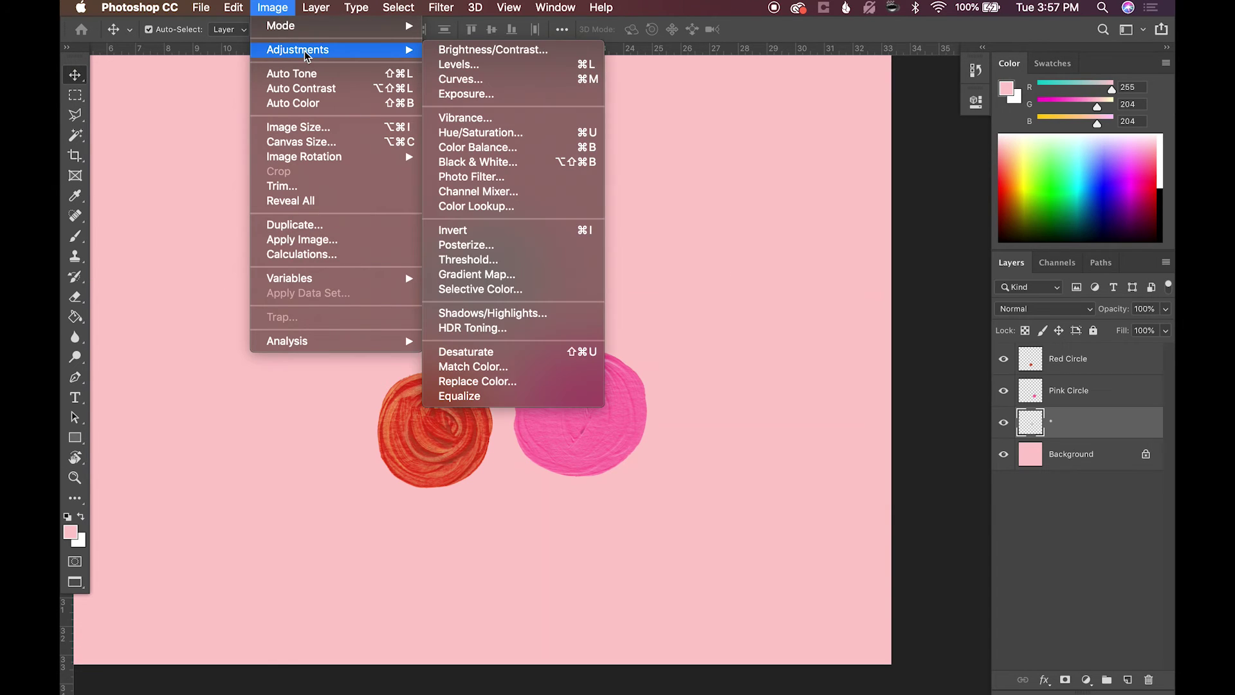
{"action": "left_click", "coordinate": [463, 66]}
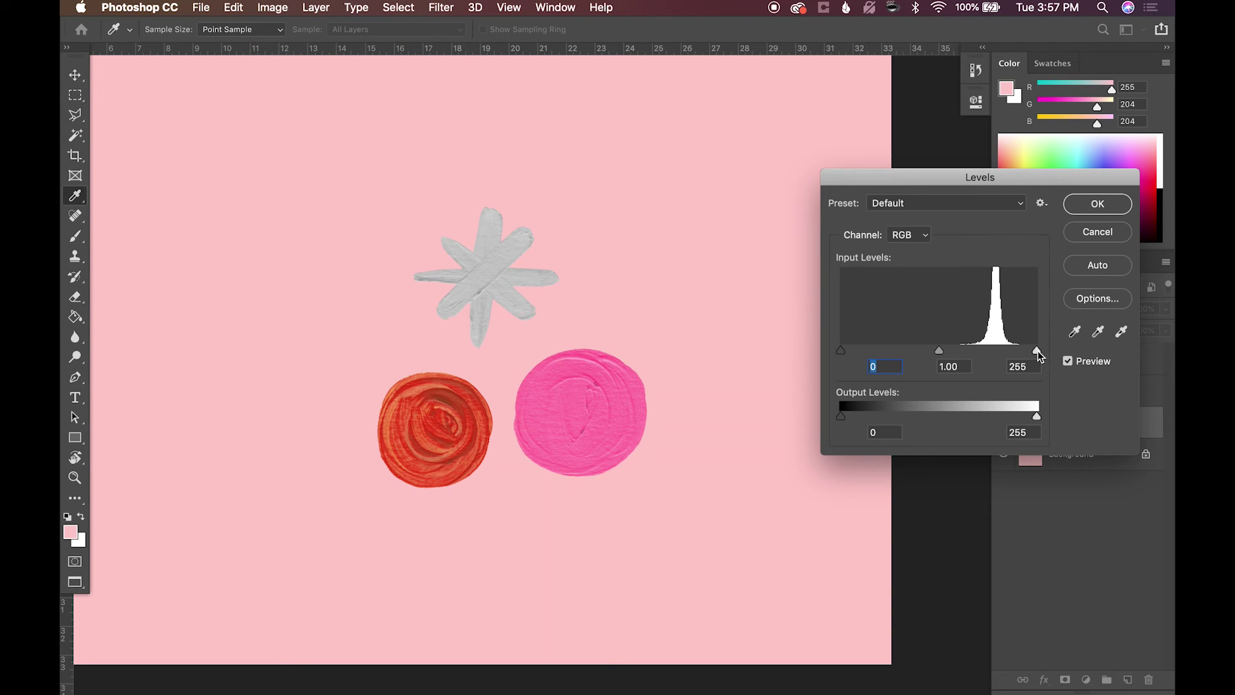
{"action": "left_click_drag", "start_coordinate": [1038, 353], "coordinate": [1003, 353]}
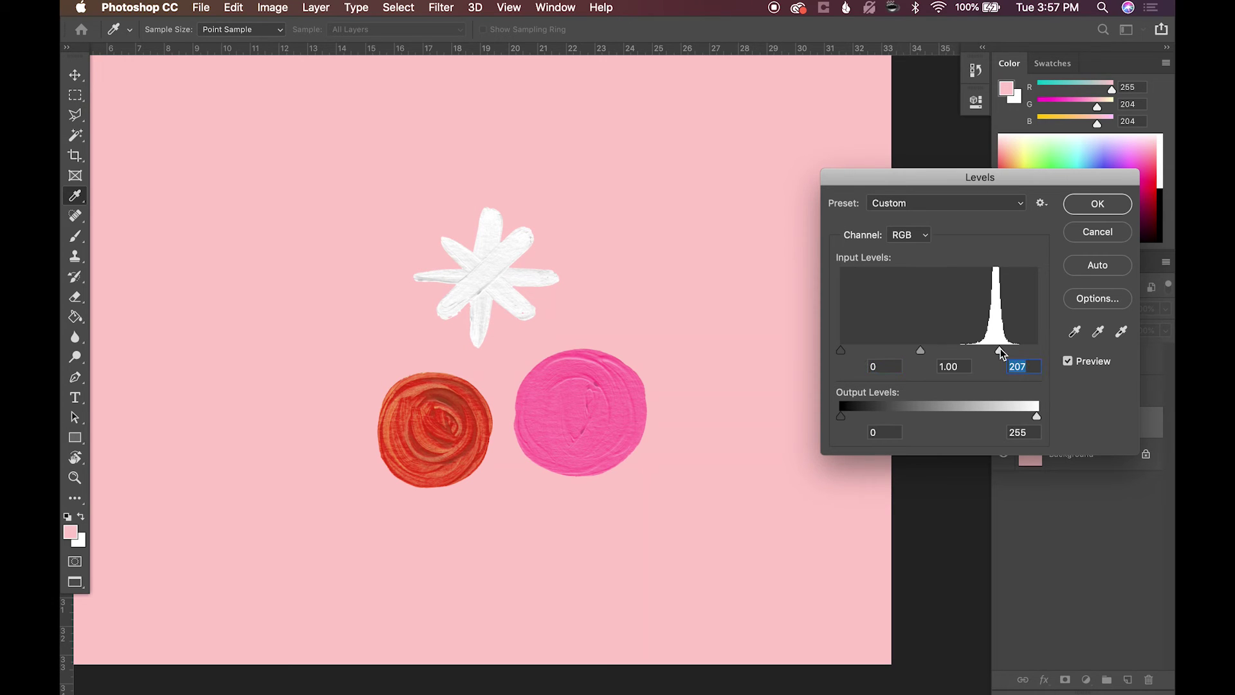
{"action": "left_click", "coordinate": [1113, 203]}
{"action": "scroll", "coordinate": [551, 398], "scroll_direction": "left", "scroll_amount": 3}
{"action": "scroll", "coordinate": [551, 398], "scroll_direction": "down", "scroll_amount": 1}
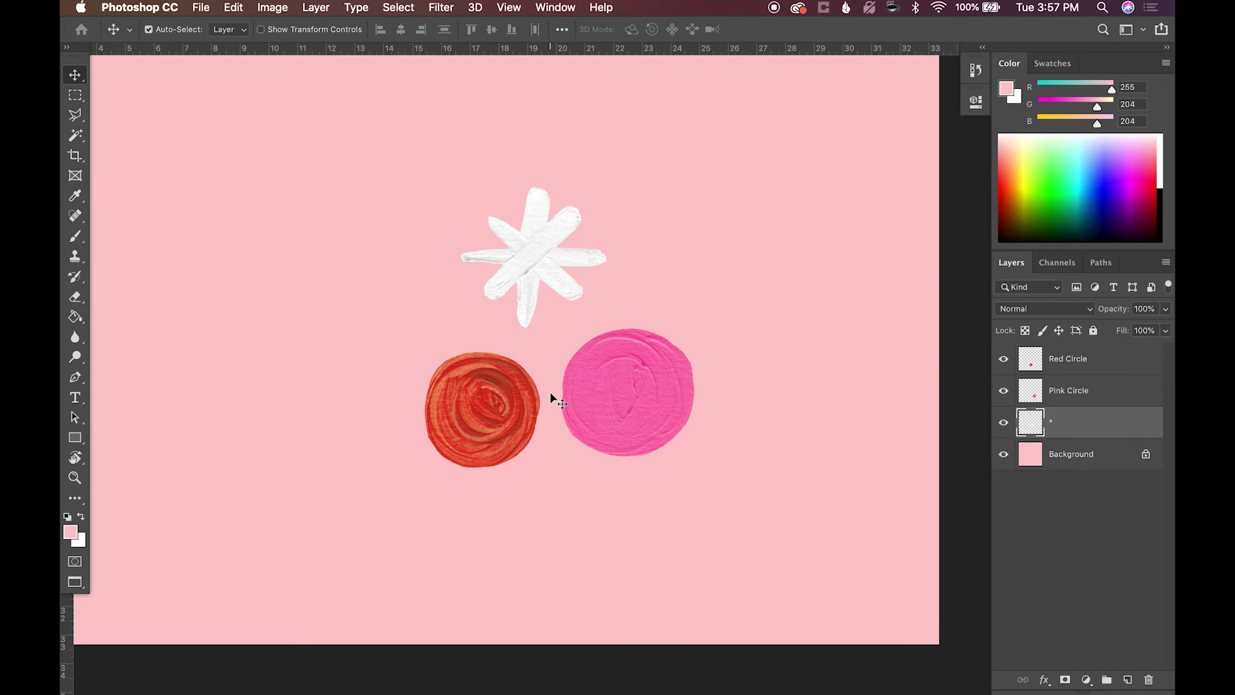
{"action": "key", "text": "z"}
{"action": "left_click_drag", "start_coordinate": [551, 398], "coordinate": [585, 386]}
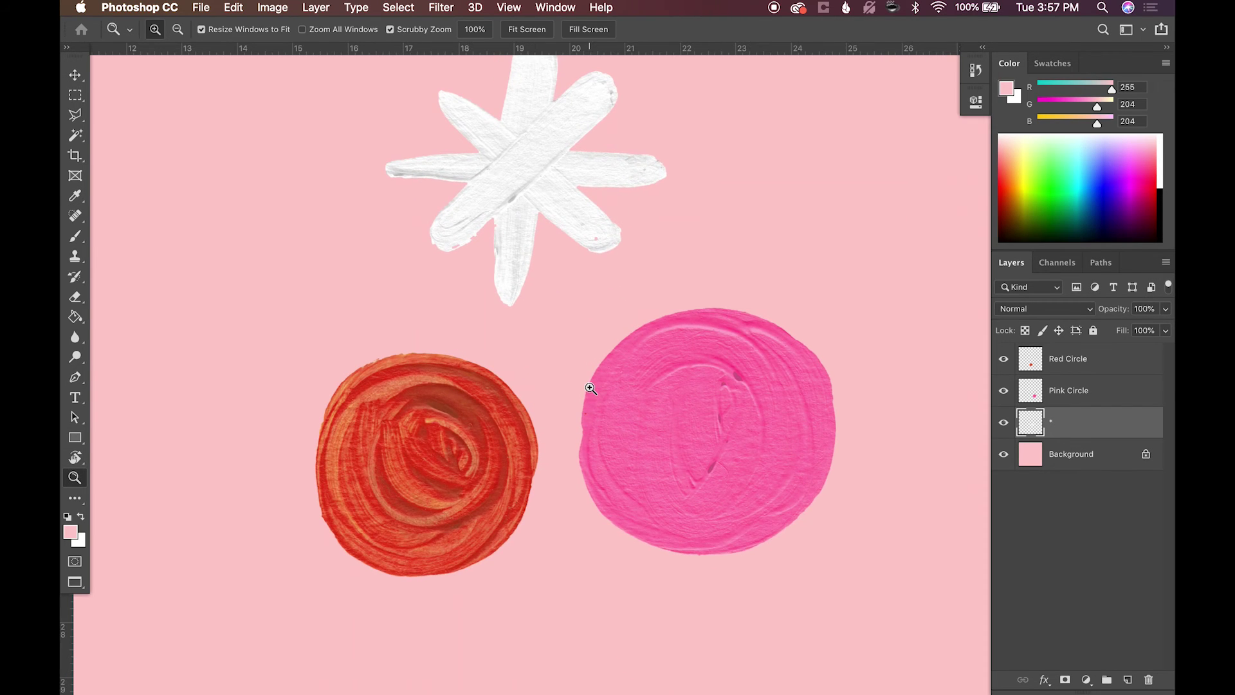
{"action": "scroll", "coordinate": [585, 386], "scroll_direction": "up", "scroll_amount": 2}
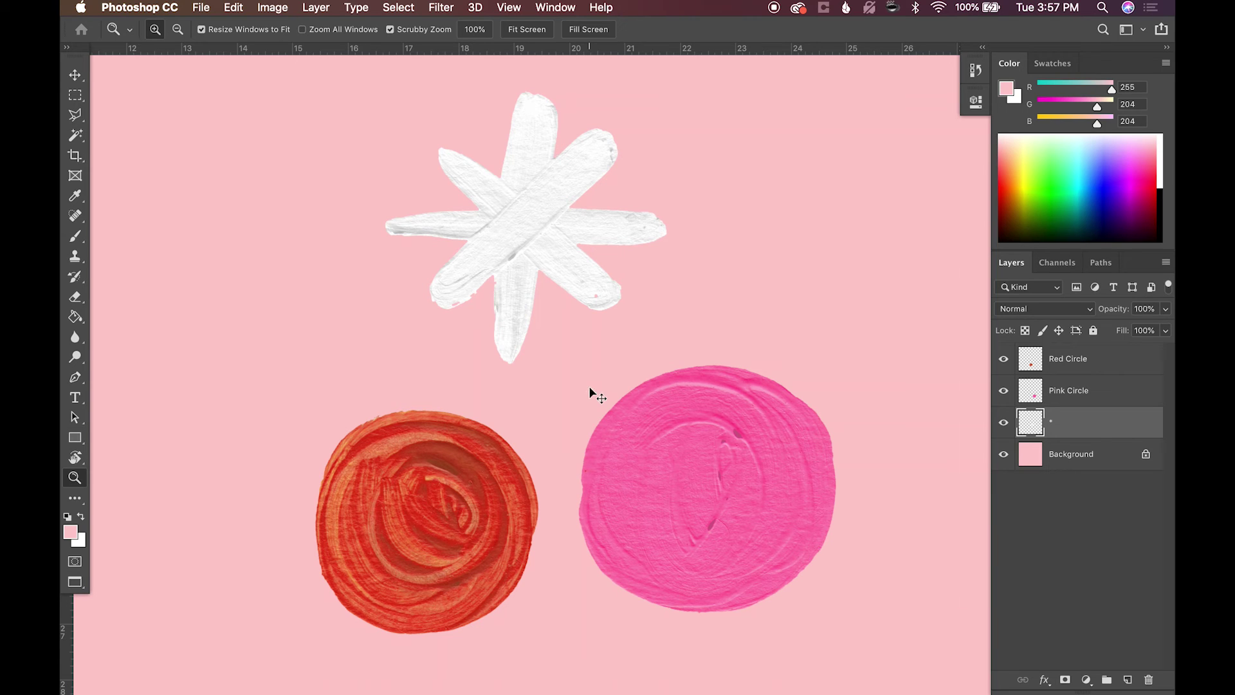
Move the coral circle over the pink circle, set the asterisk on it, and raise the asterisk layer to the top
{"action": "key", "text": "v"}
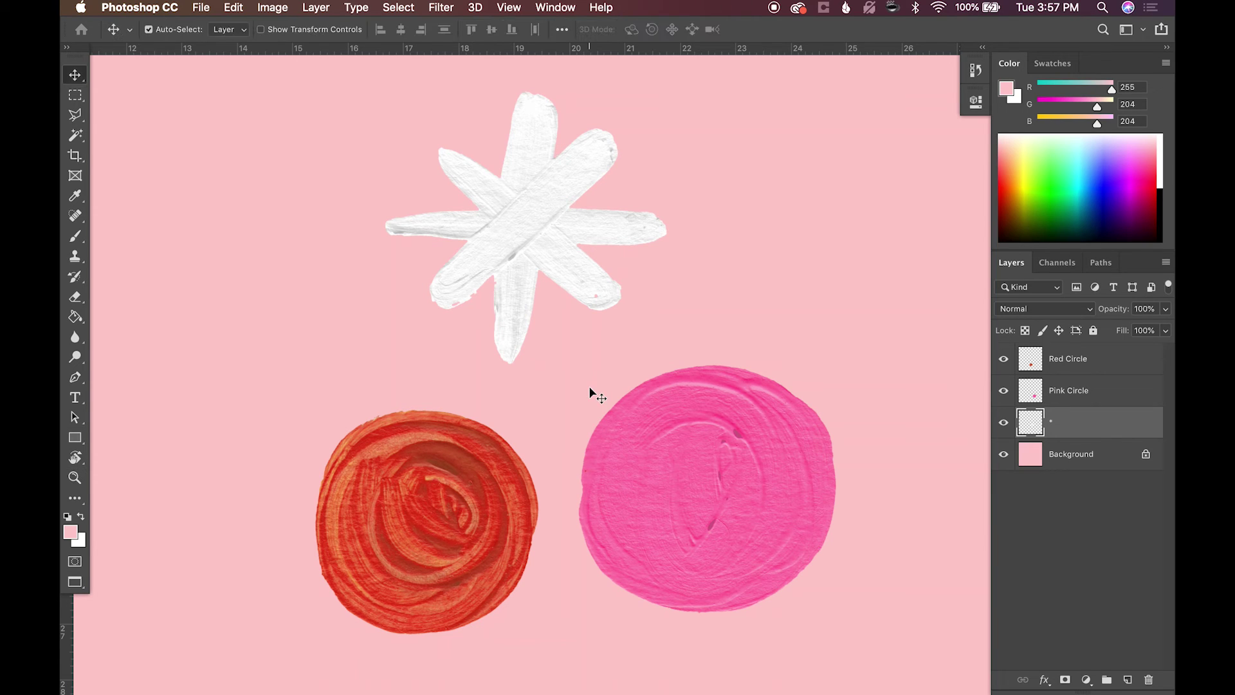
{"action": "left_click", "coordinate": [500, 497]}
{"action": "left_click_drag", "start_coordinate": [499, 497], "coordinate": [731, 423]}
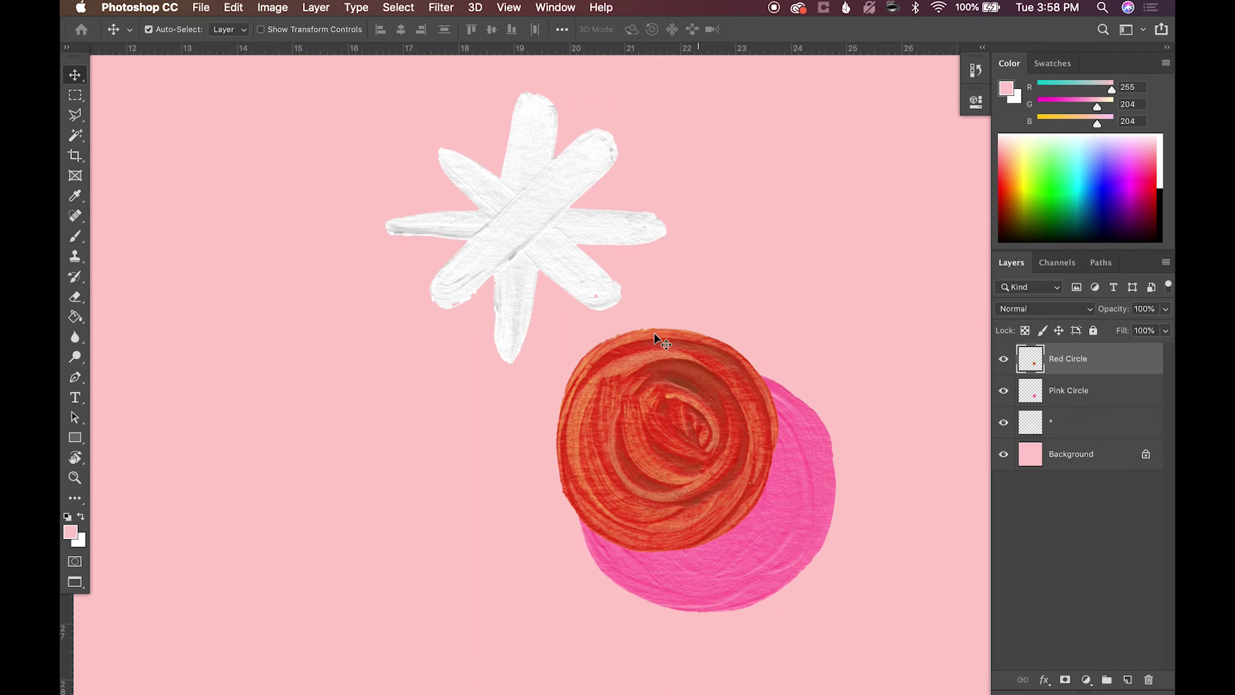
{"action": "left_click_drag", "start_coordinate": [544, 228], "coordinate": [594, 351]}
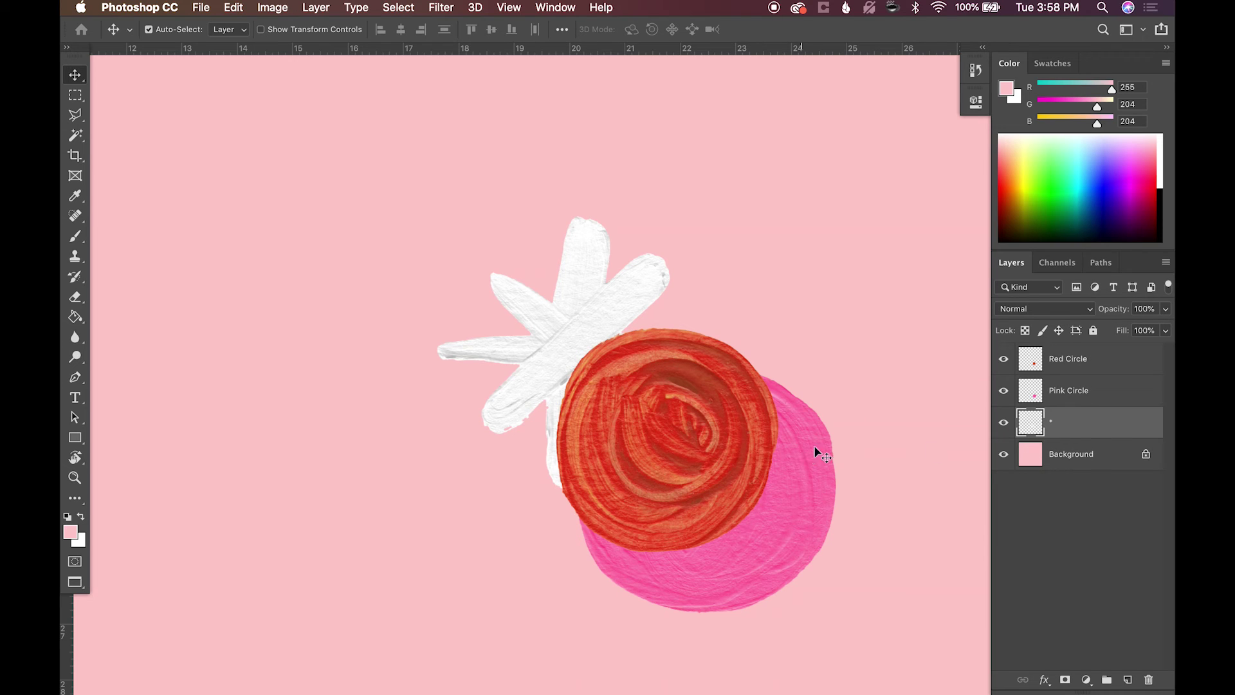
{"action": "left_click_drag", "start_coordinate": [1037, 419], "coordinate": [1062, 349]}
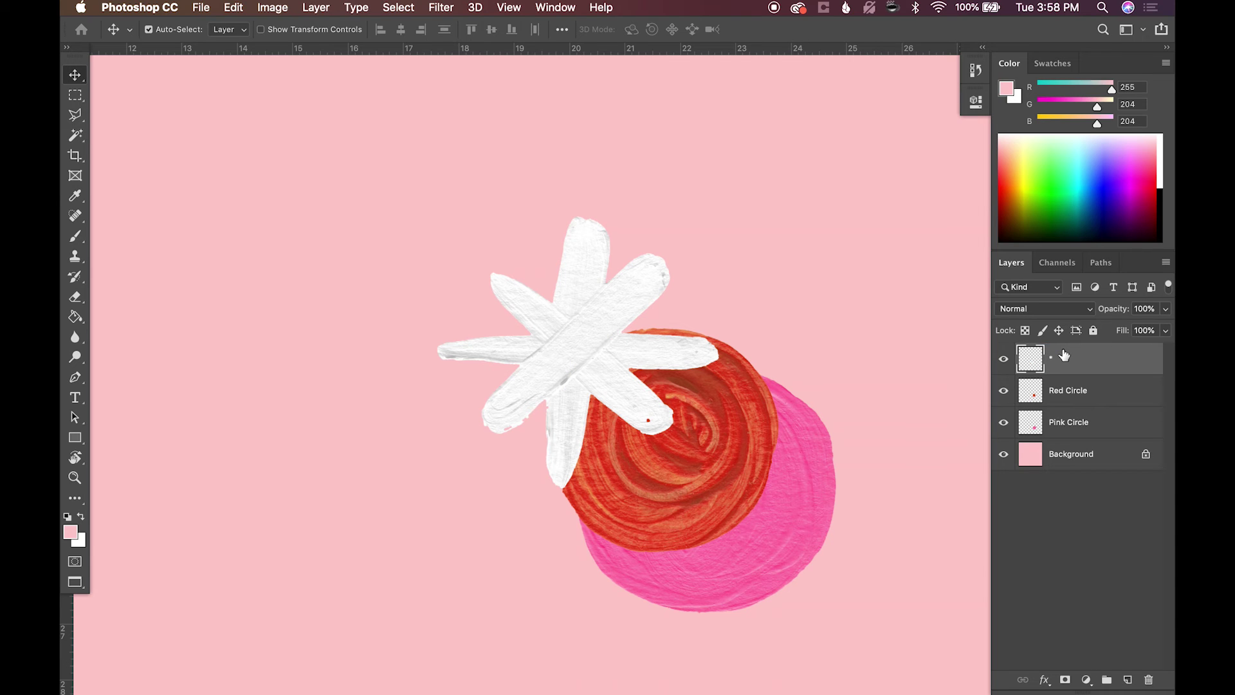
Scale the asterisk to 65.6% and move it onto the coral circle's upper-left edge
{"action": "key", "text": "super+t"}
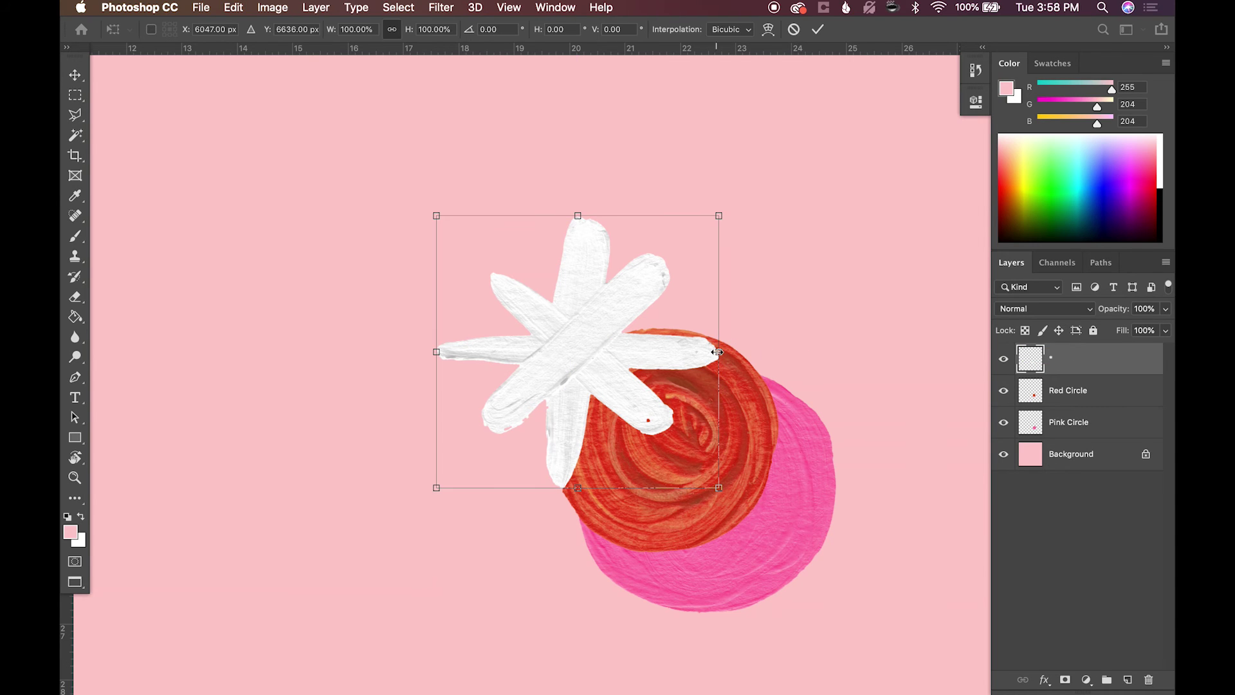
{"action": "left_click_drag", "start_coordinate": [718, 352], "coordinate": [621, 351]}
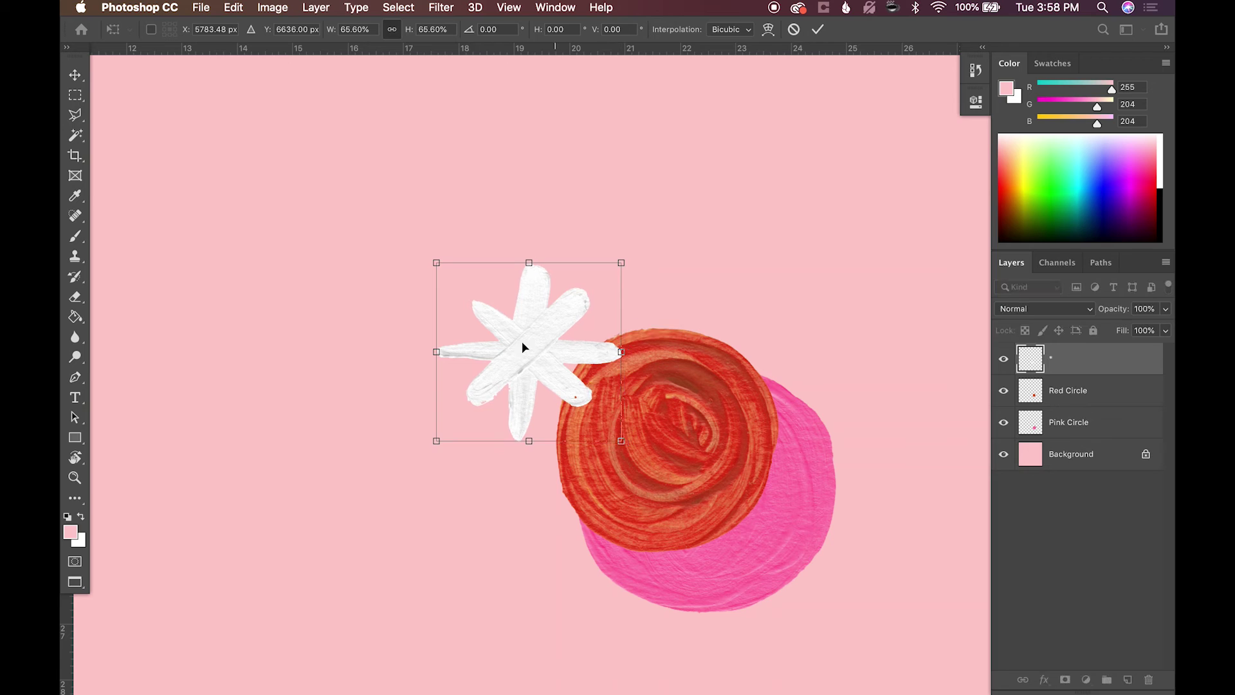
{"action": "left_click_drag", "start_coordinate": [523, 347], "coordinate": [582, 348]}
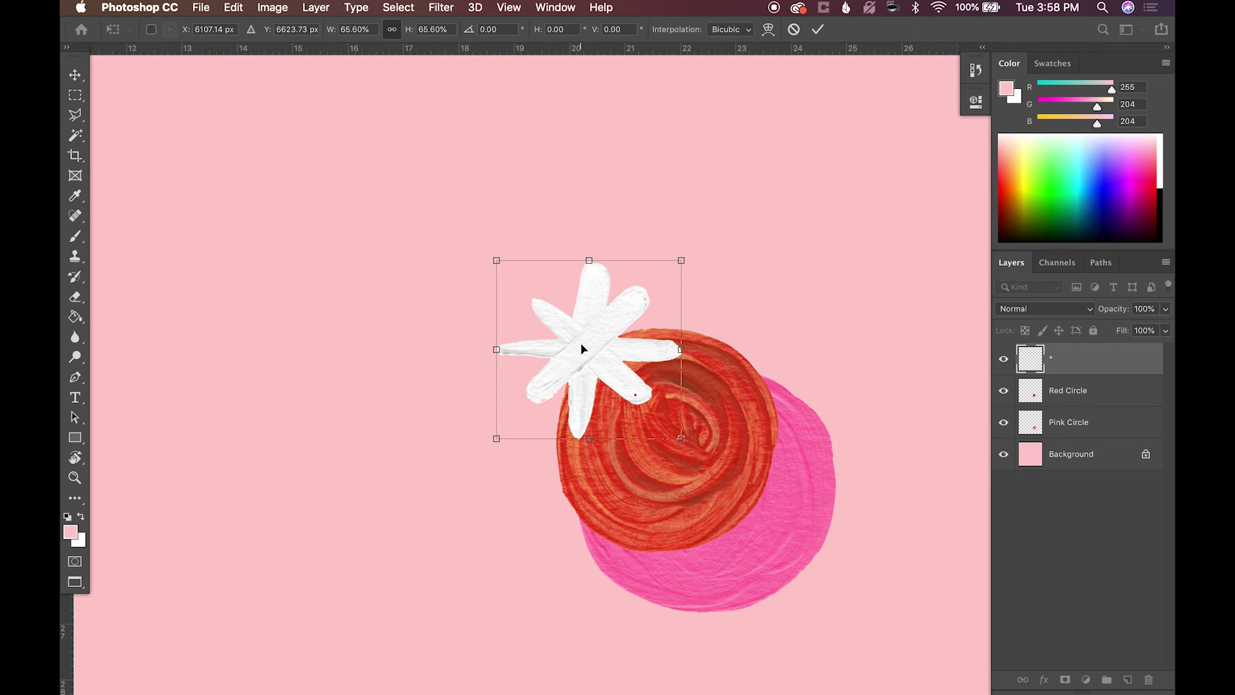
{"action": "key", "text": "Return"}
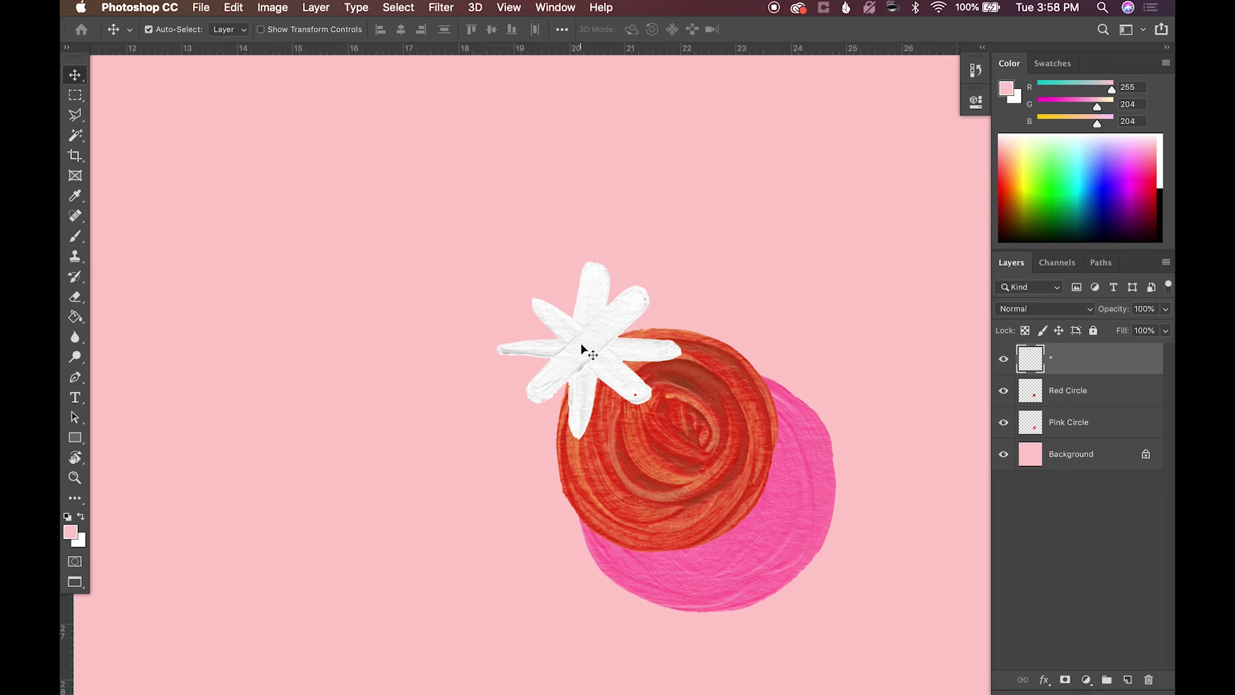
{"action": "key", "text": "super+minus"}
{"action": "key", "text": "super+minus"}
{"action": "key", "text": "super+minus"}
{"action": "key", "text": "super+minus"}
Try grouping the asterisk and circle layers and nudging the asterisk, then undo it
{"action": "key", "text": "z"}
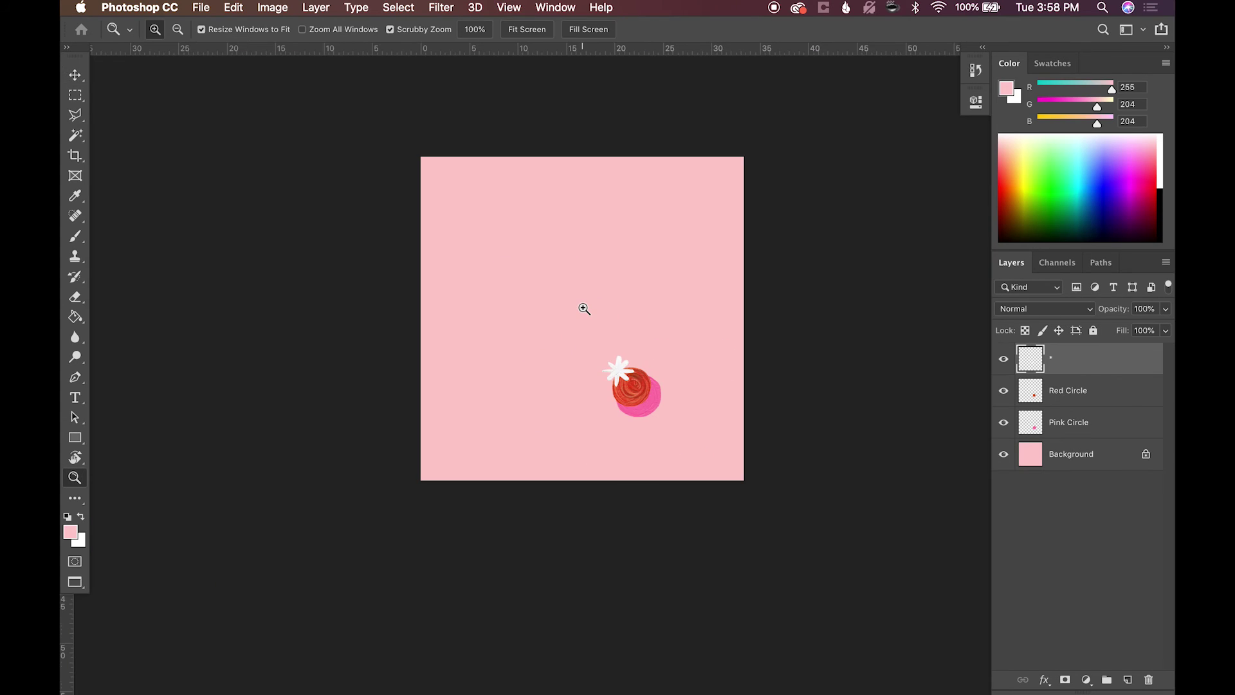
{"action": "left_click", "coordinate": [585, 309]}
{"action": "left_click", "coordinate": [584, 308]}
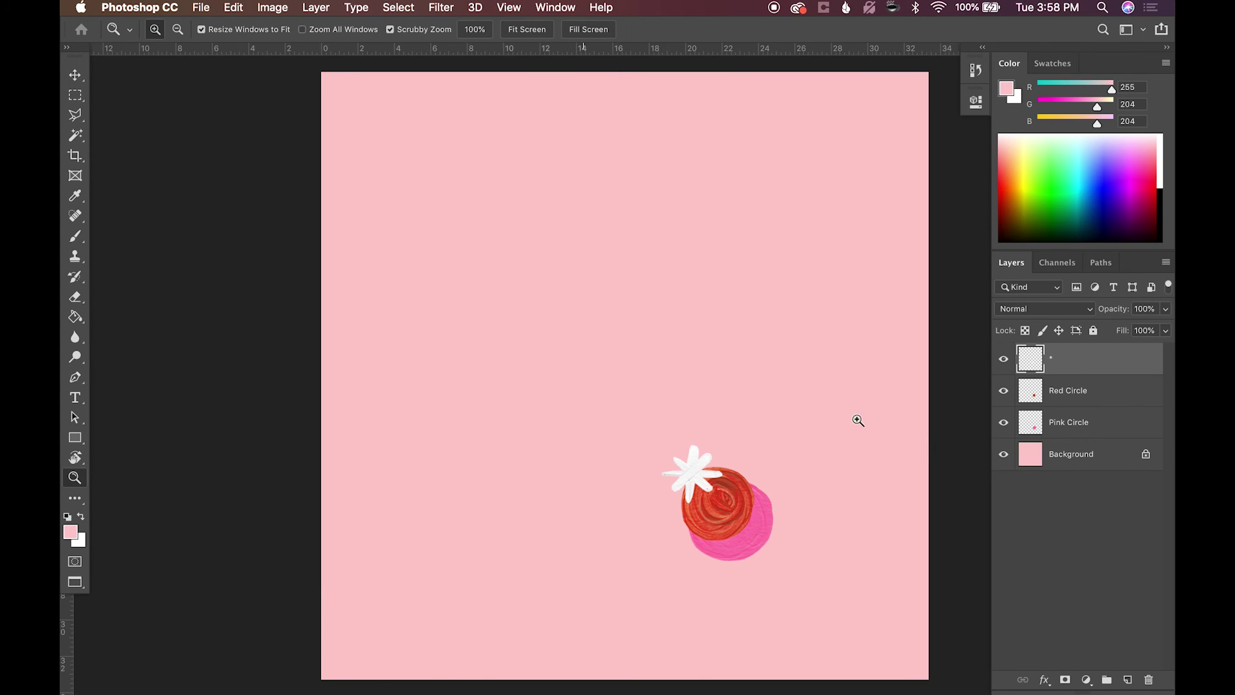
{"action": "left_click", "coordinate": [1065, 430], "text": "shift"}
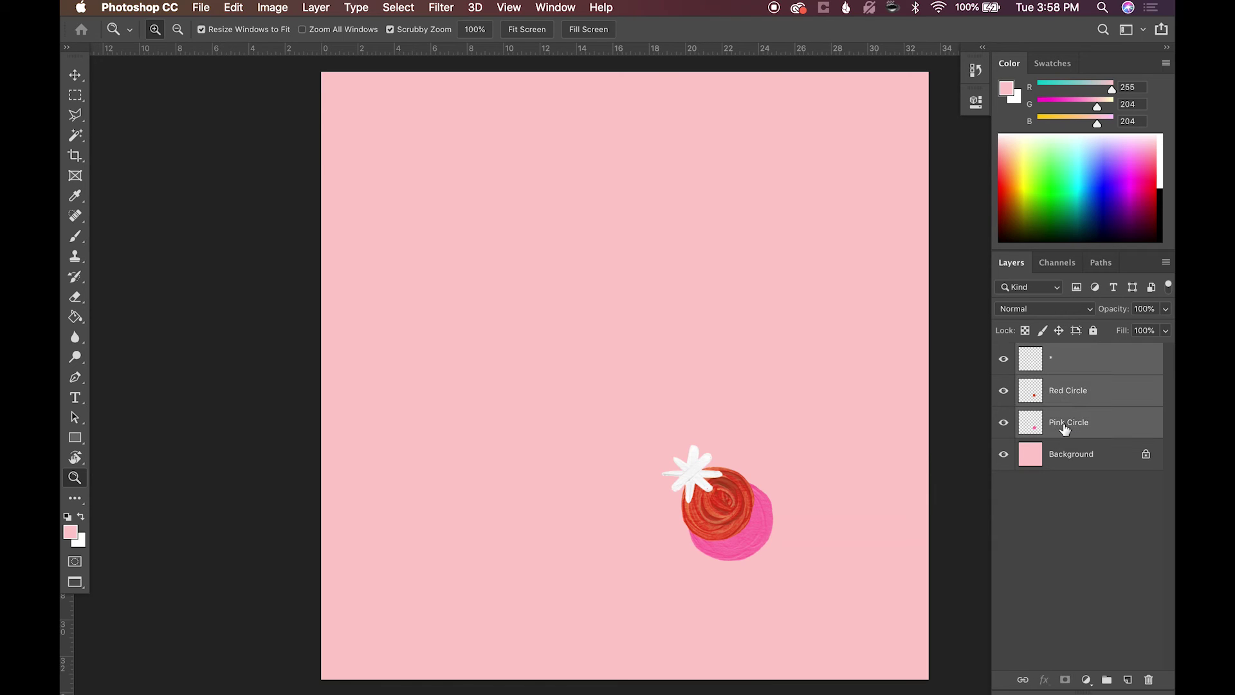
{"action": "key", "text": "super+g"}
{"action": "left_click", "coordinate": [1021, 353]}
{"action": "key", "text": "v"}
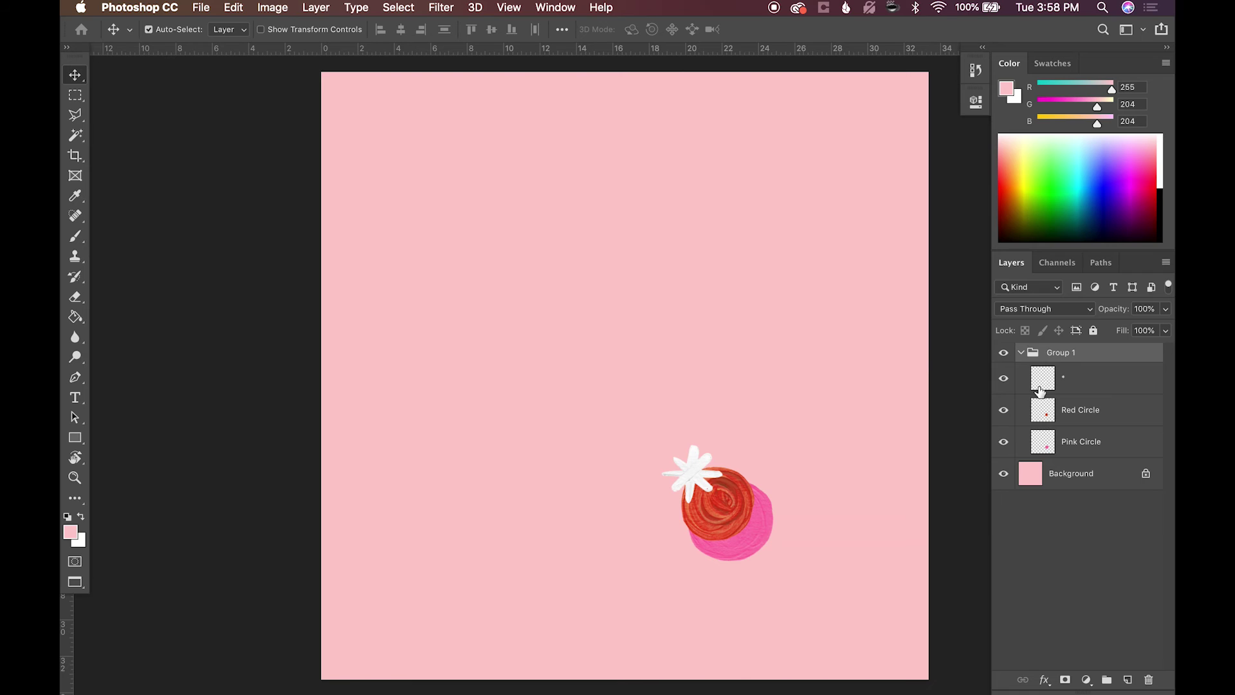
{"action": "left_click", "coordinate": [1042, 394]}
{"action": "mouse_move", "coordinate": [673, 507]}
{"action": "left_mouse_down"}
{"action": "mouse_move", "coordinate": [681, 484]}
{"action": "mouse_move", "coordinate": [666, 492]}
{"action": "left_mouse_up"}
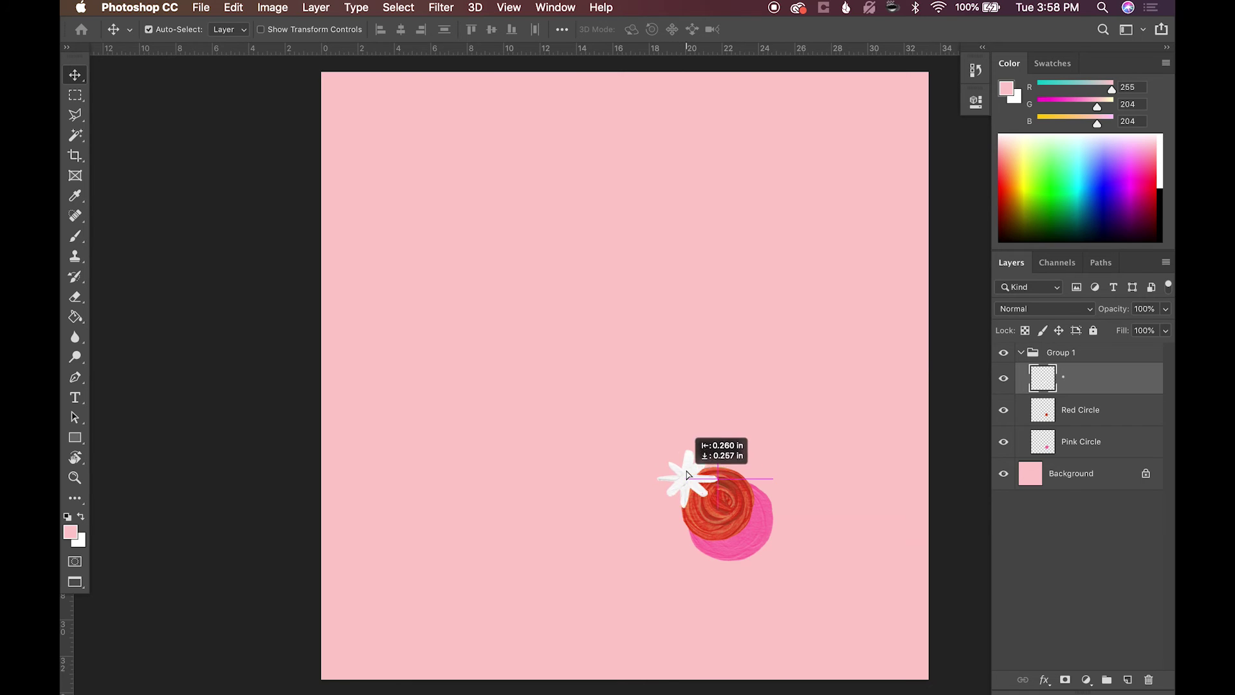
{"action": "key", "text": "super+z"}
{"action": "key", "text": "super+z"}
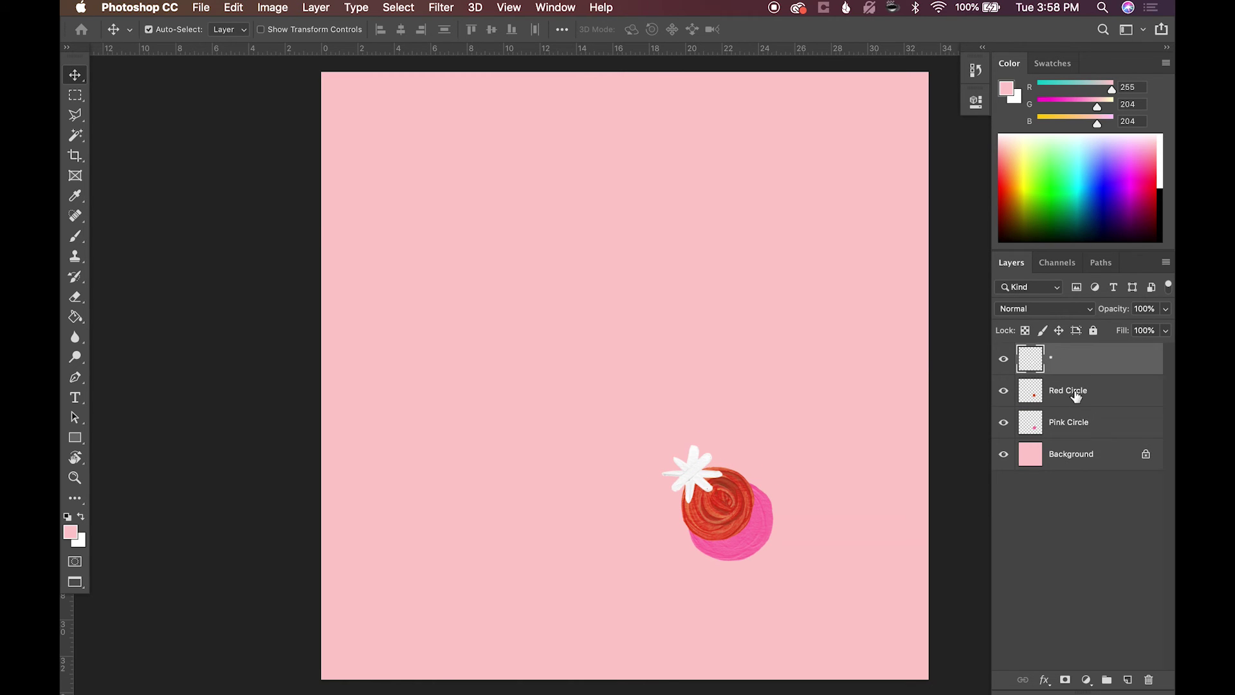
Merge the asterisk and both circles into one layer and move it near the canvas centre
{"action": "left_click", "coordinate": [1072, 426], "text": "shift"}
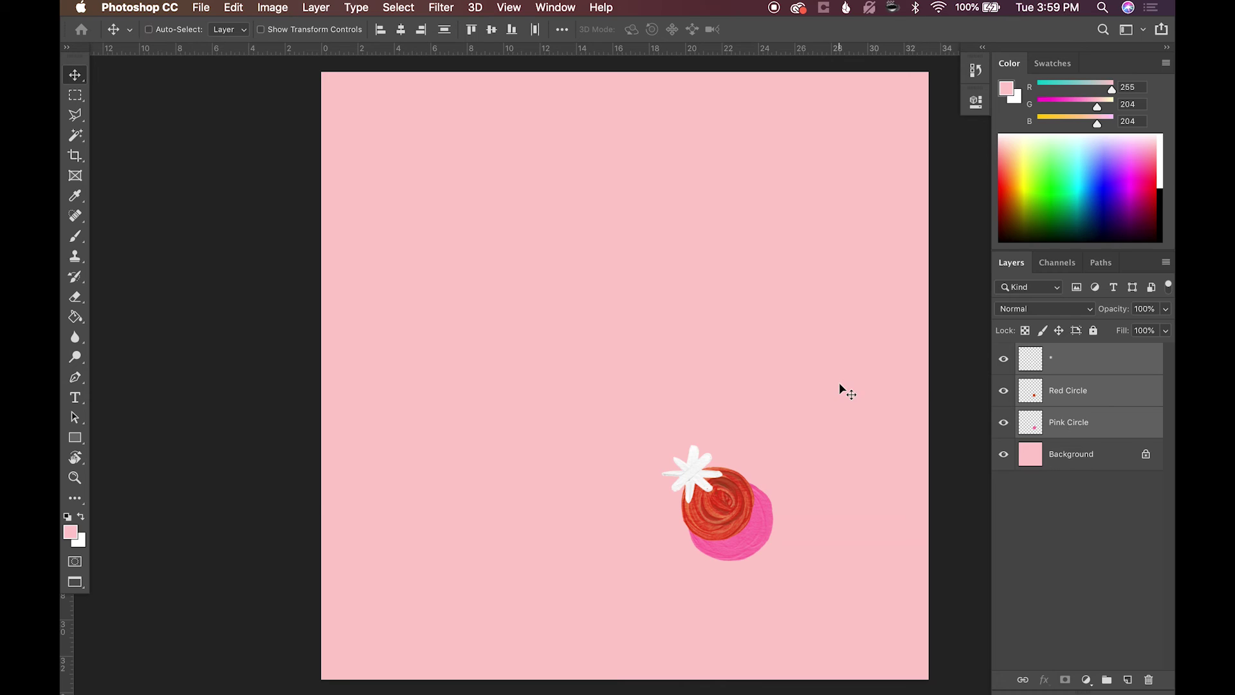
{"action": "key", "text": "super+e"}
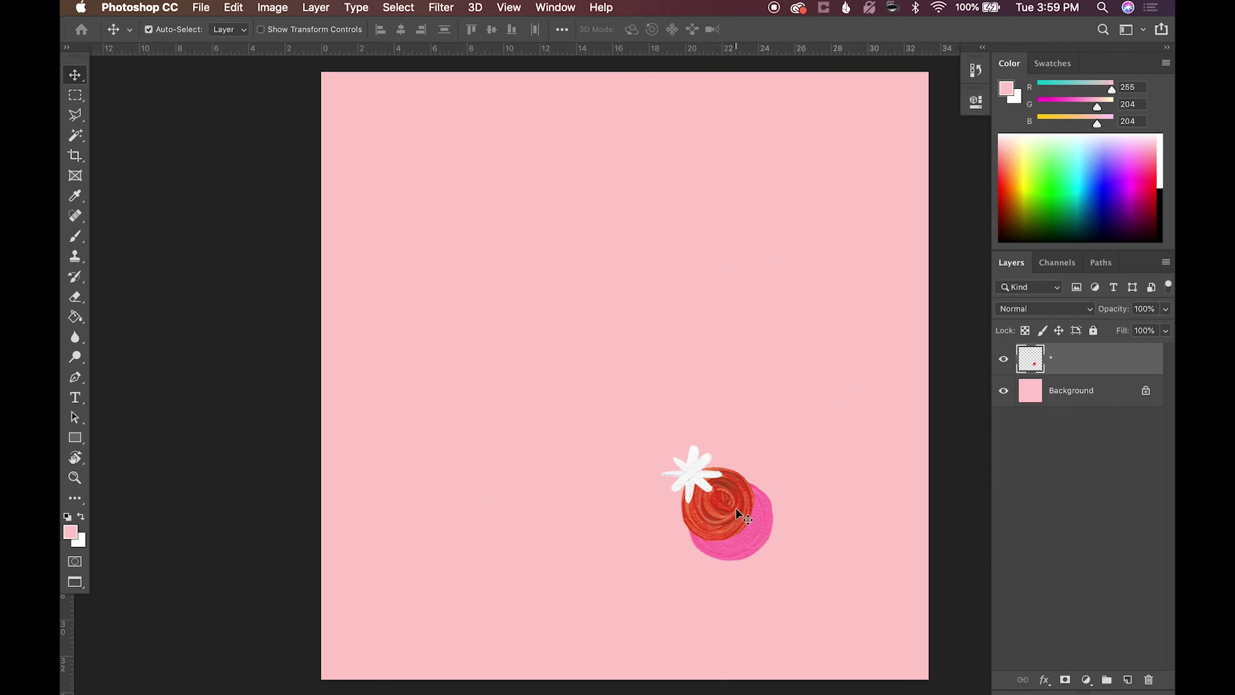
{"action": "left_click_drag", "start_coordinate": [737, 531], "coordinate": [646, 401]}
{"action": "key", "text": "super+t"}
Duplicate the motif twice, placing evenly spaced copies leftward out to the canvas's left edge
{"action": "key", "text": "Return"}
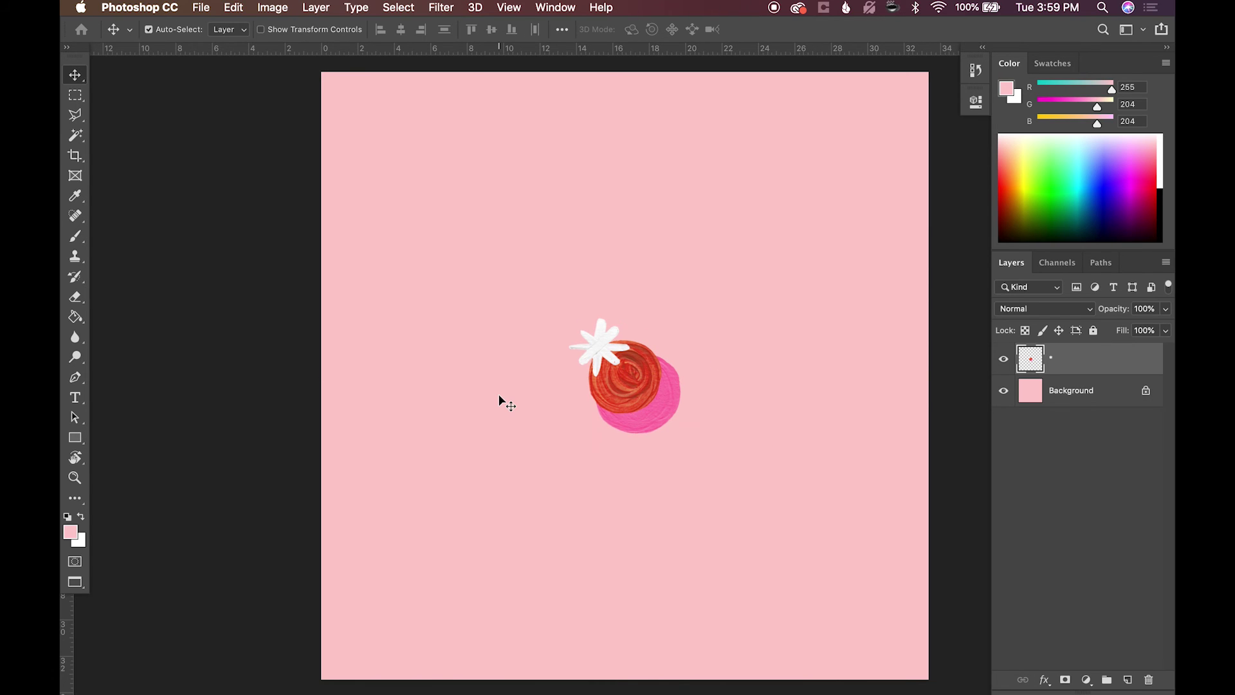
{"action": "key", "text": "super"}
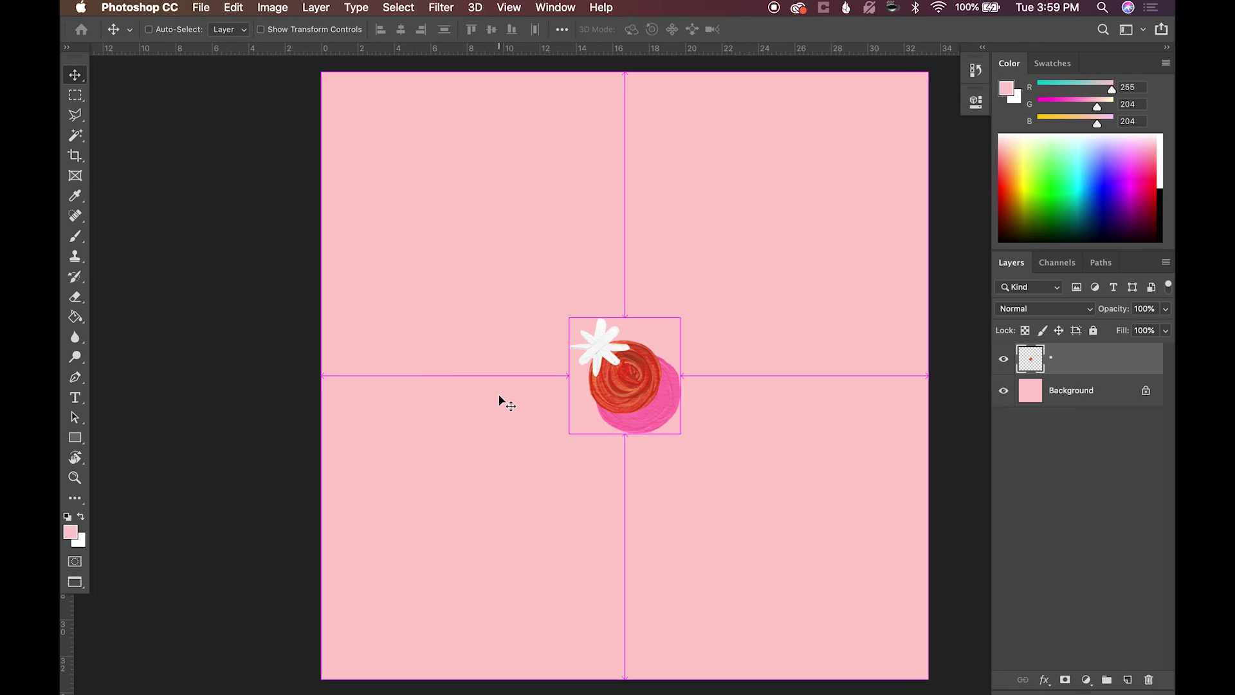
{"action": "key", "text": "super"}
{"action": "key", "text": "super+j"}
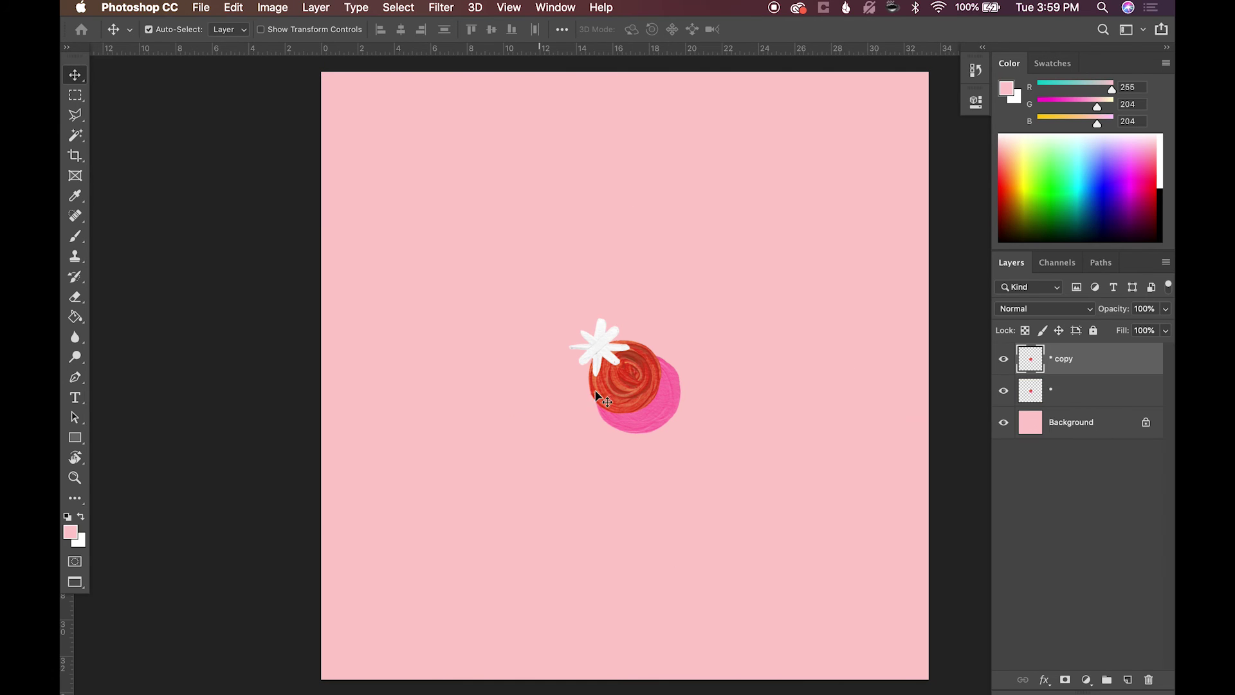
{"action": "left_click_drag", "start_coordinate": [601, 391], "coordinate": [466, 391]}
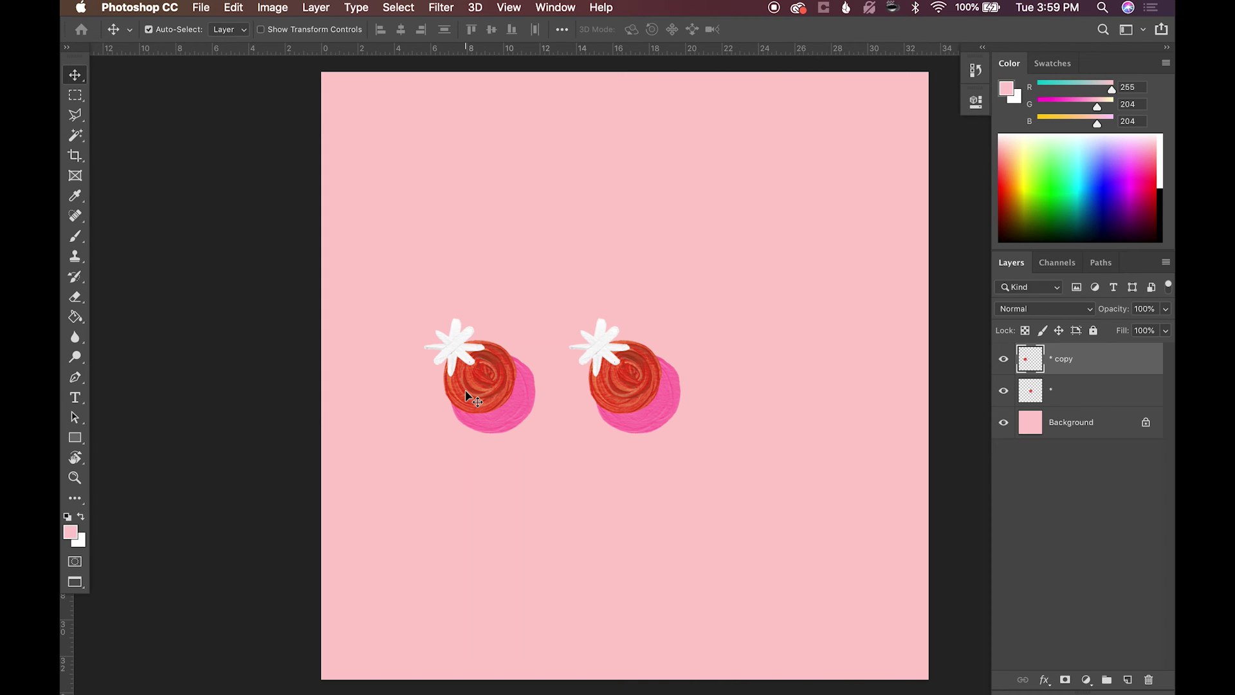
{"action": "key", "text": "super+j"}
{"action": "left_click_drag", "start_coordinate": [504, 395], "coordinate": [362, 393]}
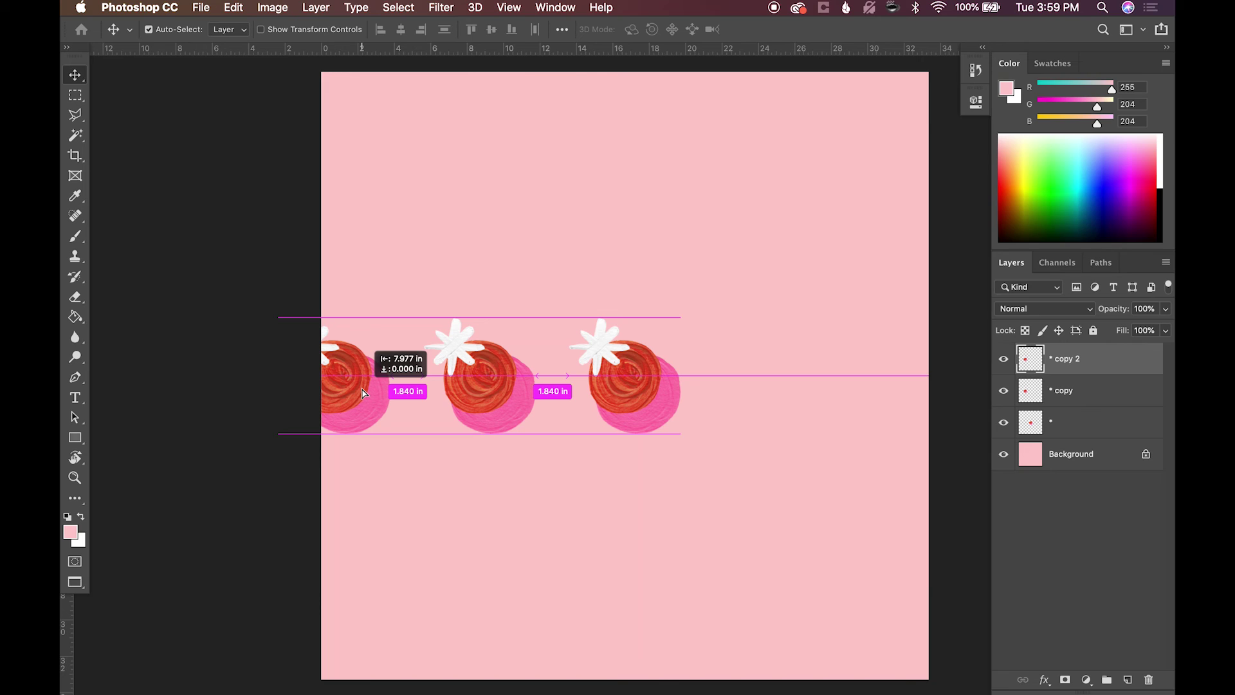
{"action": "left_click_drag", "start_coordinate": [363, 392], "coordinate": [363, 392]}
Copy the right motif further right with equal spacing, running off the right edge
{"action": "left_click", "coordinate": [630, 391]}
{"action": "key", "text": "super"}
{"action": "left_click_drag", "start_coordinate": [631, 391], "coordinate": [926, 381]}
Merge the five motif layers into one row layer, and drag a duplicate down as a staggered second row
{"action": "left_click", "coordinate": [1070, 359]}
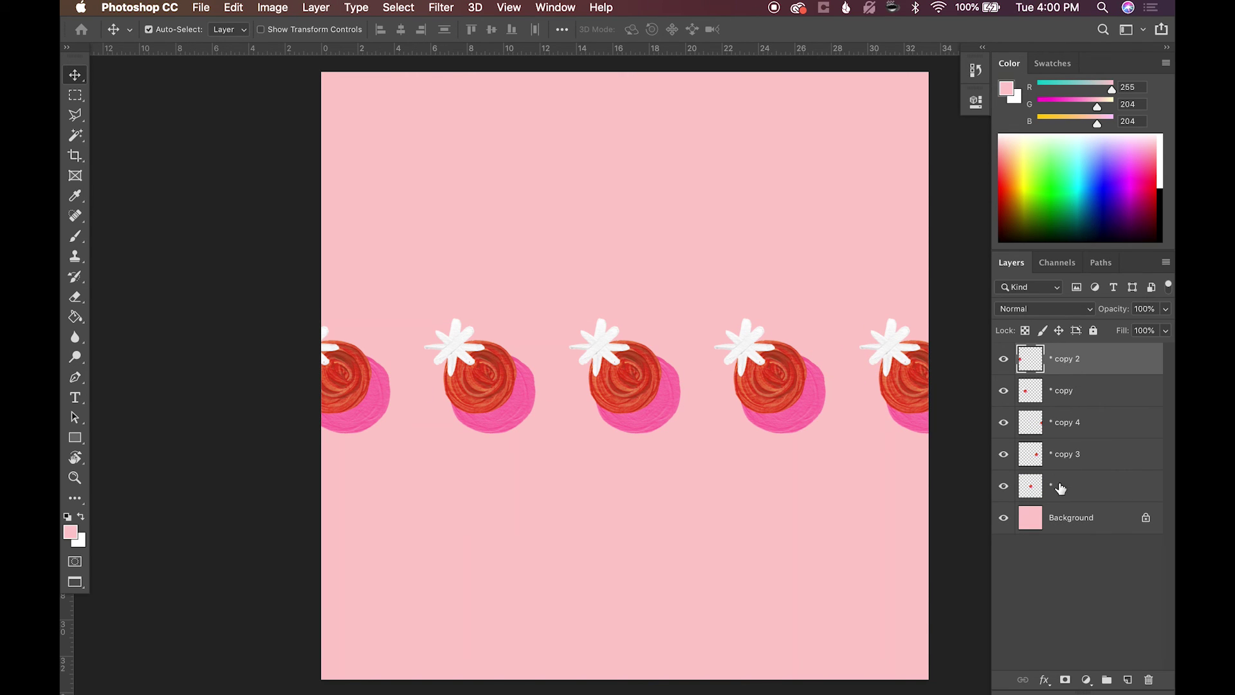
{"action": "left_click", "coordinate": [1060, 489], "text": "shift"}
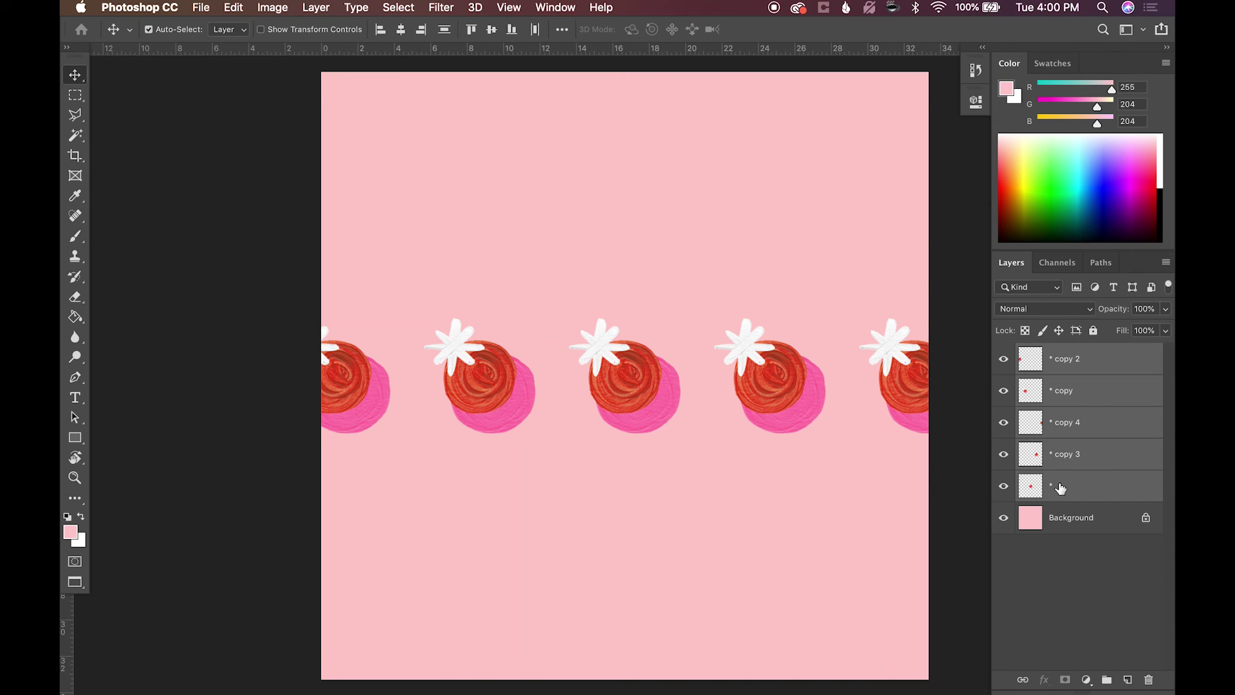
{"action": "key", "text": "super"}
{"action": "key", "text": "super+e"}
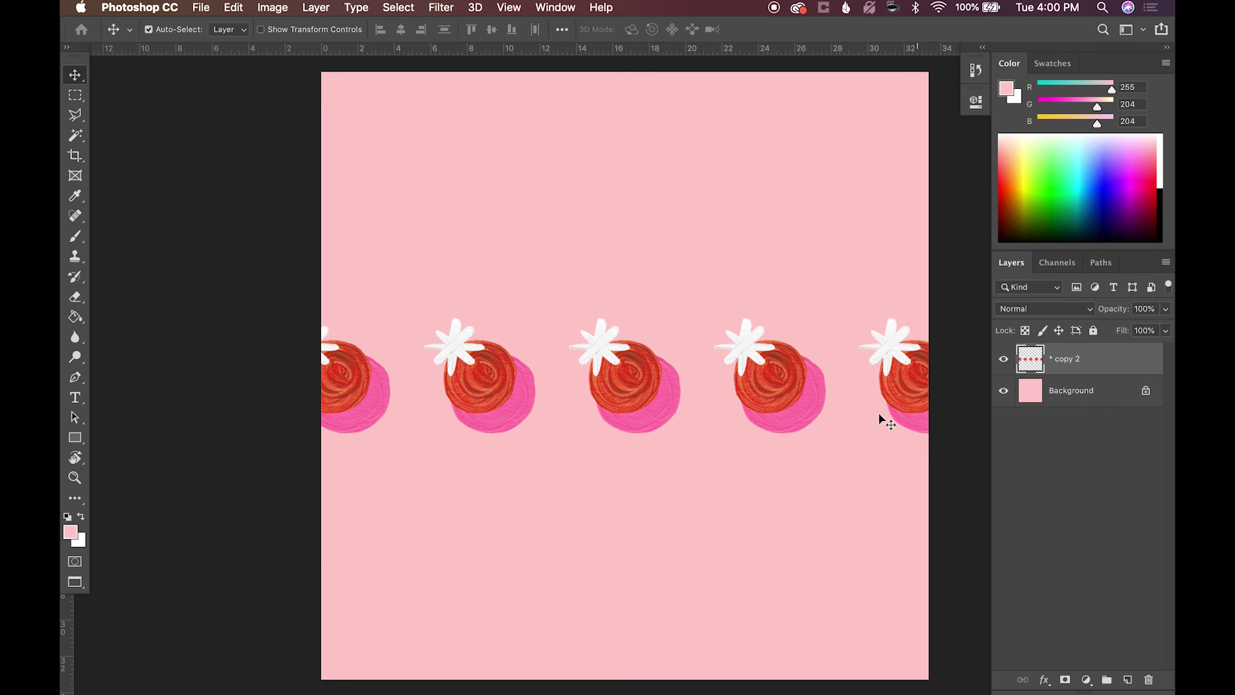
{"action": "key", "text": "super+j"}
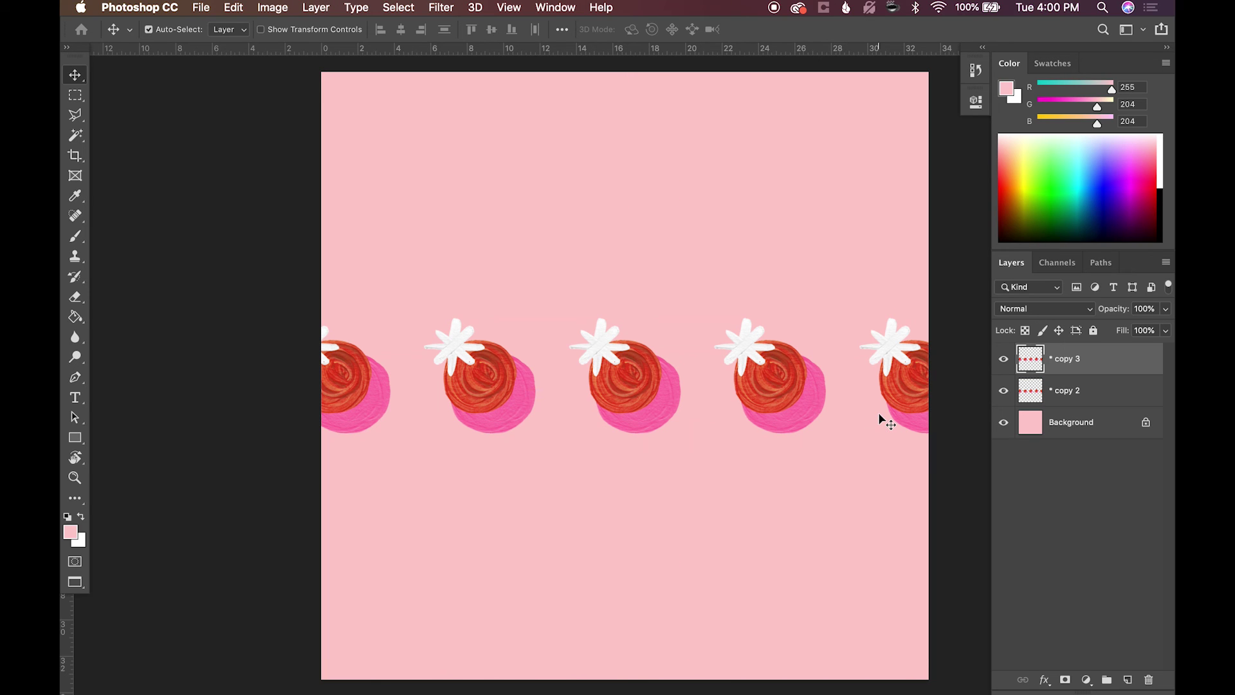
{"action": "left_click_drag", "start_coordinate": [608, 350], "coordinate": [739, 492]}
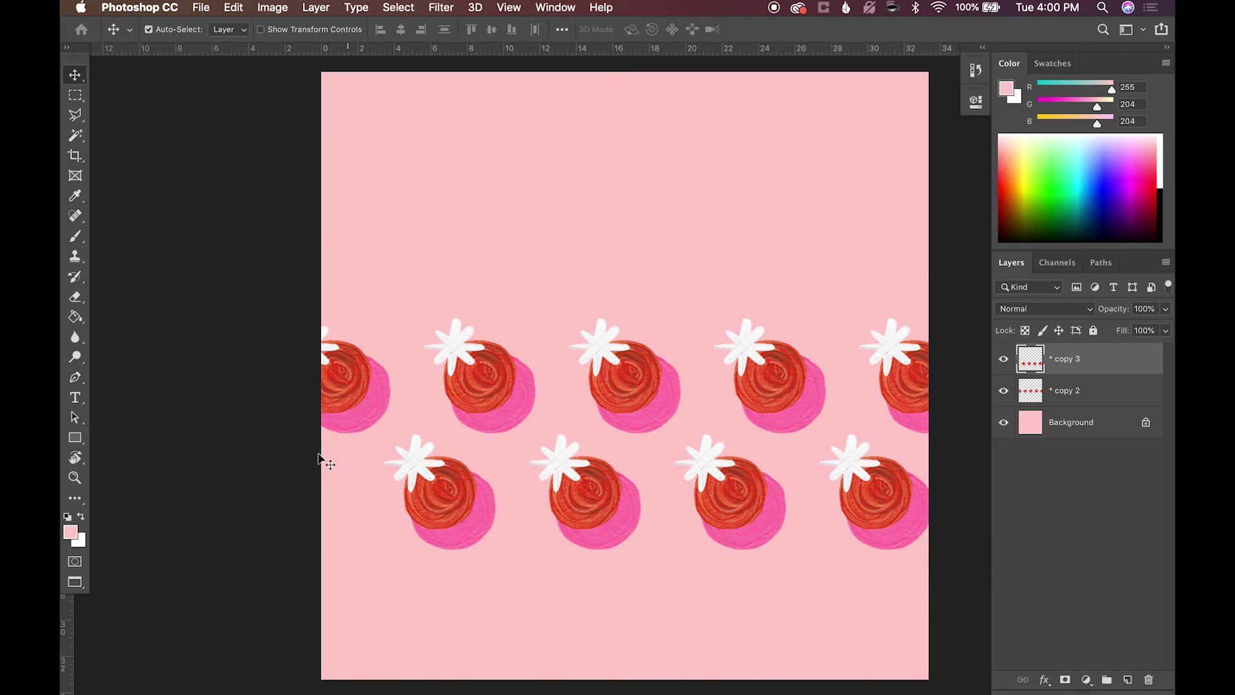
Copy the lower-left motif onto its own layer and move it to the second row's left edge
{"action": "key", "text": "m"}
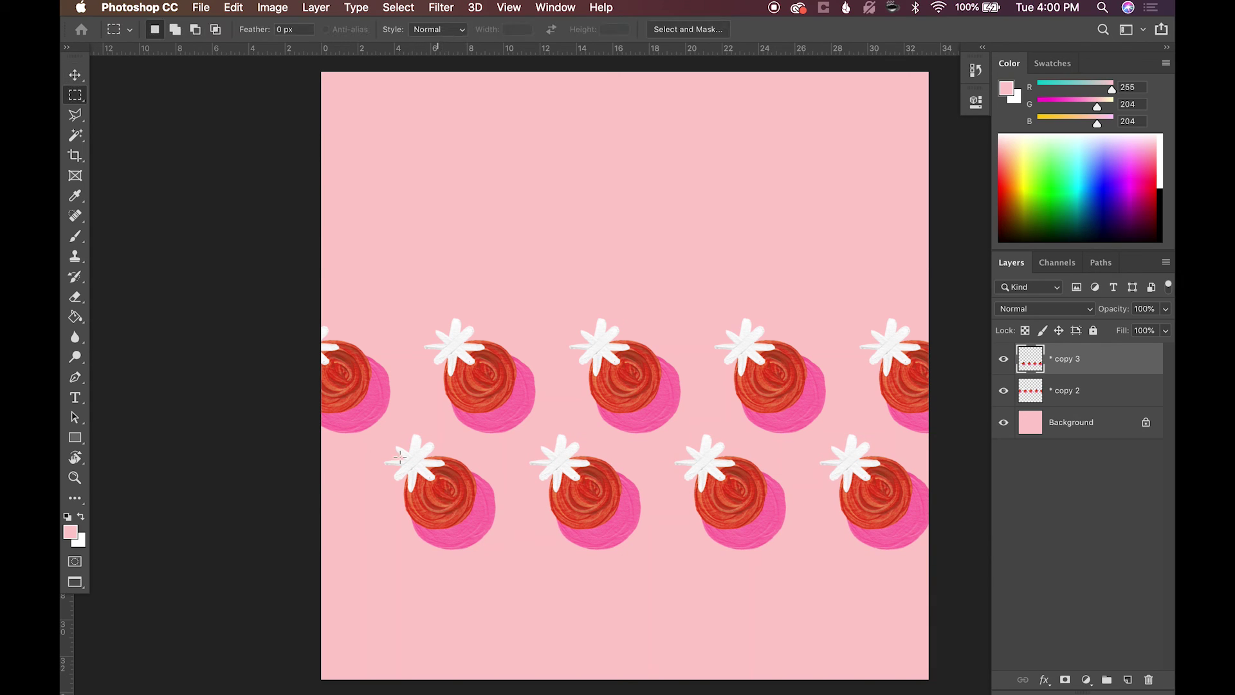
{"action": "left_click_drag", "start_coordinate": [374, 430], "coordinate": [512, 574]}
{"action": "key", "text": "super+j"}
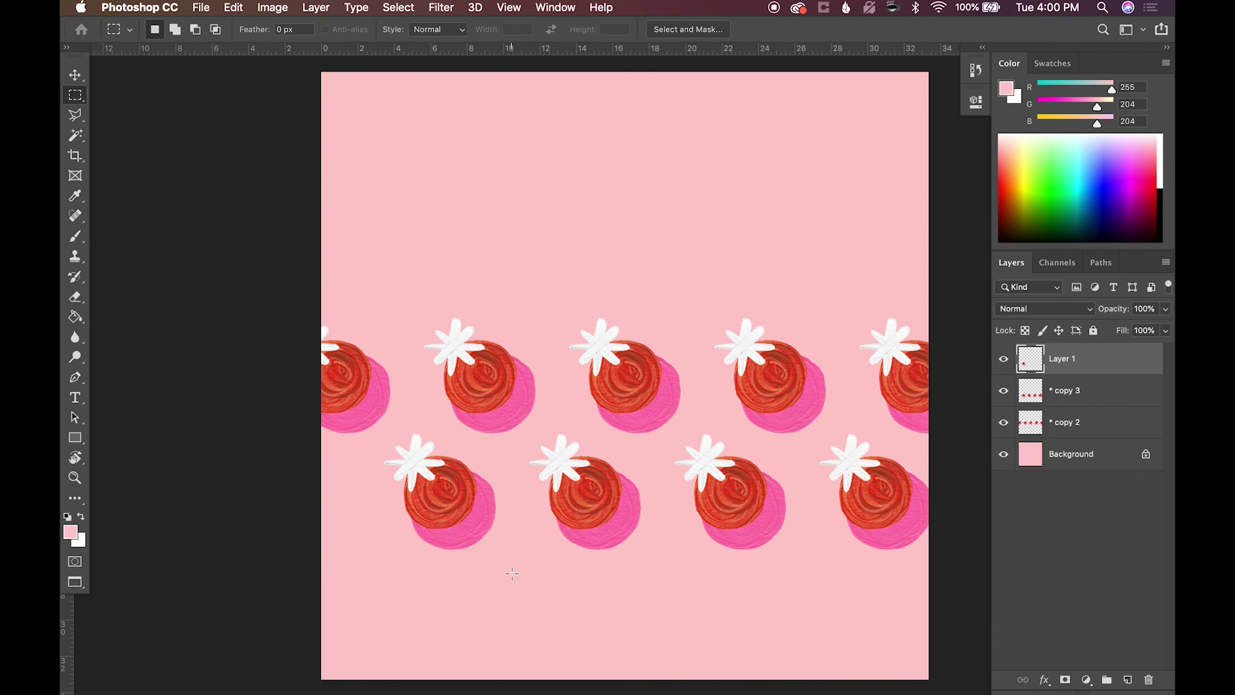
{"action": "key", "text": "v"}
{"action": "left_click_drag", "start_coordinate": [489, 524], "coordinate": [338, 519]}
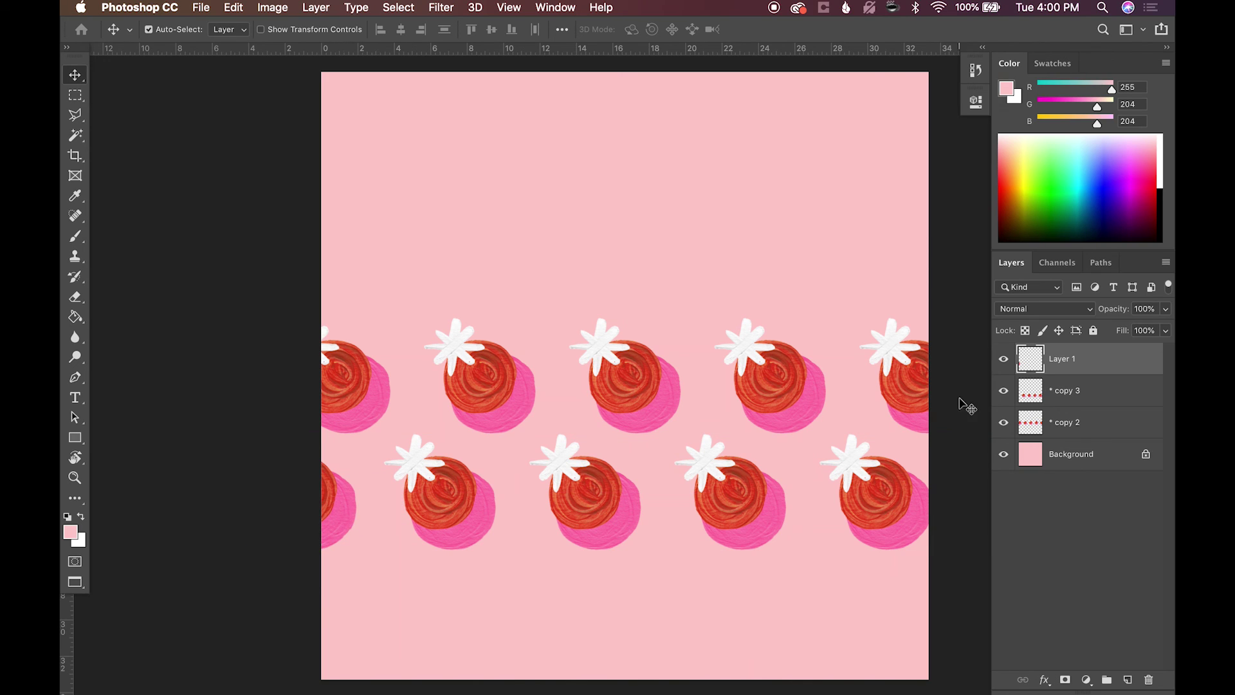
Merge the edge motif into the second-row layer
{"action": "left_click", "coordinate": [1077, 397], "text": "shift"}
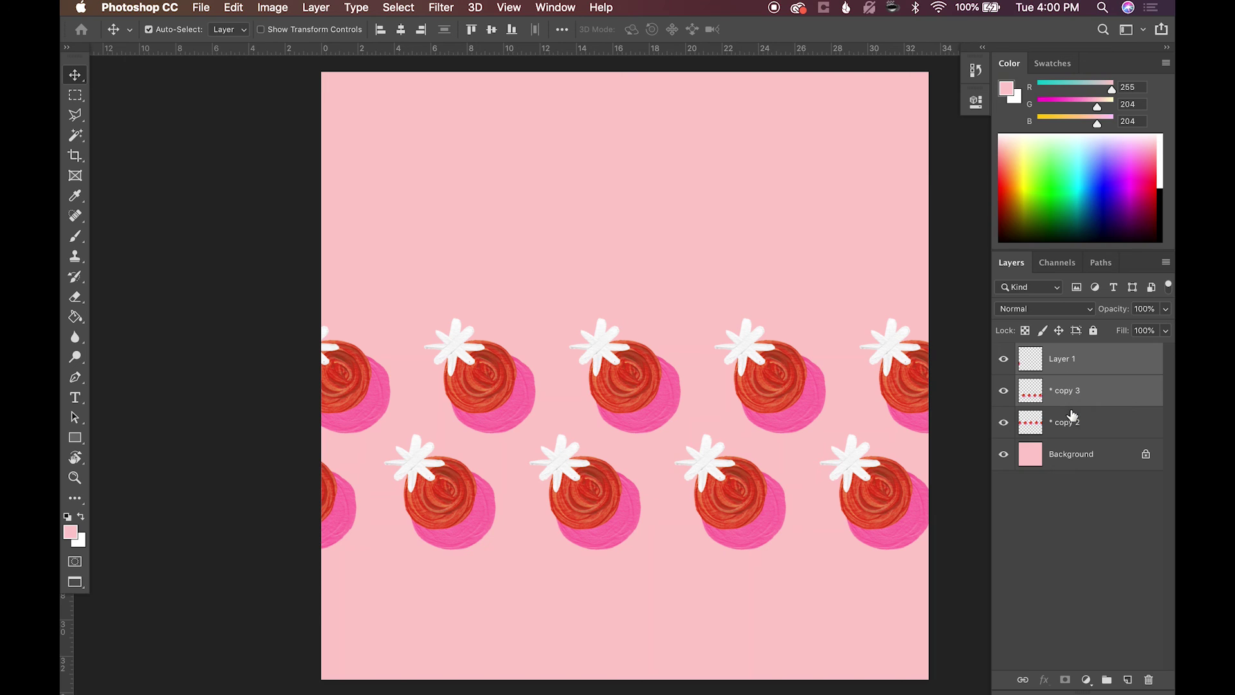
{"action": "key", "text": "super"}
{"action": "key", "text": "super+e"}
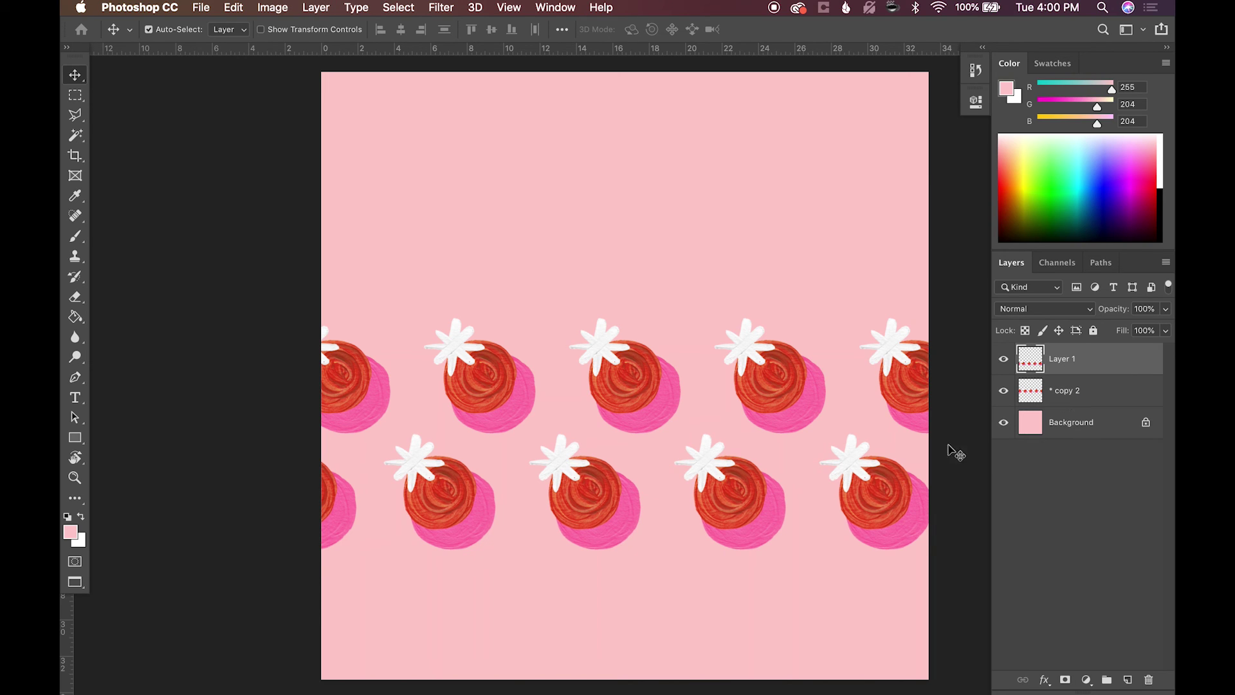
Nudge the bottom row lower, then duplicate the second row and position copies at the top and bottom
{"action": "left_click_drag", "start_coordinate": [919, 495], "coordinate": [918, 512]}
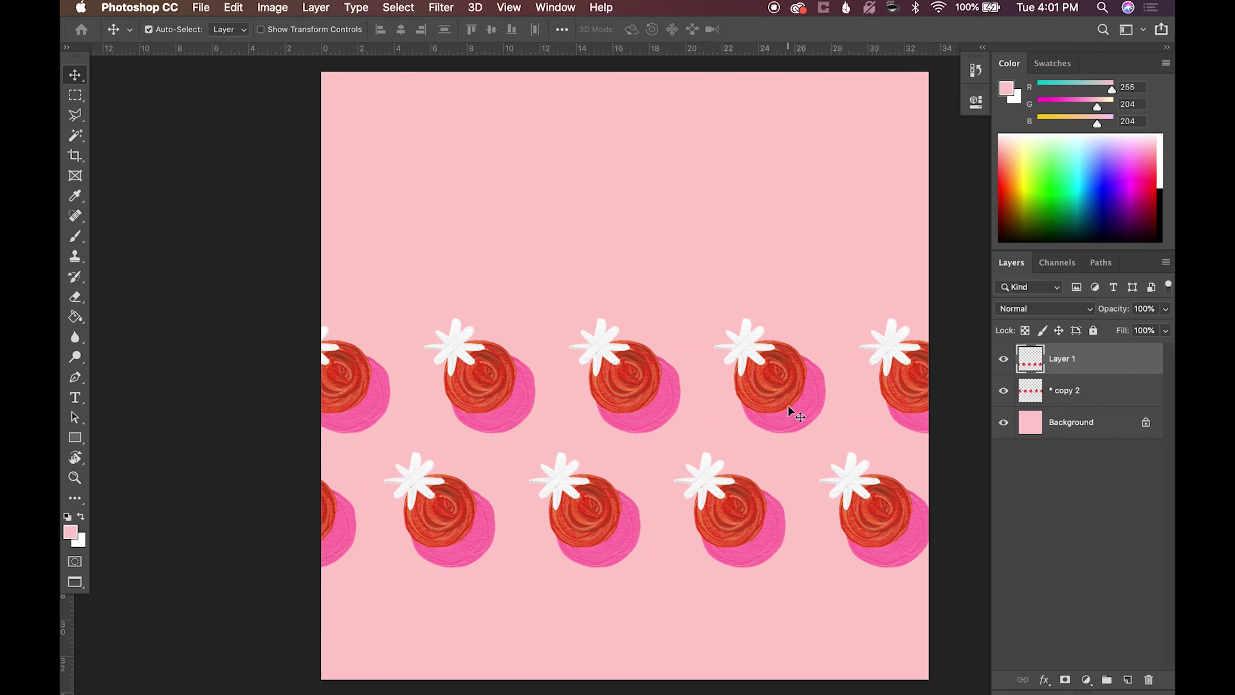
{"action": "key", "text": "alt+bracketright"}
{"action": "key", "text": "super+j"}
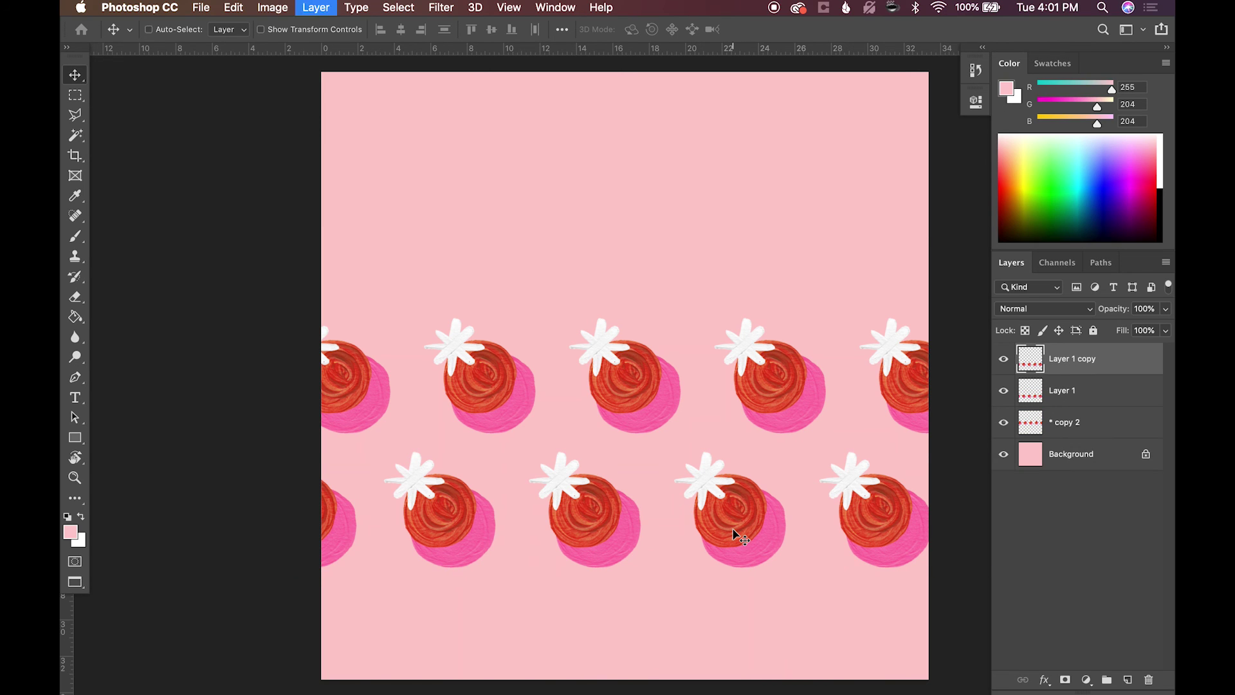
{"action": "left_click_drag", "start_coordinate": [734, 533], "coordinate": [675, 241]}
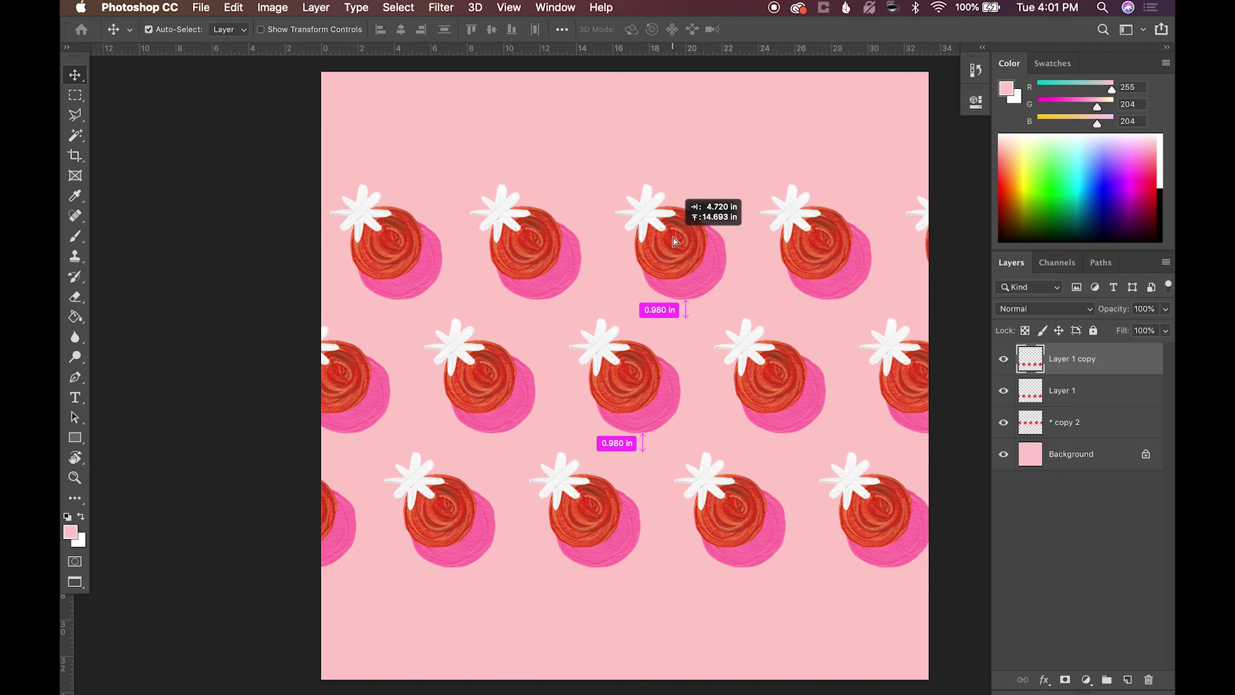
{"action": "left_click_drag", "start_coordinate": [675, 241], "coordinate": [693, 633]}
{"action": "scroll", "coordinate": [693, 633], "scroll_direction": "right", "scroll_amount": 1}
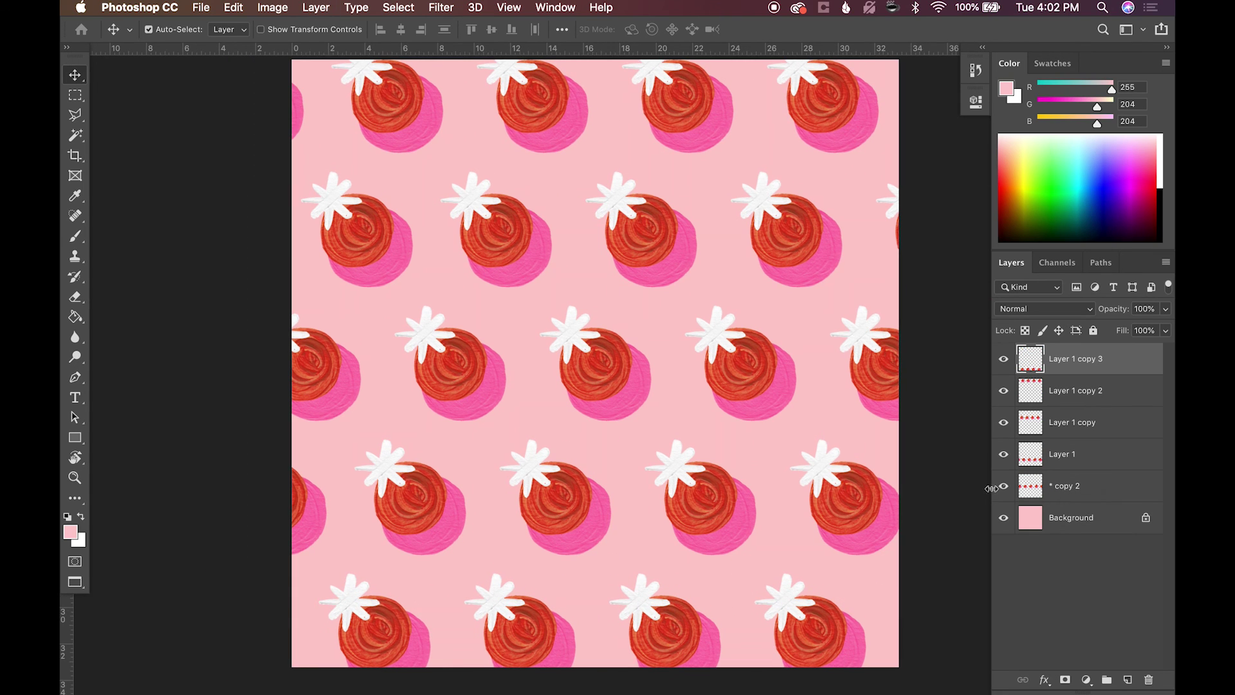
Merge all five row layers into one pattern layer, then zoom in on a central motif to check
{"action": "left_click", "coordinate": [1078, 491], "text": "shift"}
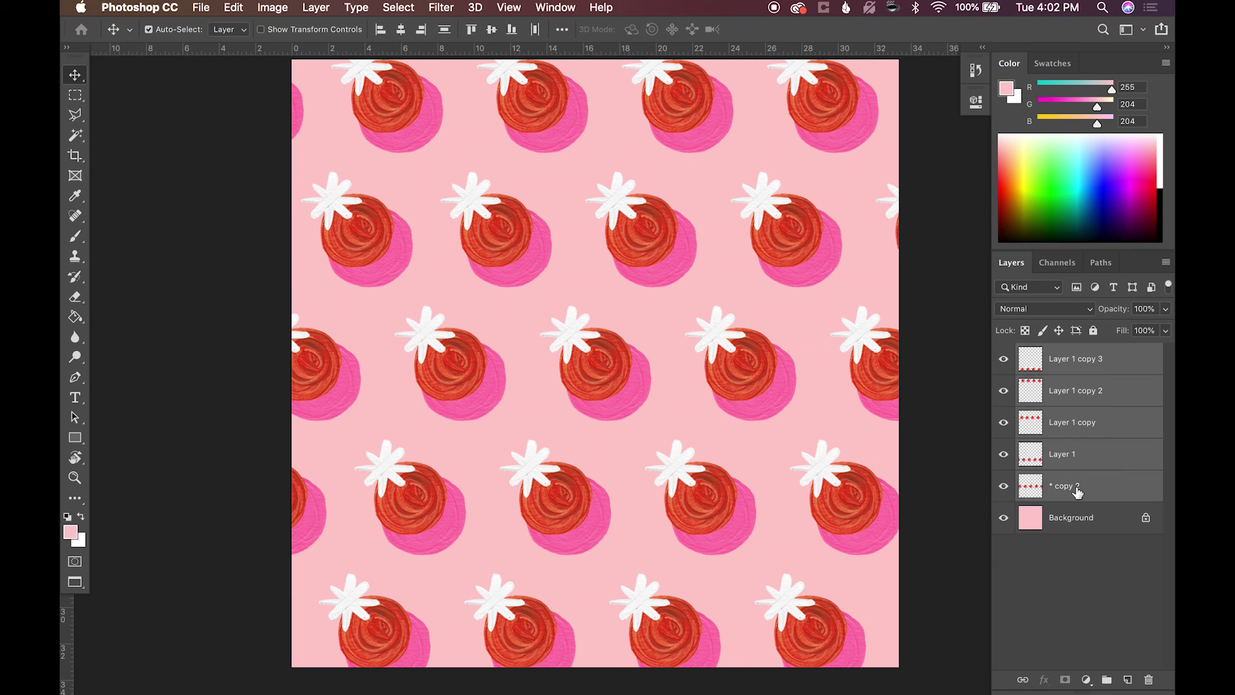
{"action": "key", "text": "super+e"}
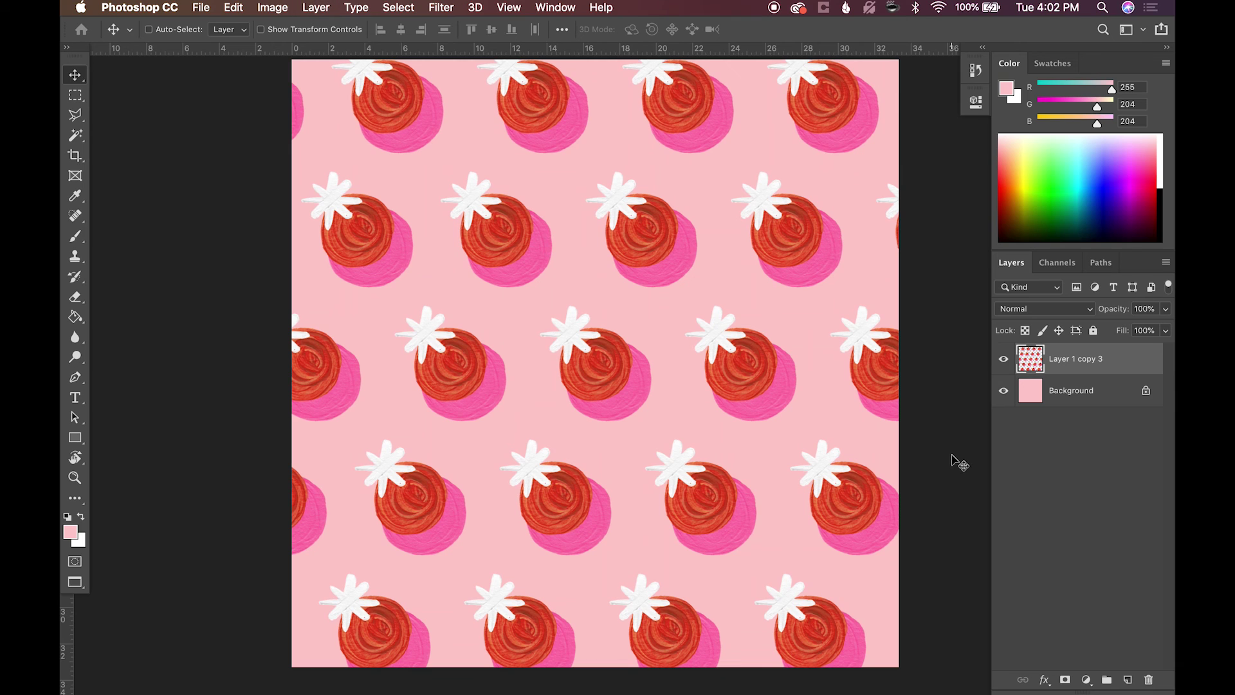
{"action": "key", "text": "super+minus"}
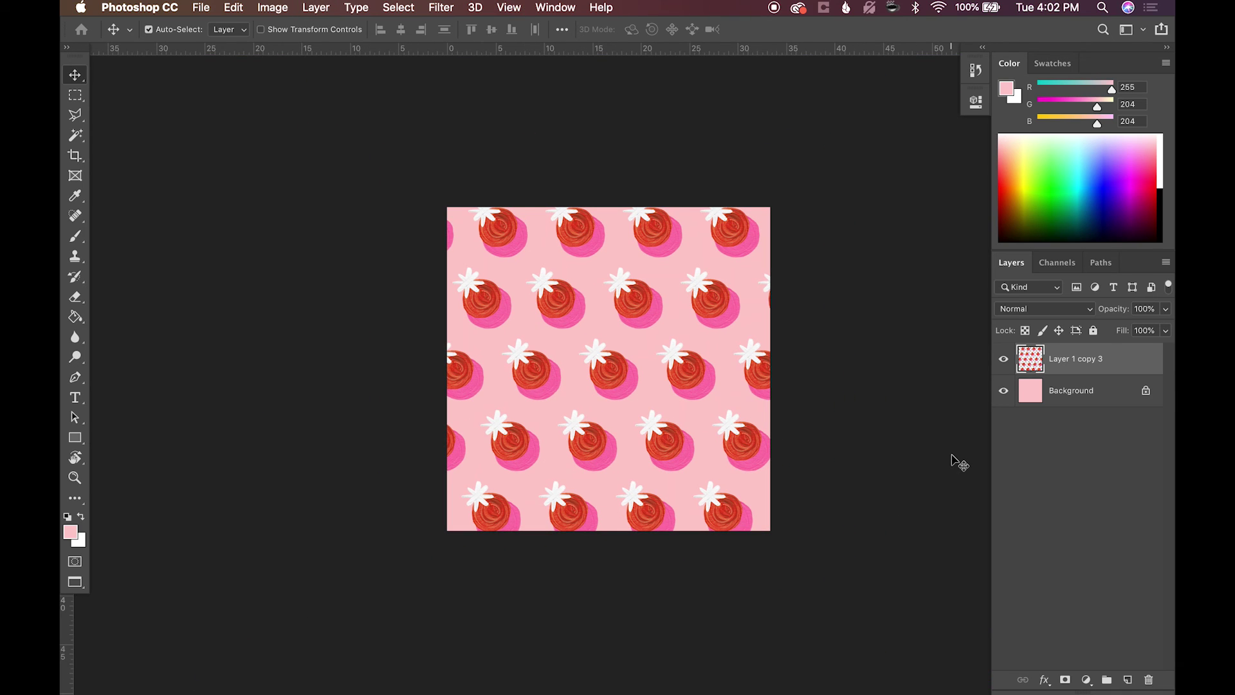
{"action": "key", "text": "z"}
{"action": "left_click_drag", "start_coordinate": [621, 386], "coordinate": [703, 437]}
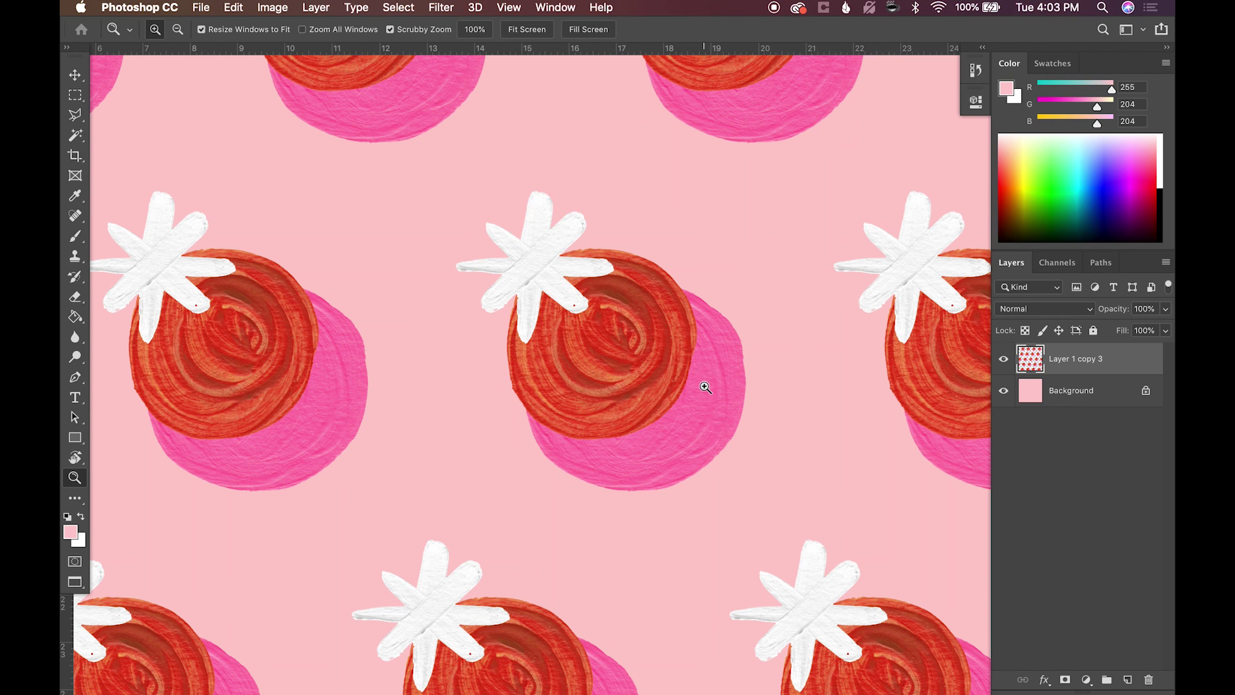
{"action": "key", "text": "super+minus"}
{"action": "key", "text": "super+minus"}
{"action": "key", "text": "super+minus"}
{"action": "key", "text": "super+minus"}
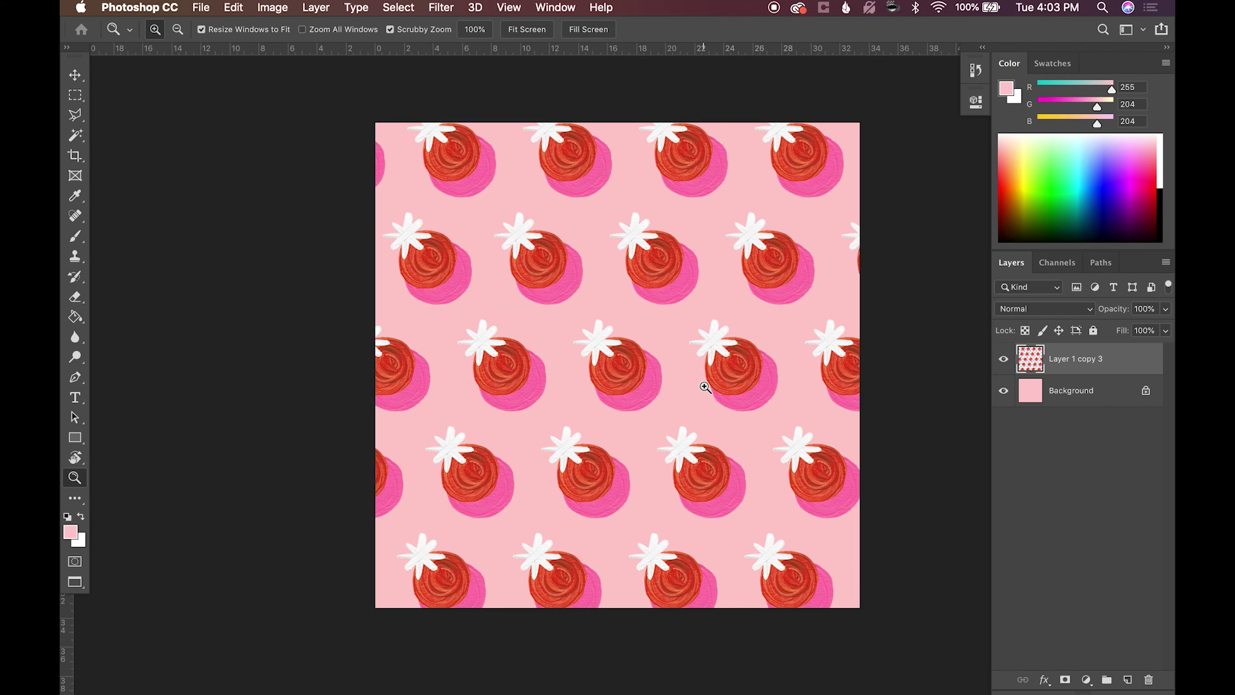